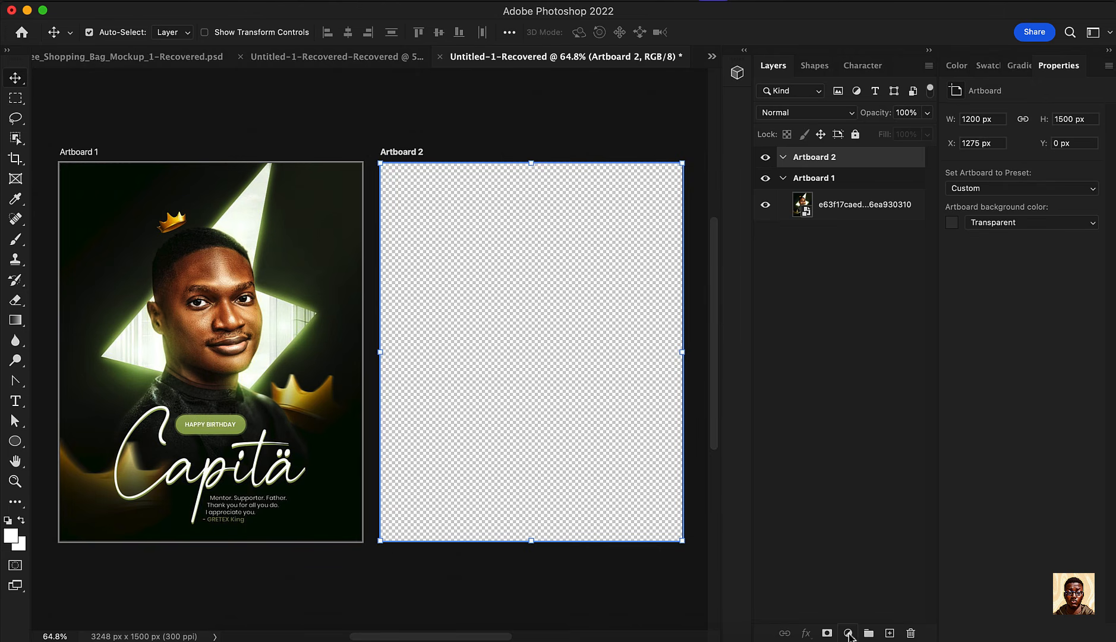
# Add a solid color fill layer to Artboard 2 in near-black green 000500, sampled from the poster's dark corner on Artboard 1
pyautogui.click(849, 634)
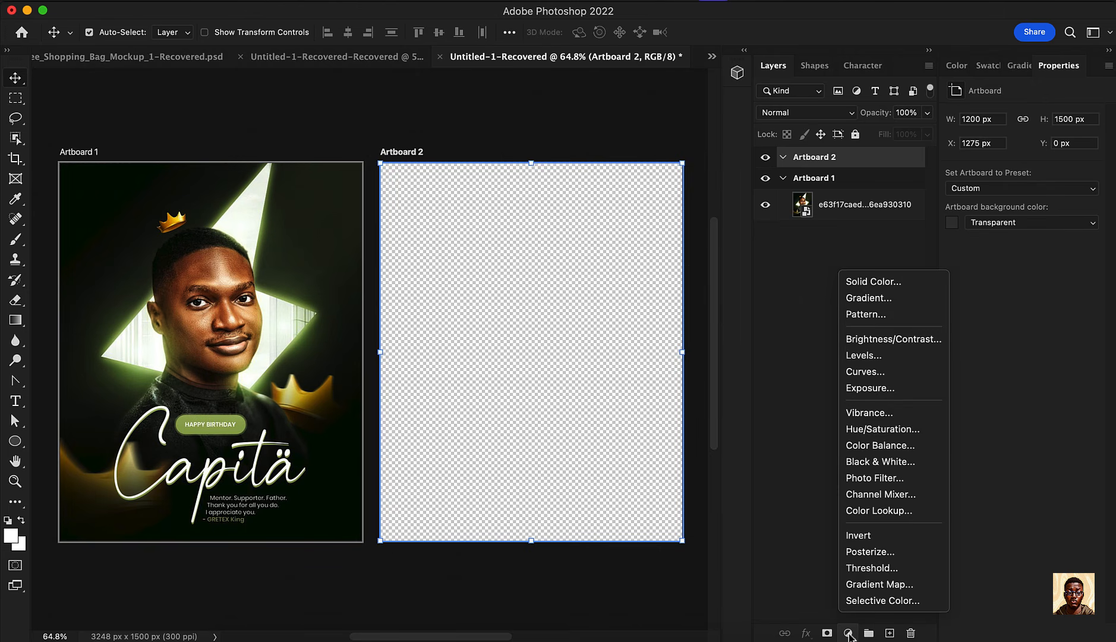
pyautogui.click(873, 283)
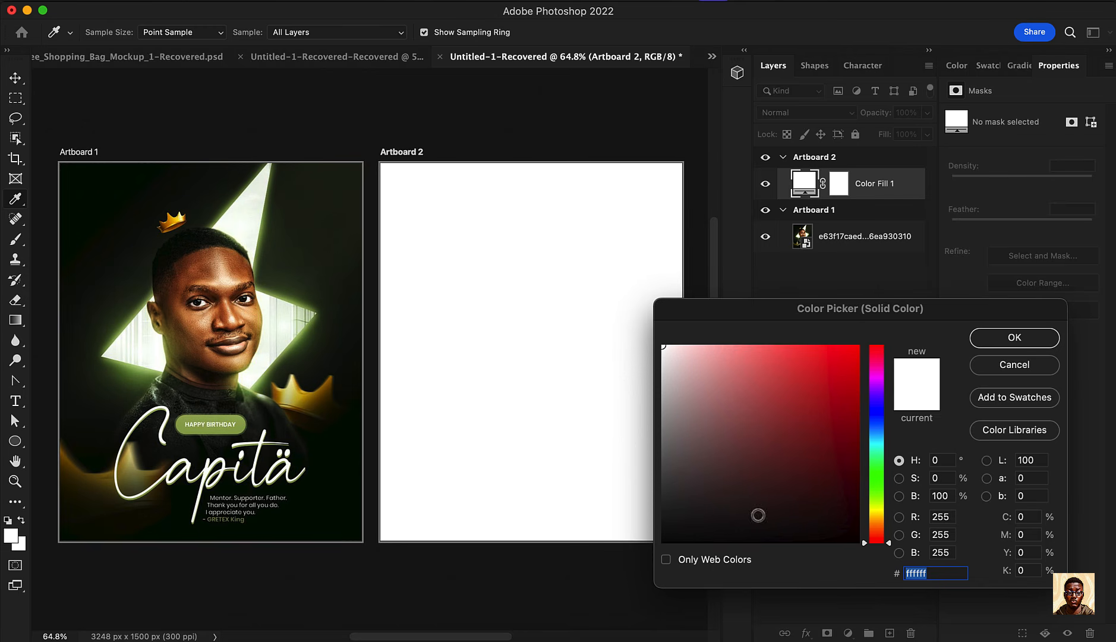
pyautogui.click(75, 173)
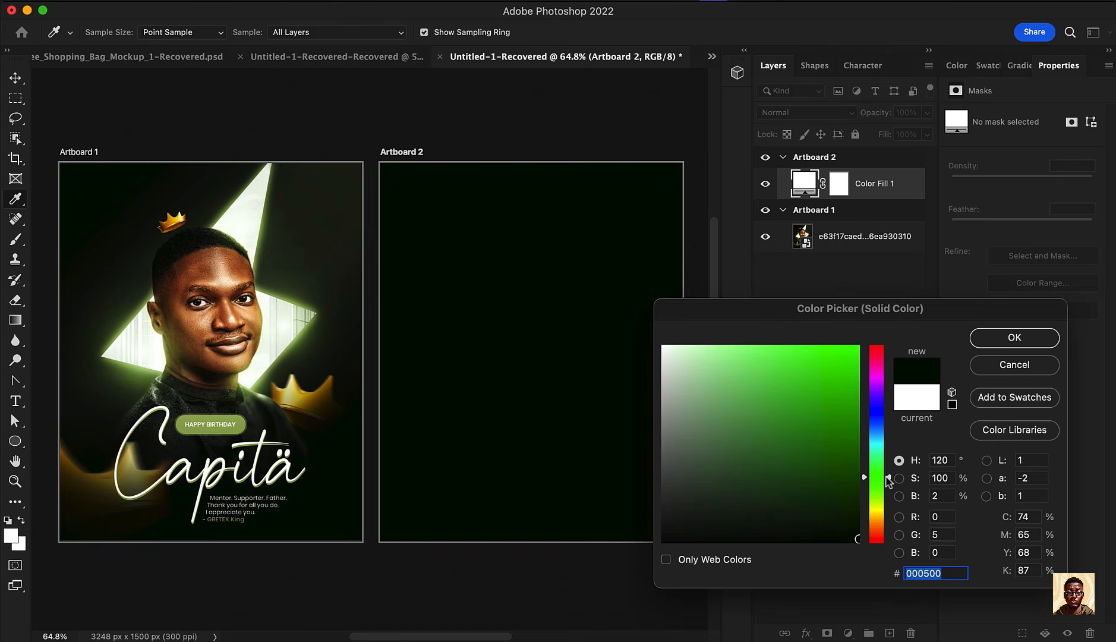
pyautogui.moveTo(888, 480)
pyautogui.mouseDown()
pyautogui.moveTo(881, 416)
pyautogui.moveTo(886, 477)
pyautogui.mouseUp()
pyautogui.click(1021, 338)
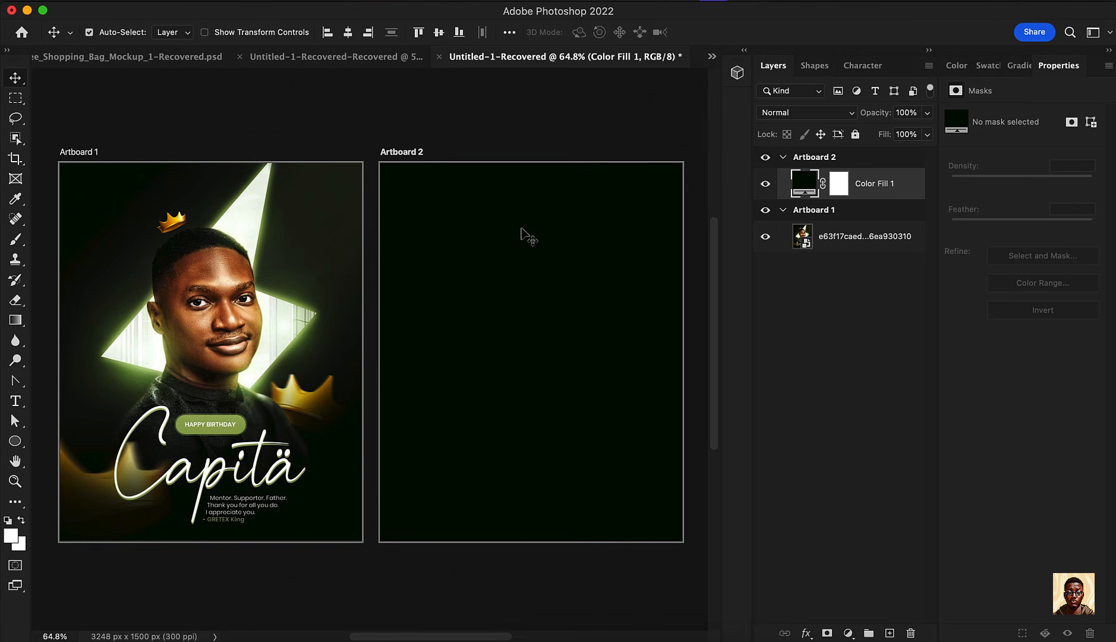
# Choose the Polygonal Lasso tool and add a new empty layer above the color fill in Artboard 2
pyautogui.scroll(-1, 359, 209)
pyautogui.scroll(-2, 416, 214)
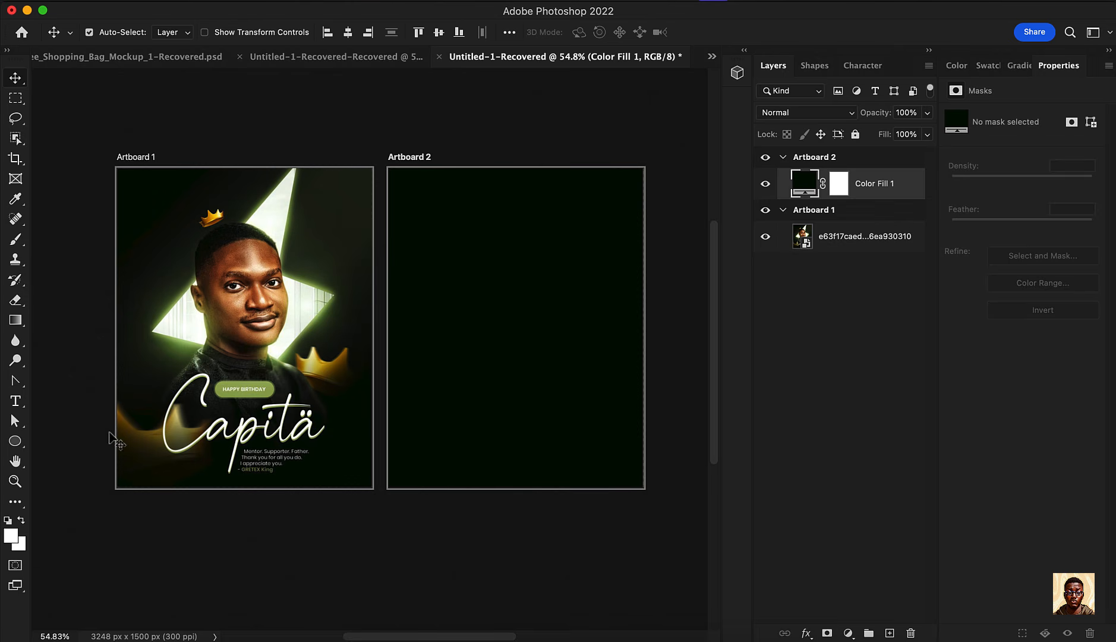
pyautogui.scroll(1, 333, 291)
pyautogui.scroll(-1, 332, 230)
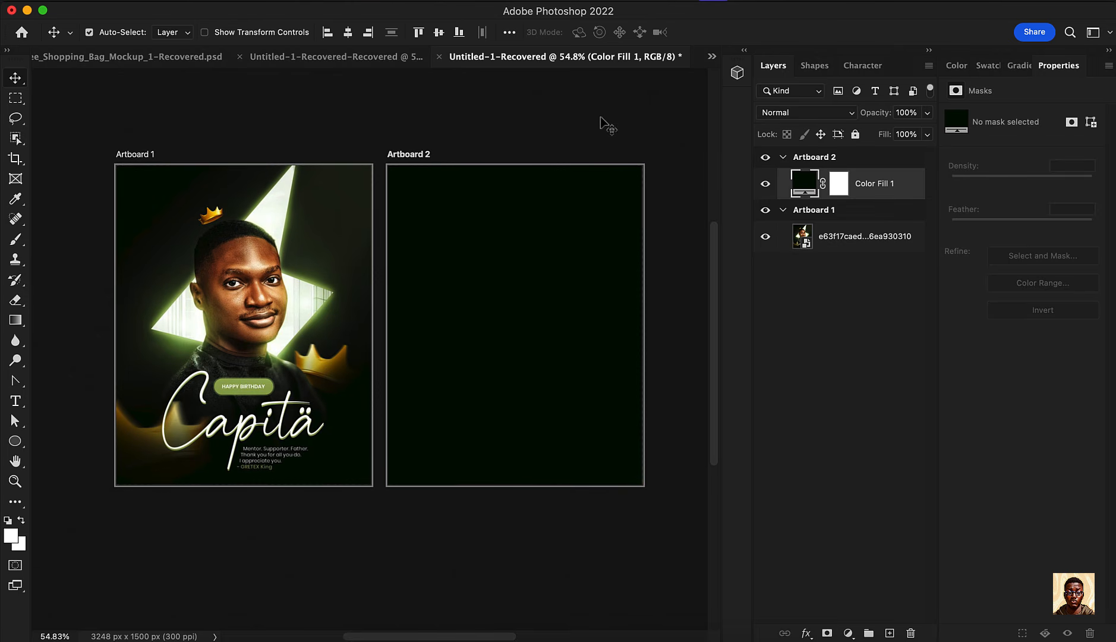
pyautogui.scroll(1, 605, 122)
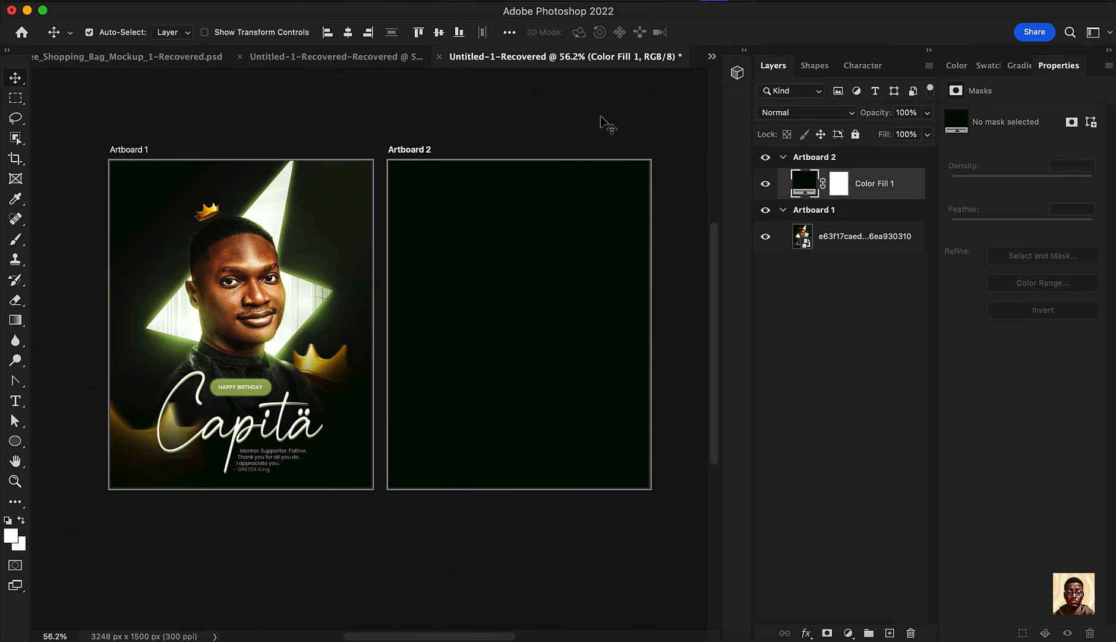
pyautogui.click(17, 120)
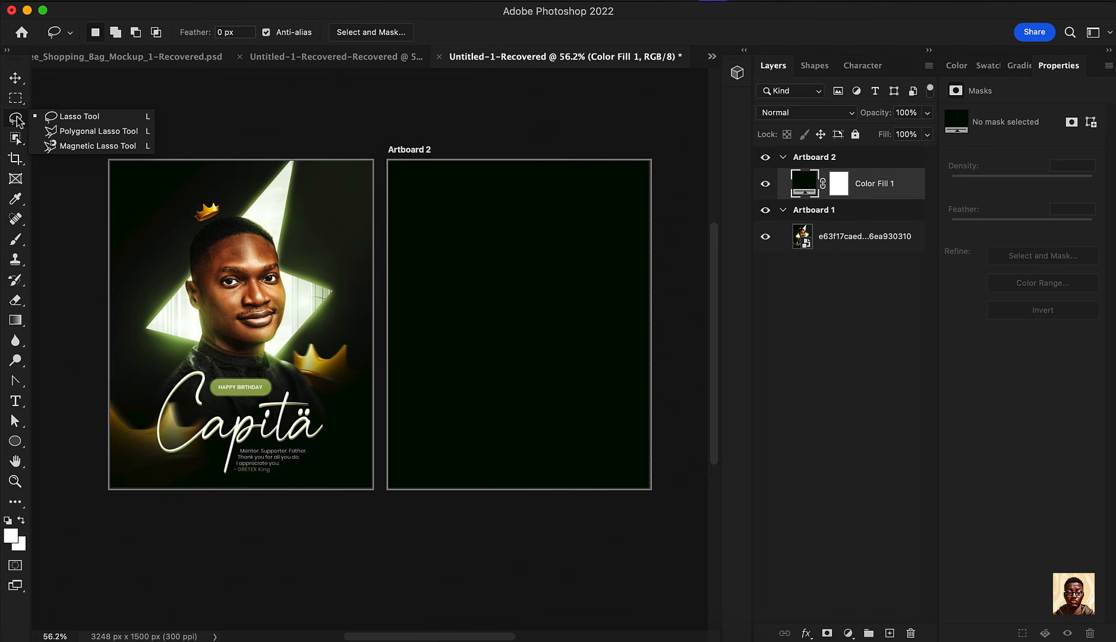
pyautogui.click(71, 132)
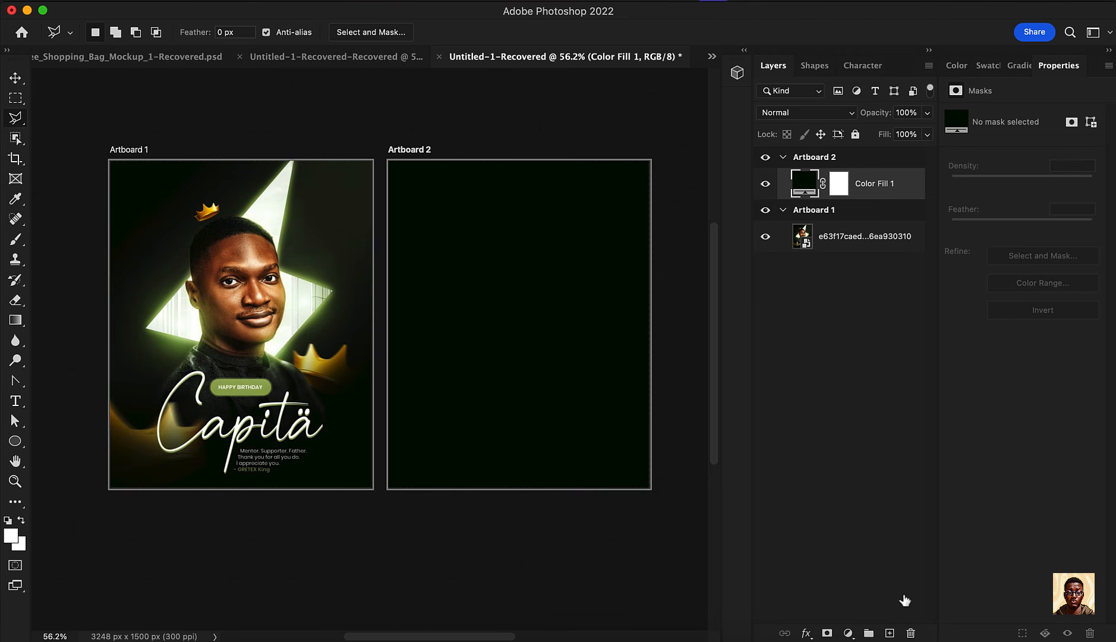
pyautogui.click(890, 633)
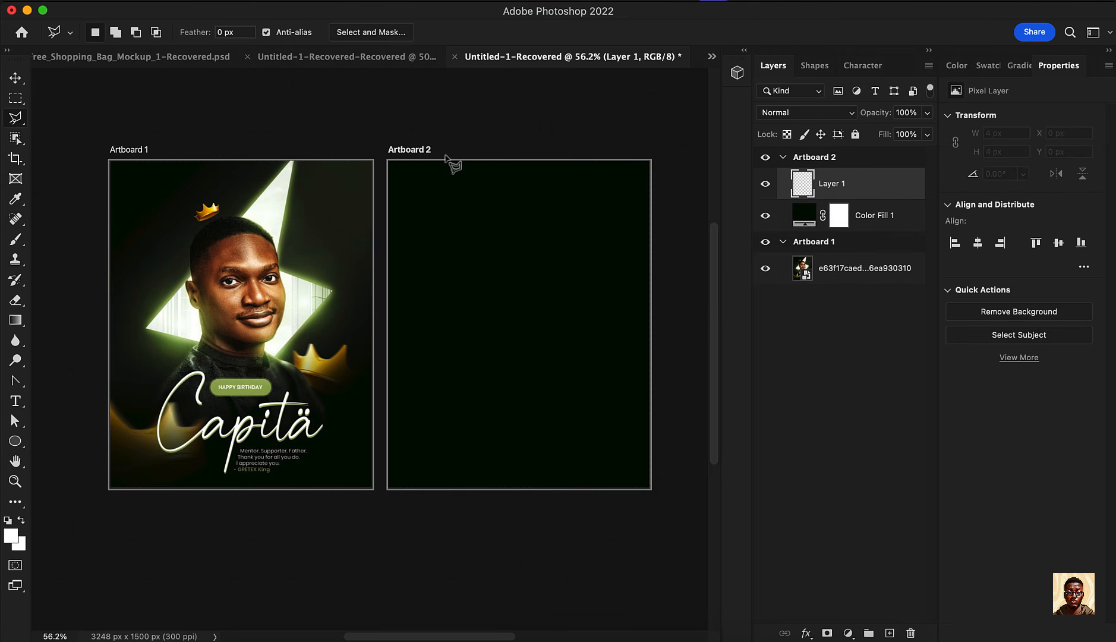
# Set the foreground color to bright green 36e43a and return to the Polygonal Lasso tool
pyautogui.click(14, 538)
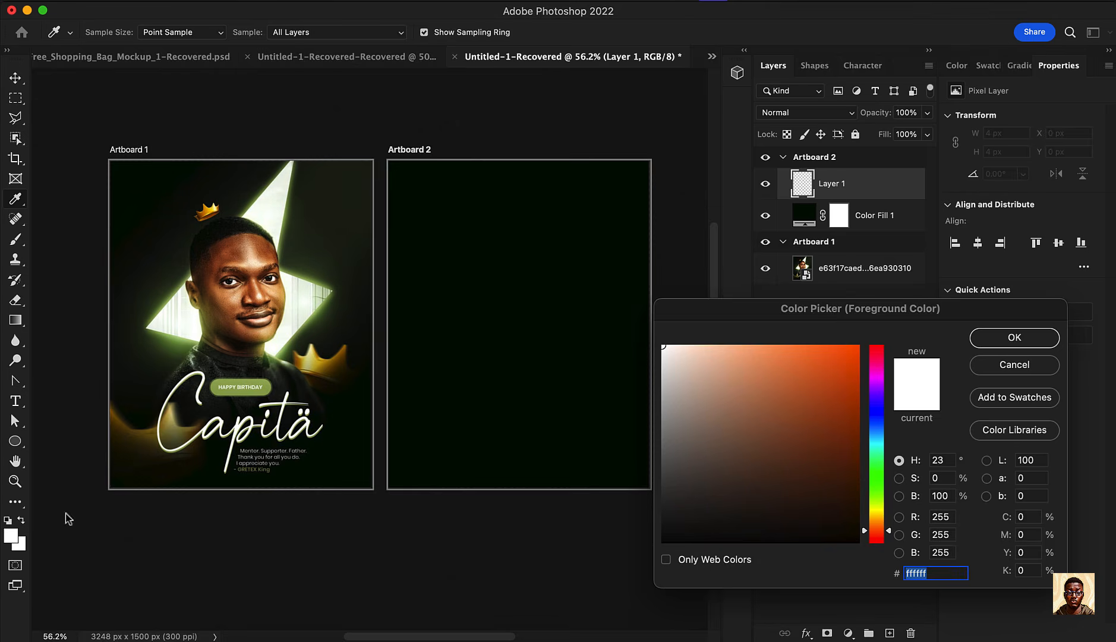
pyautogui.click(878, 477)
pyautogui.moveTo(824, 402); pyautogui.dragTo(821, 325)
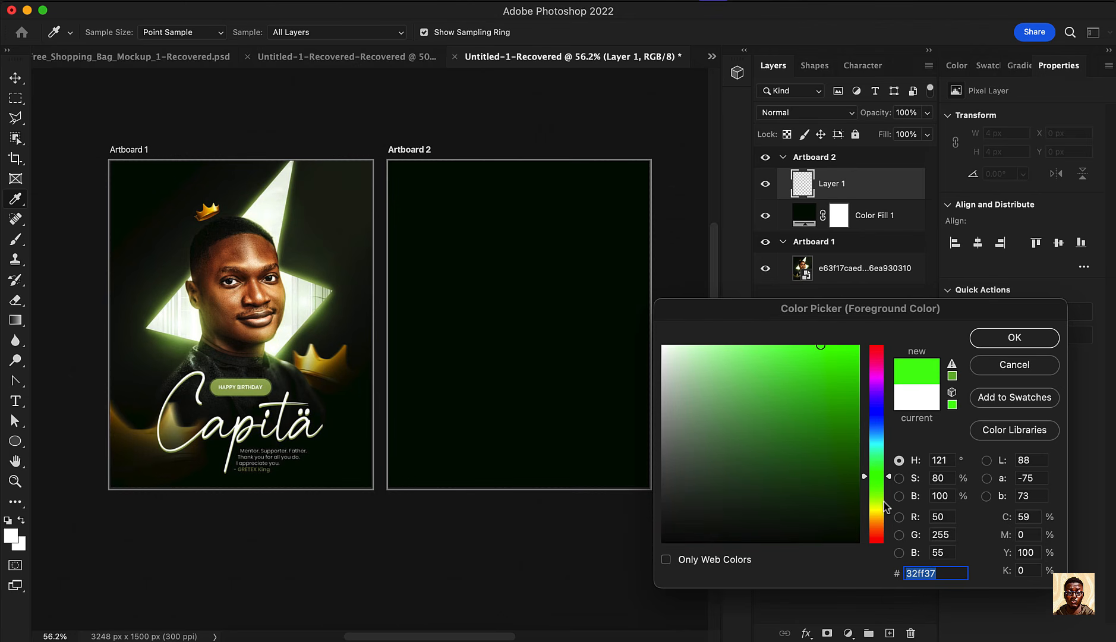
pyautogui.click(802, 394)
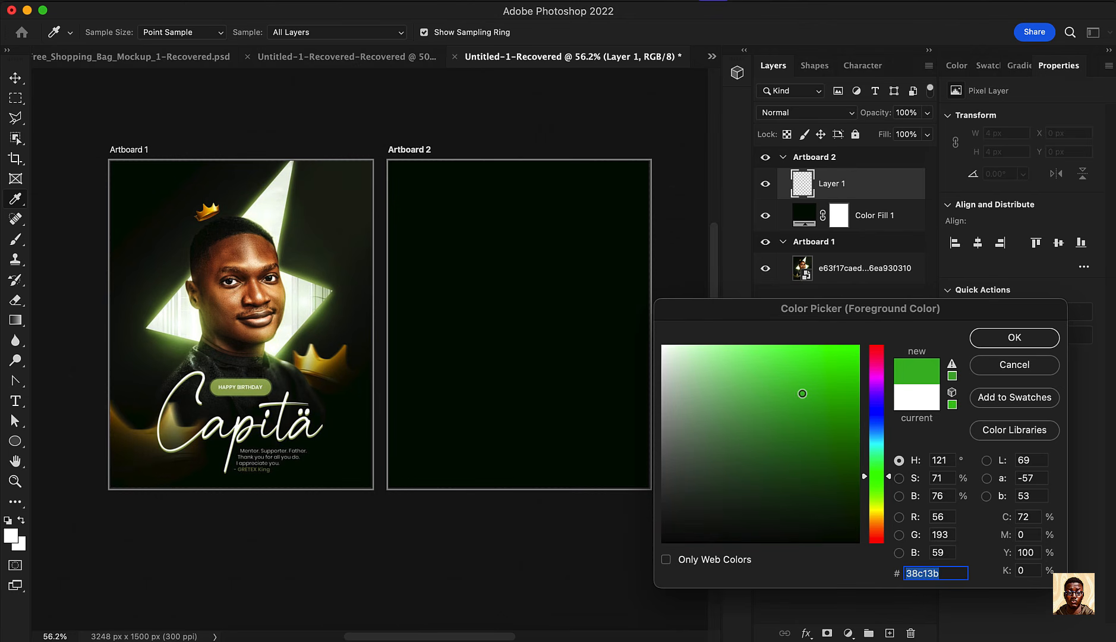
pyautogui.moveTo(802, 394); pyautogui.dragTo(813, 366)
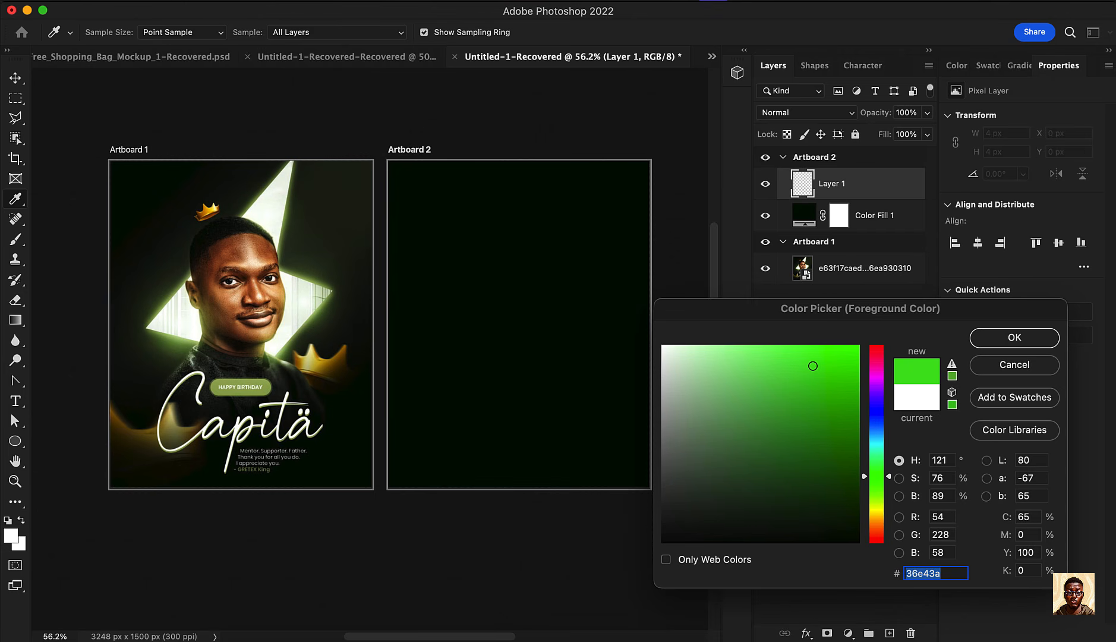
pyautogui.moveTo(955, 578); pyautogui.dragTo(893, 575)
pyautogui.click(1019, 344)
pyautogui.press('l')
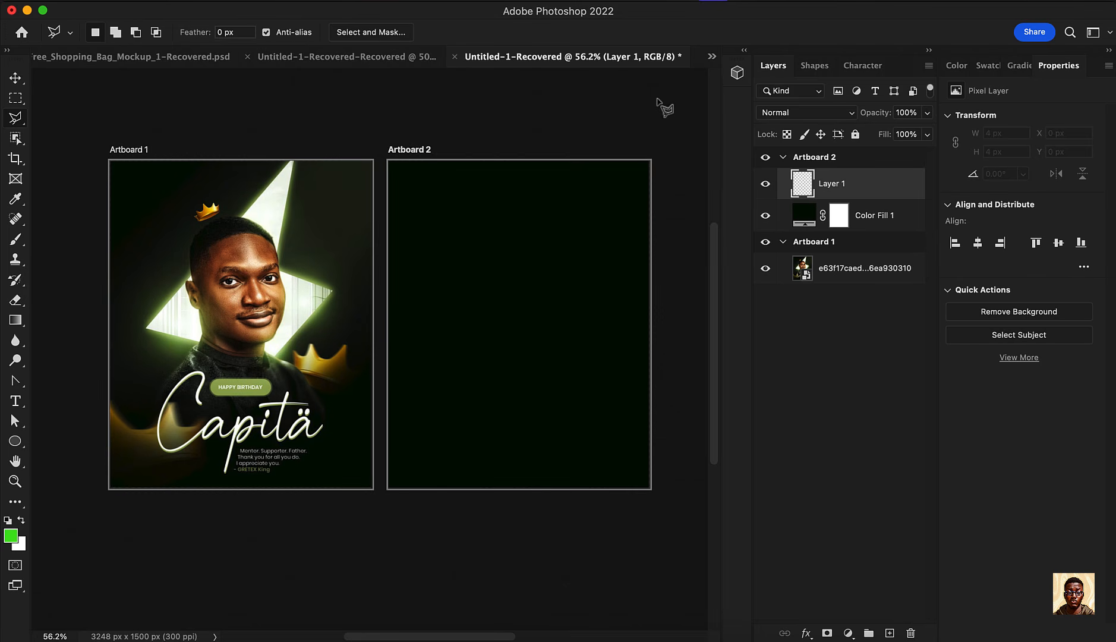
pyautogui.click(628, 99)
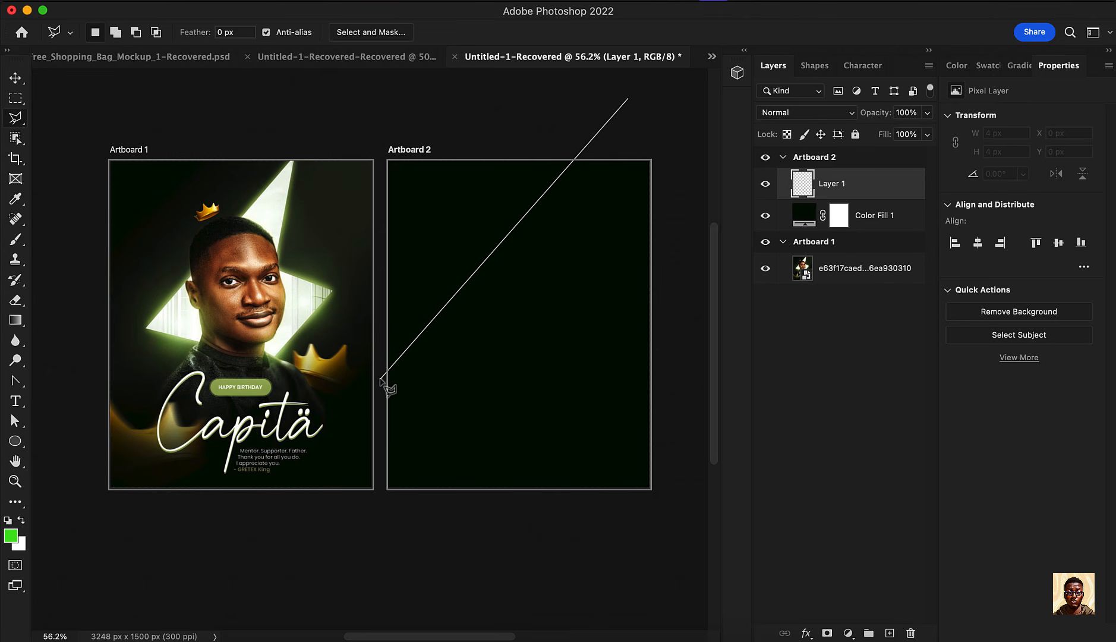
pyautogui.click(378, 353)
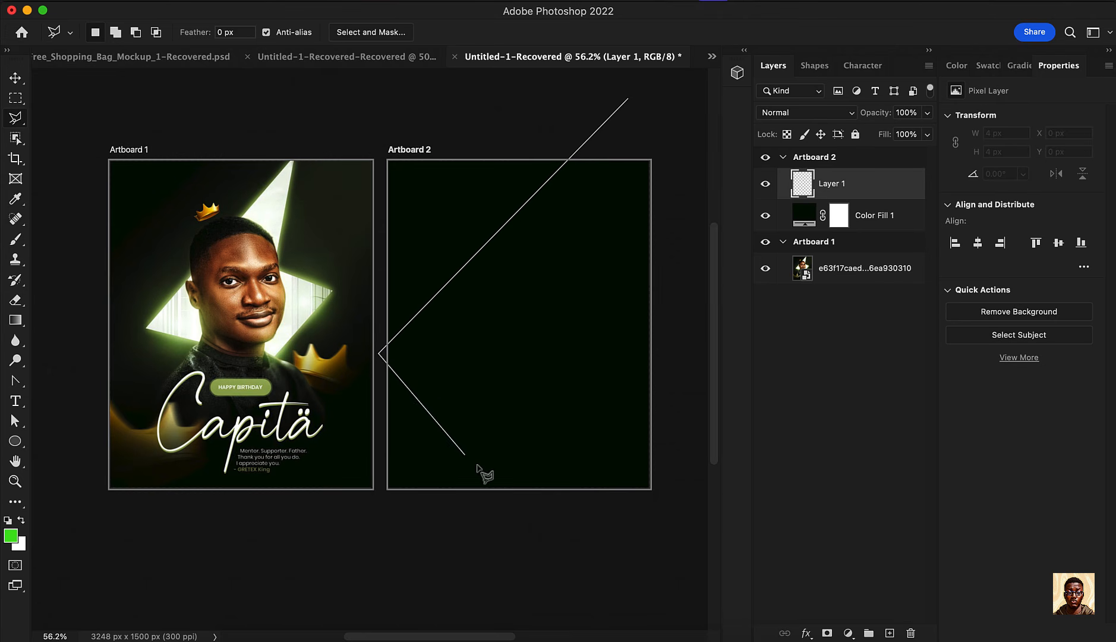
pyautogui.click(504, 406)
pyautogui.hscroll(5, 523, 104)
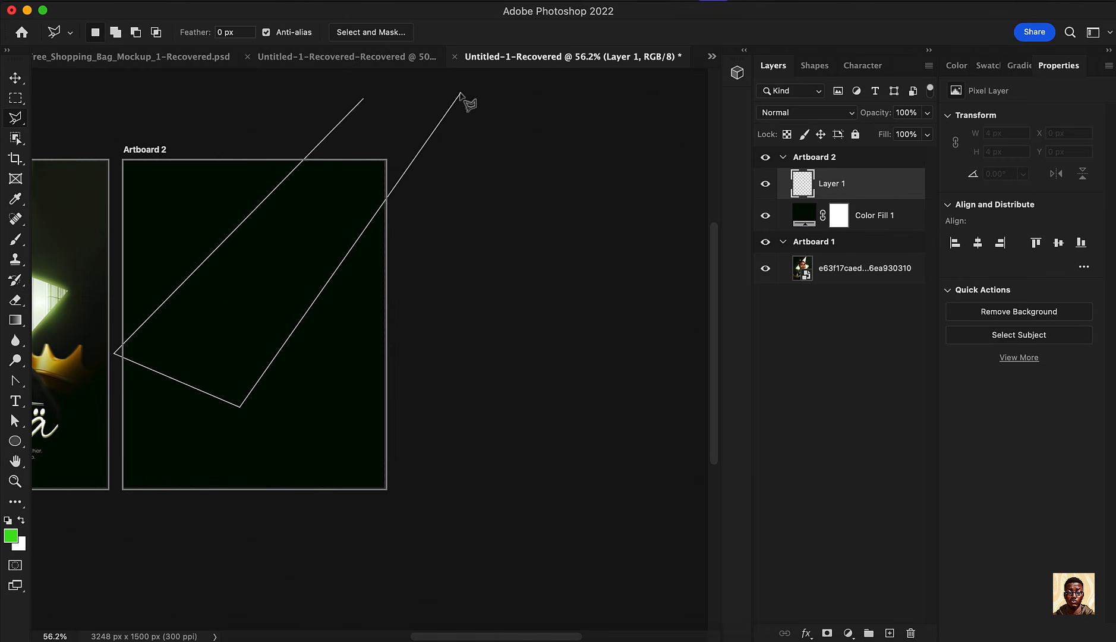
pyautogui.click(462, 92)
pyautogui.doubleClick(364, 100)
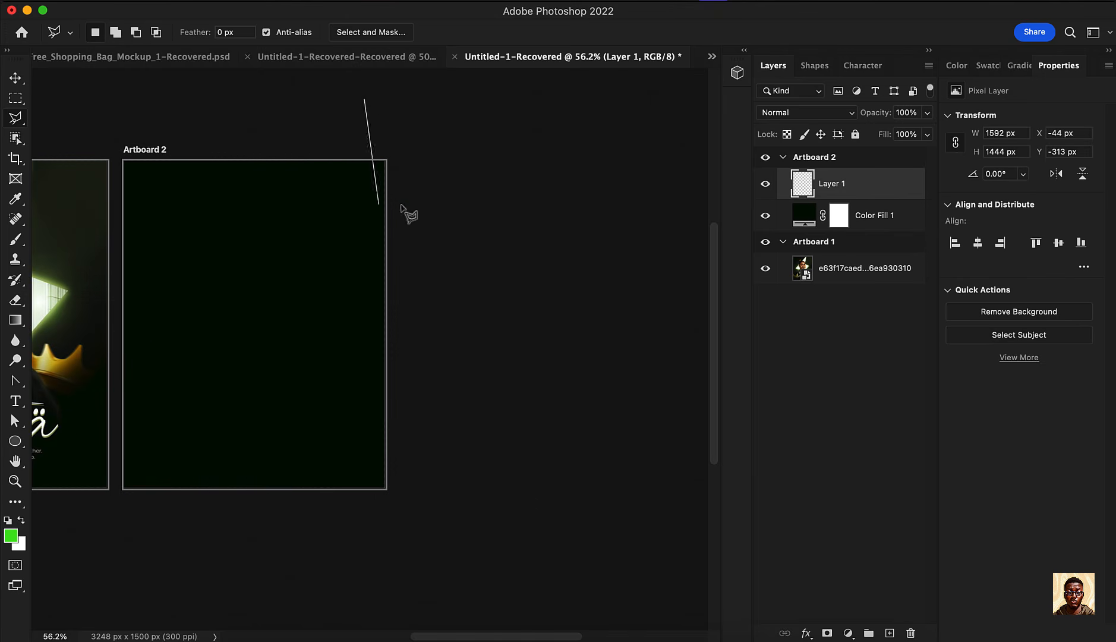
pyautogui.doubleClick(474, 192)
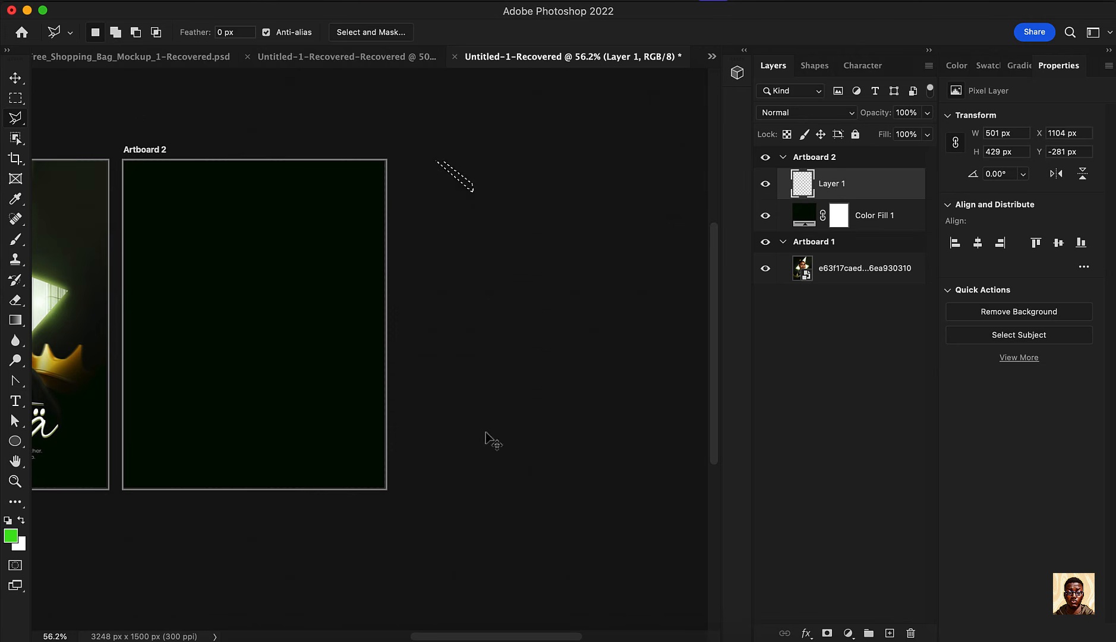
pyautogui.press('super+z')
pyautogui.scroll(-5, 496, 405)
pyautogui.scroll(4, 399, 375)
pyautogui.scroll(3, 319, 389)
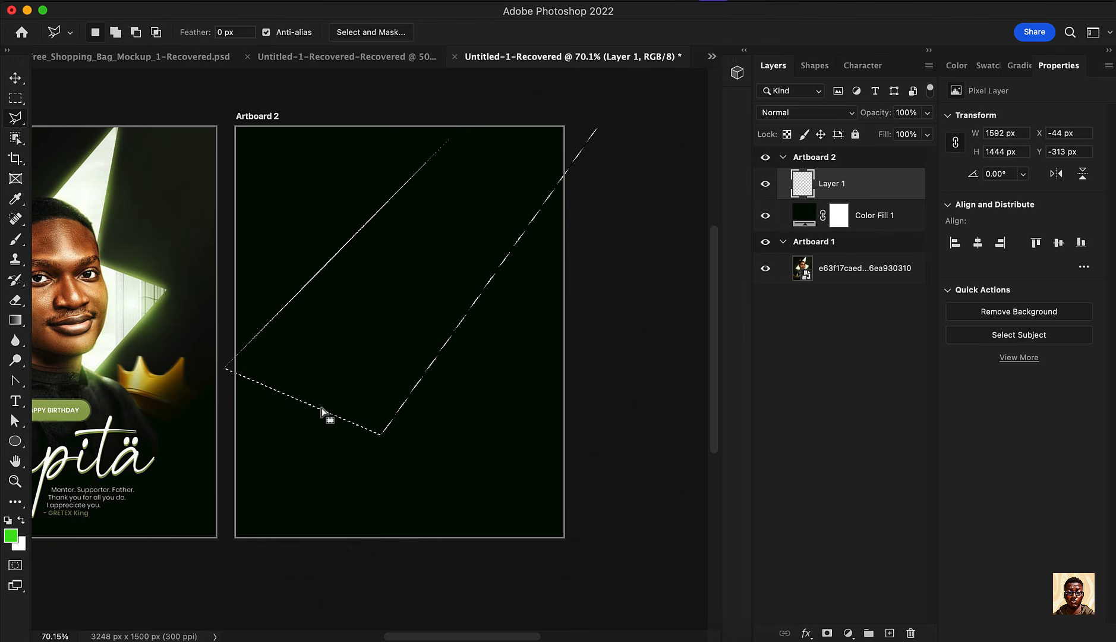
pyautogui.scroll(-1, 327, 416)
pyautogui.press('super+d')
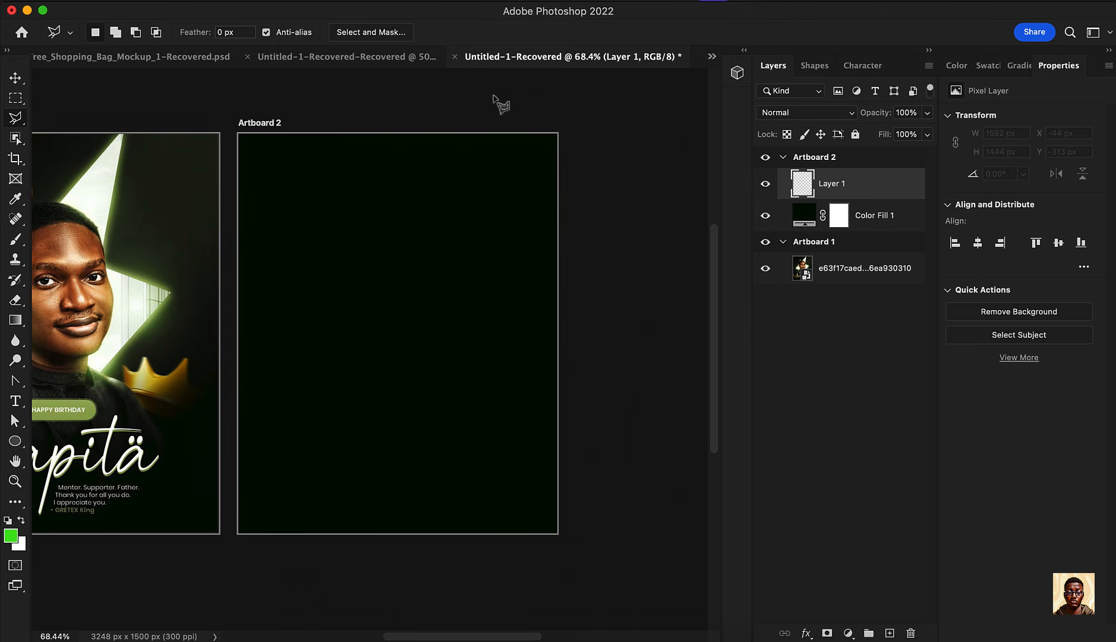
# Draw a slanted four-sided beam selection about 1433 by 1329 px across Artboard 2, extending beyond its upper-right corner
pyautogui.click(530, 89)
pyautogui.click(253, 346)
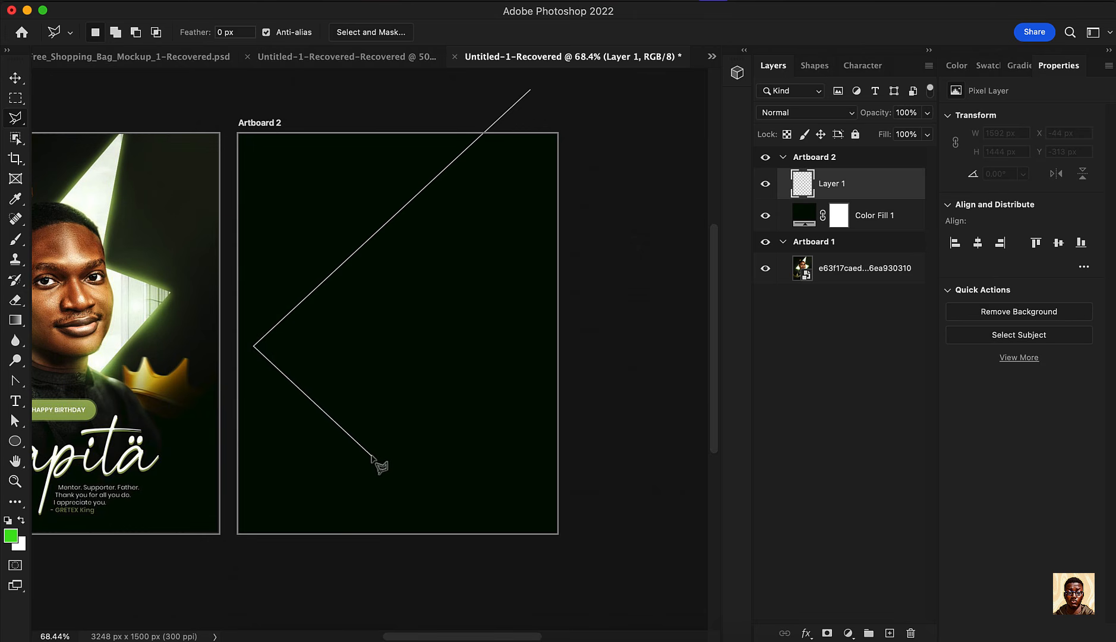
pyautogui.click(379, 442)
pyautogui.click(634, 122)
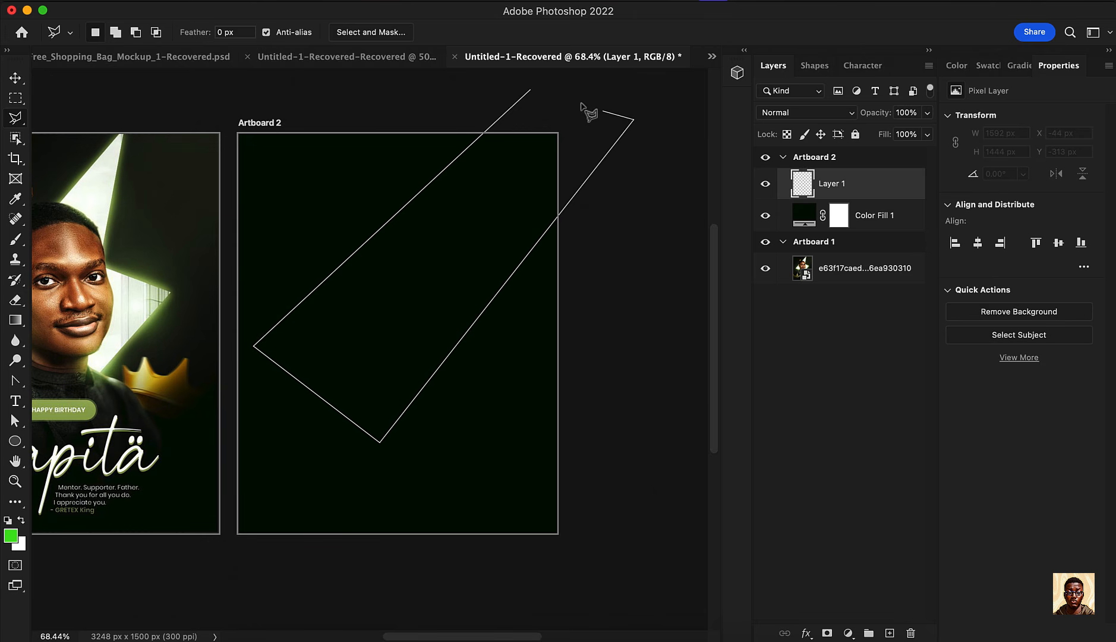
pyautogui.click(531, 91)
pyautogui.scroll(-3, 498, 262)
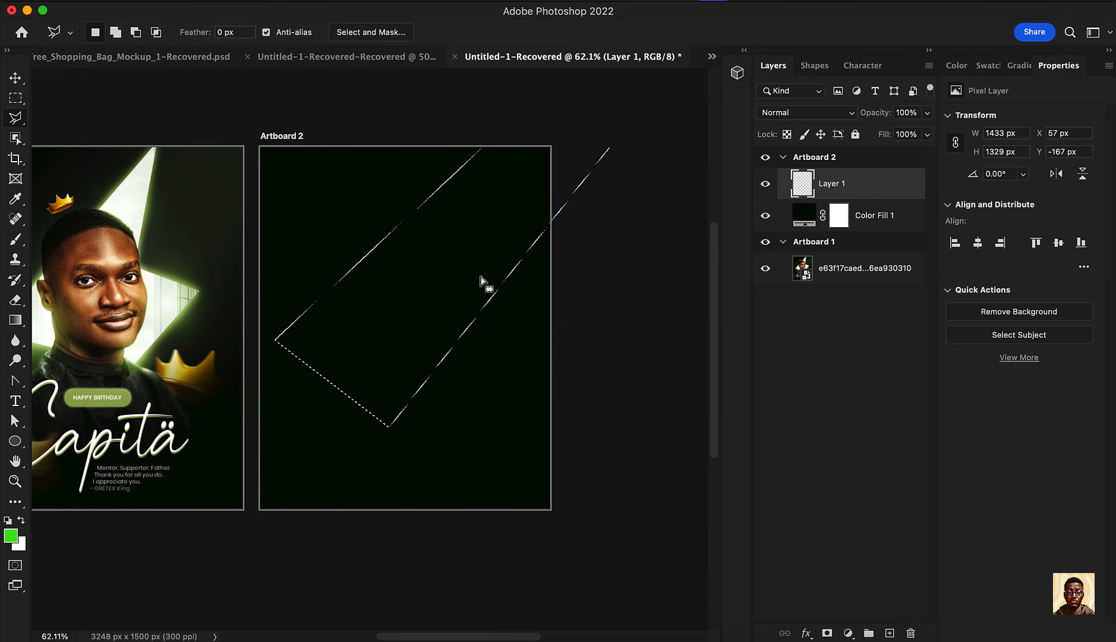
# Fill the beam selection on the new layer with the green foreground color, trying the white background color in between, and deselect
pyautogui.scroll(4, 305, 278)
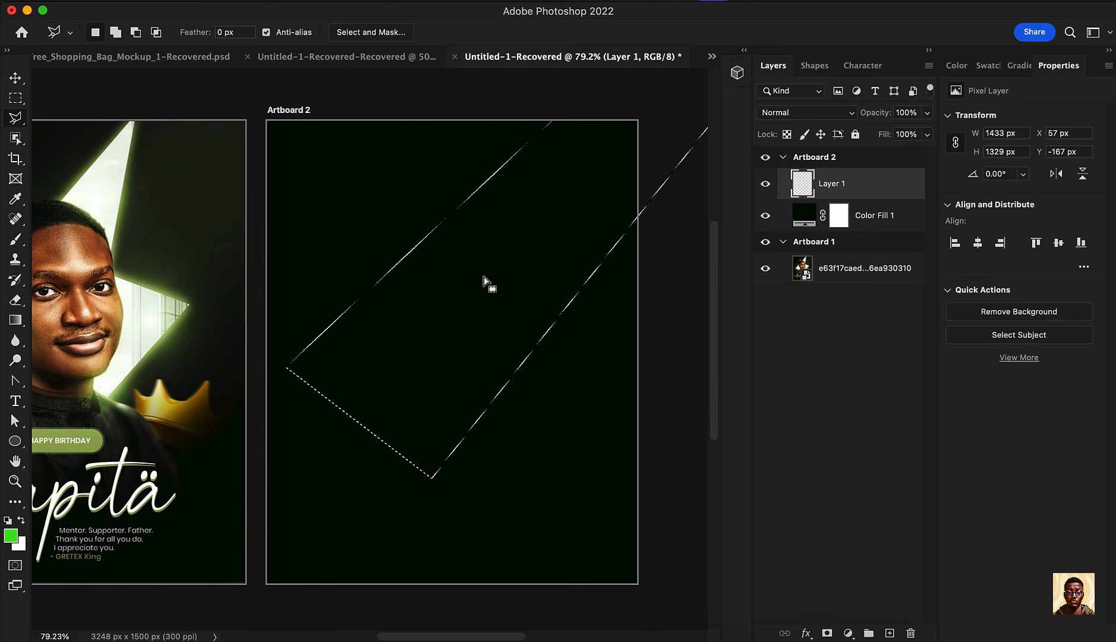
pyautogui.press('alt')
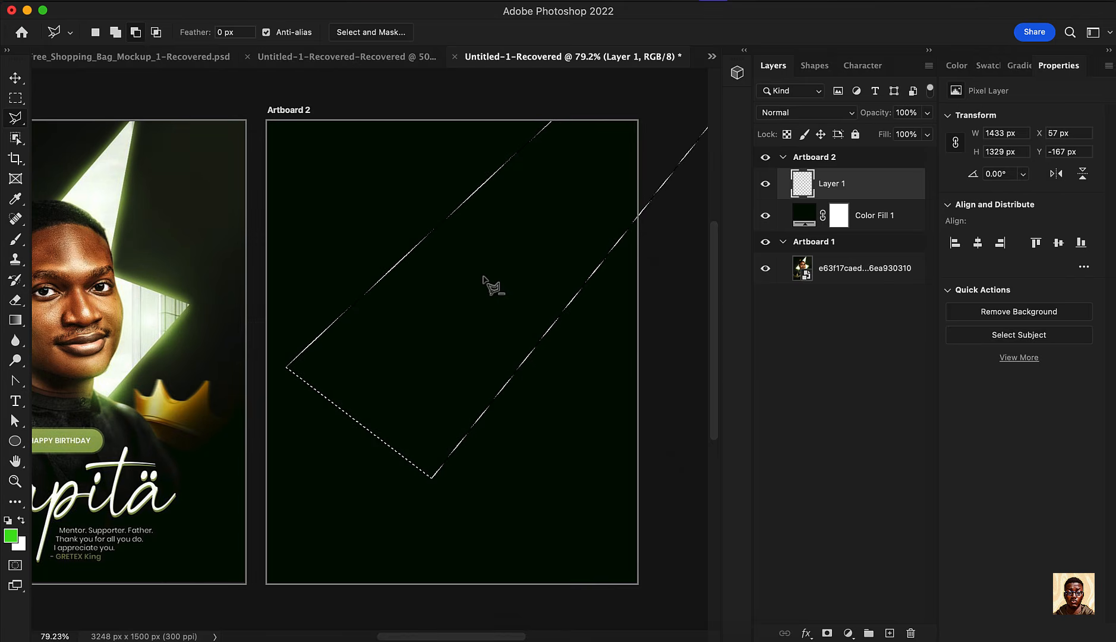
pyautogui.hotkey('alt', 'BackSpace')
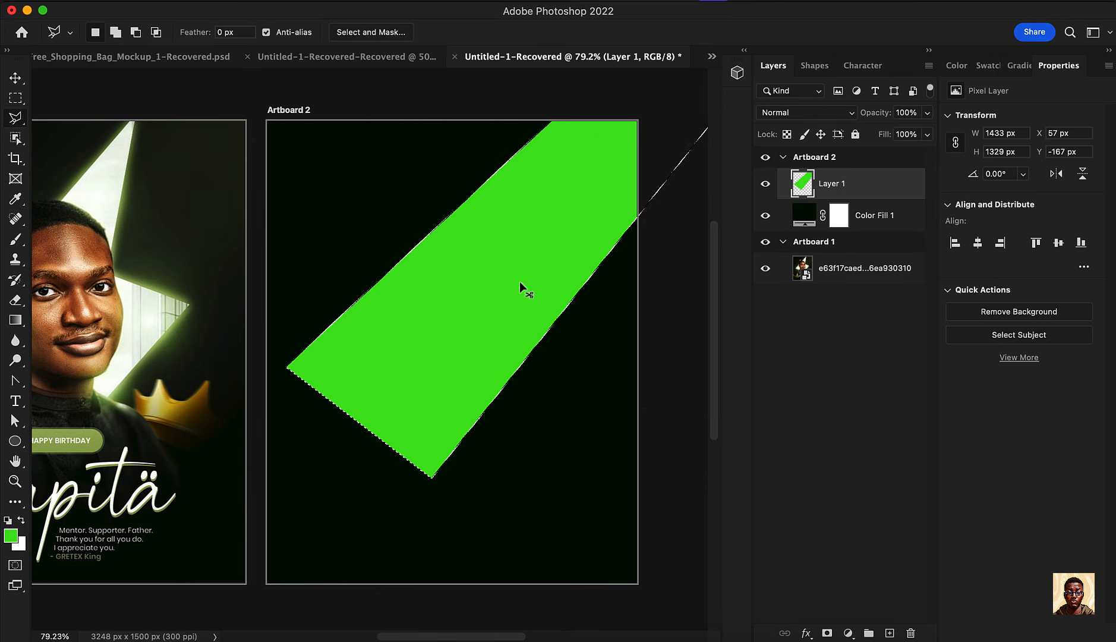
pyautogui.press('super+BackSpace')
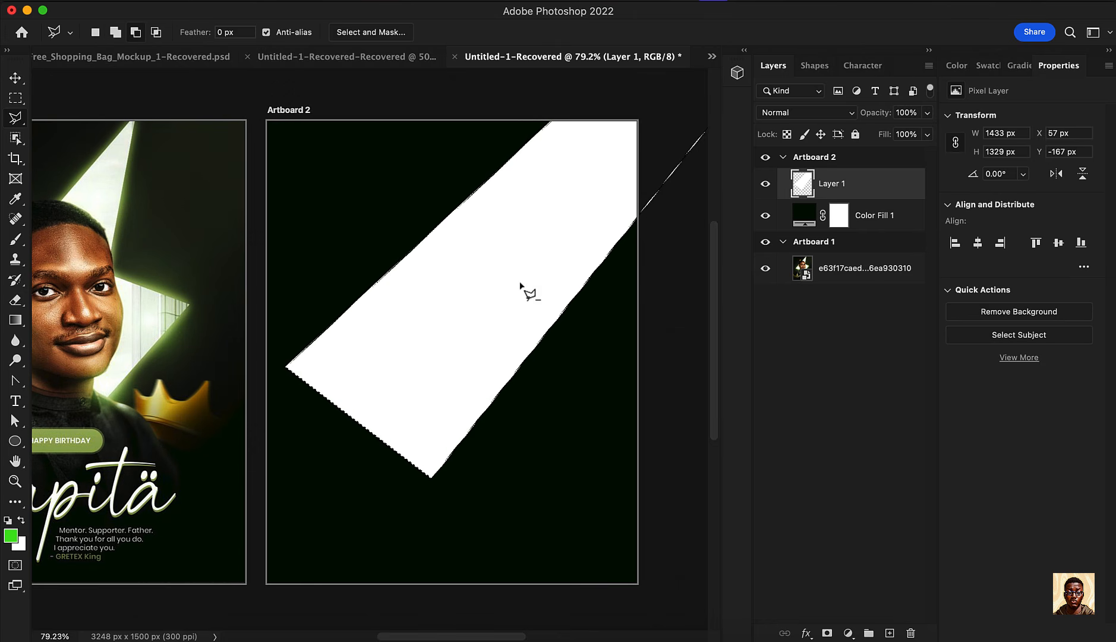
pyautogui.hotkey('alt', 'BackSpace')
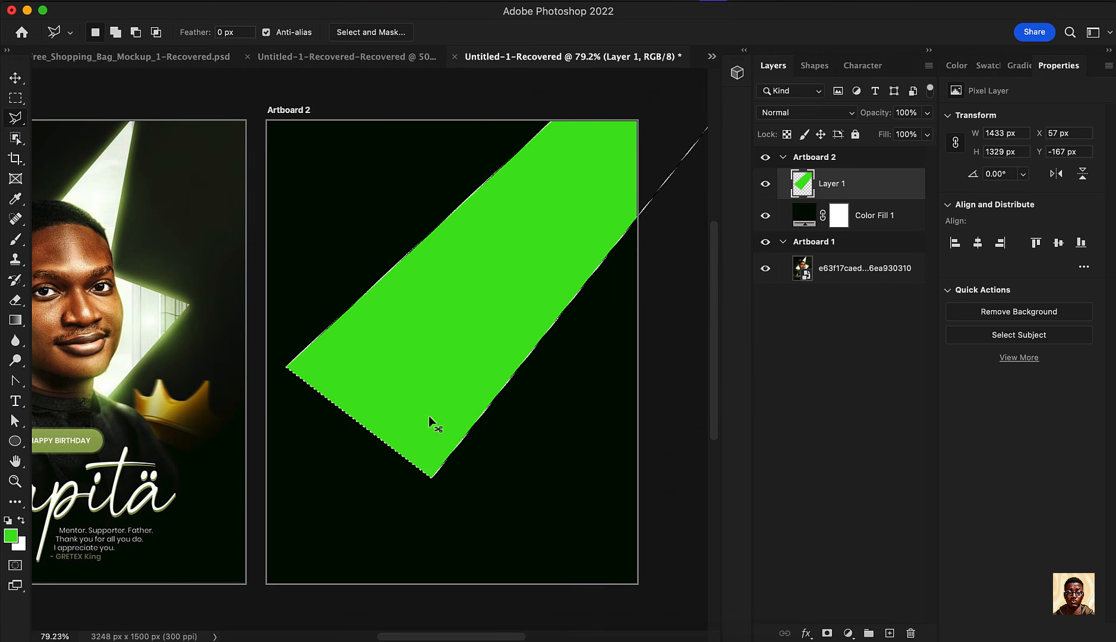
pyautogui.press('super+d')
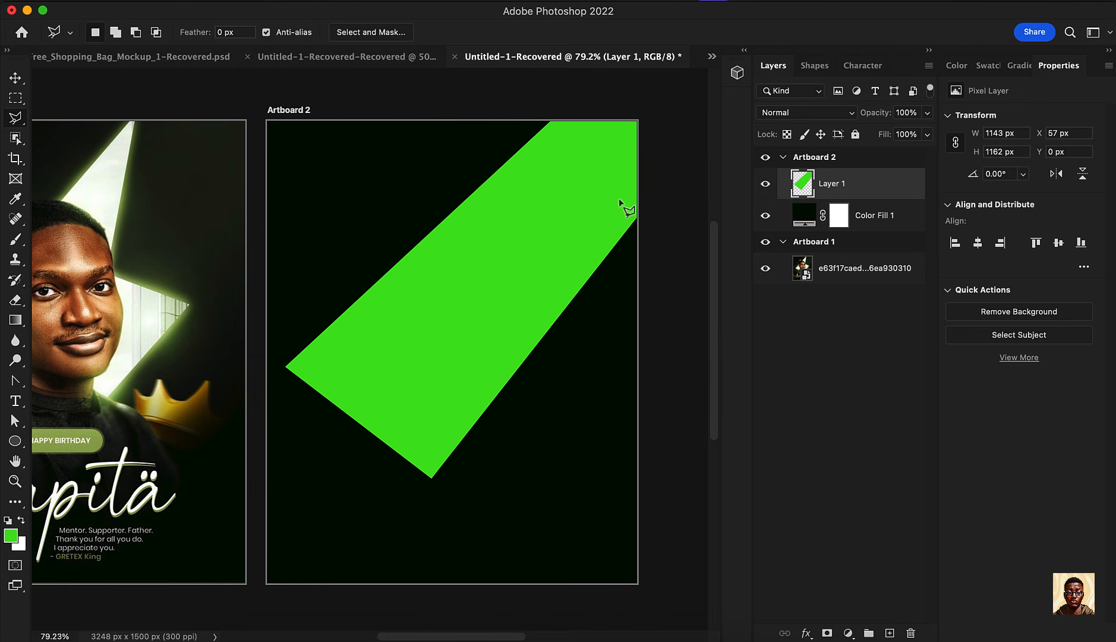
# Switch to the Move tool and convert the green beam layer to a smart object
pyautogui.click(16, 78)
pyautogui.rightClick(868, 186)
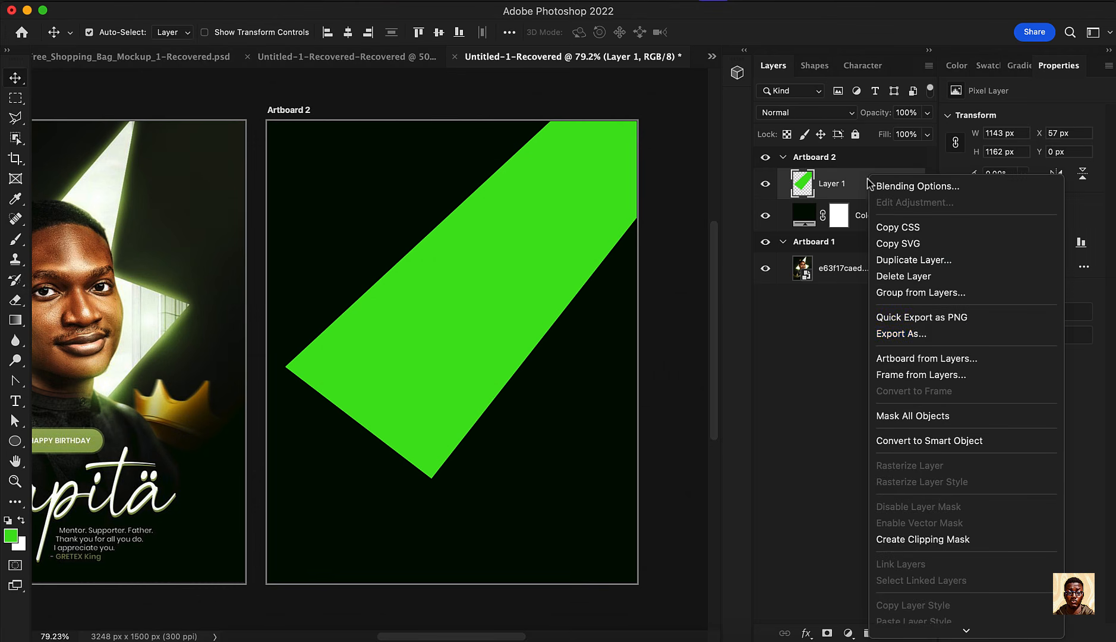
pyautogui.click(937, 441)
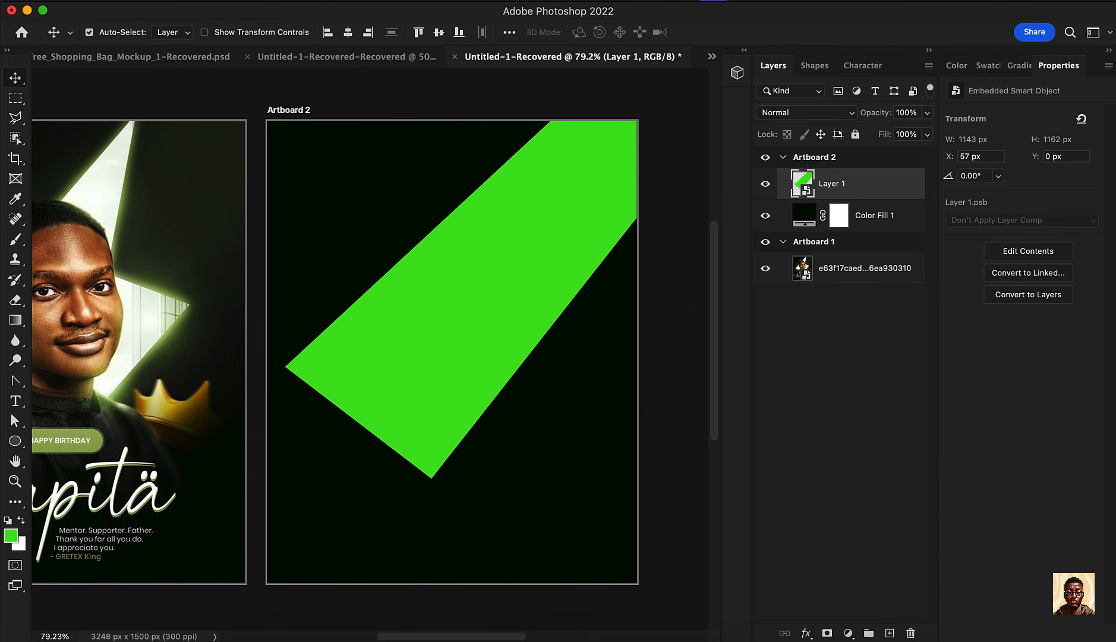
# Apply a Gaussian Blur with a radius of 188.3 pixels to the green beam smart object on Artboard 2
pyautogui.click(357, 1)
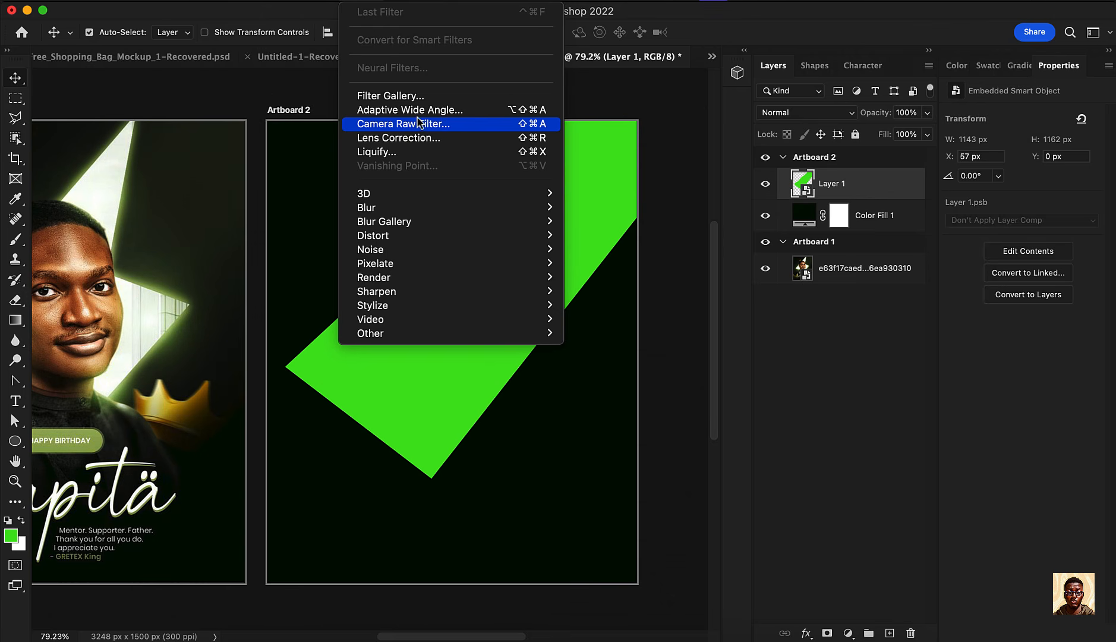
pyautogui.moveTo(408, 214)
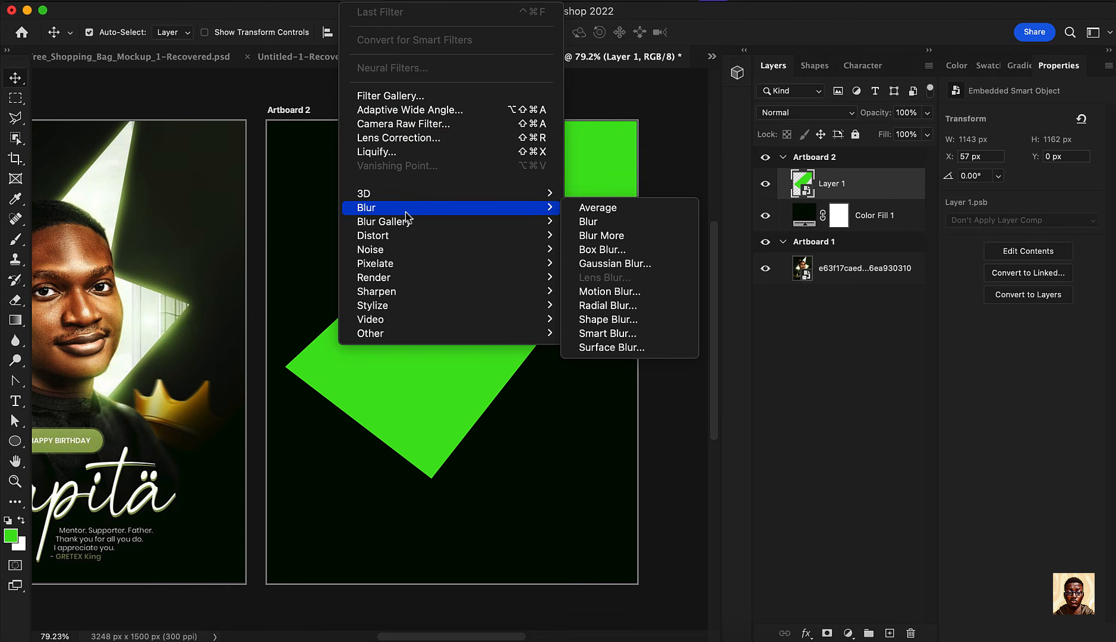
pyautogui.click(616, 264)
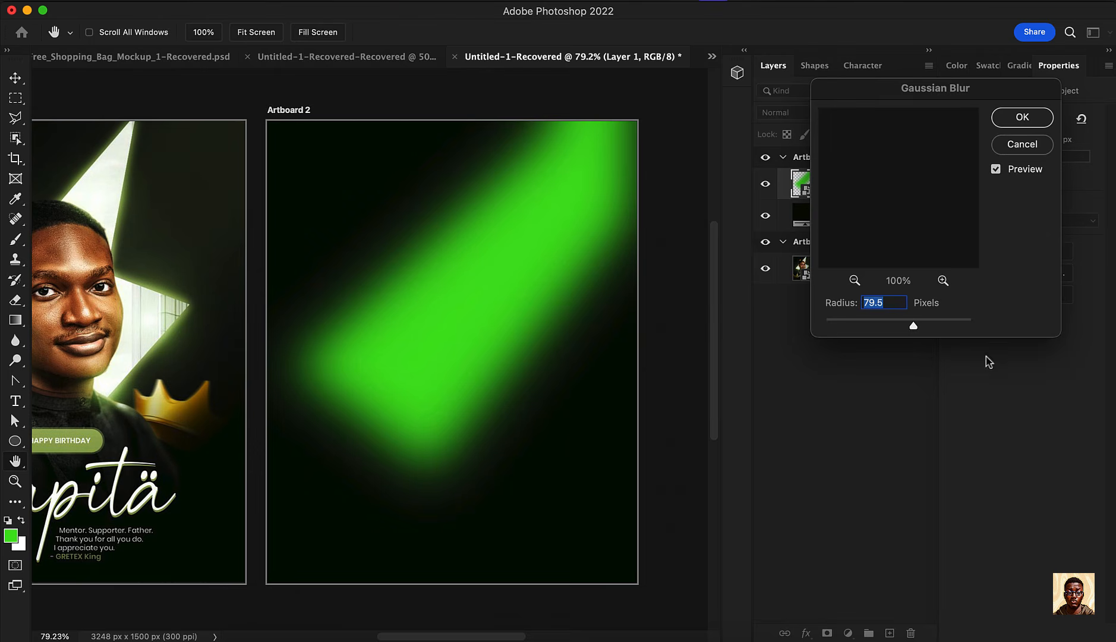
pyautogui.scroll(-6, 581, 300)
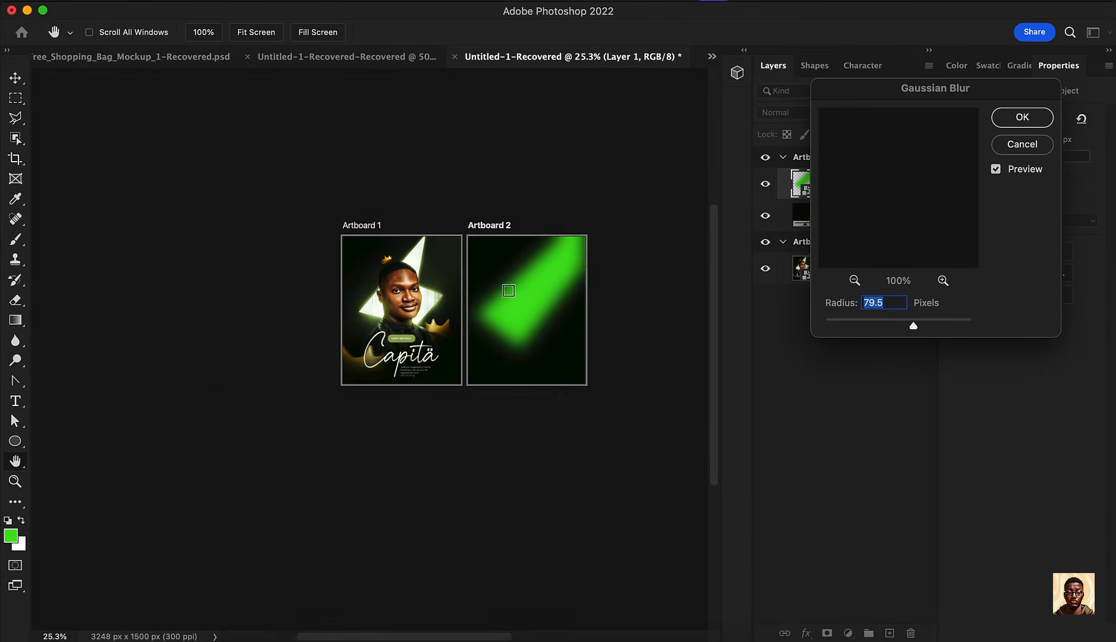
pyautogui.scroll(2, 510, 290)
pyautogui.scroll(2, 570, 302)
pyautogui.moveTo(913, 325); pyautogui.dragTo(944, 325)
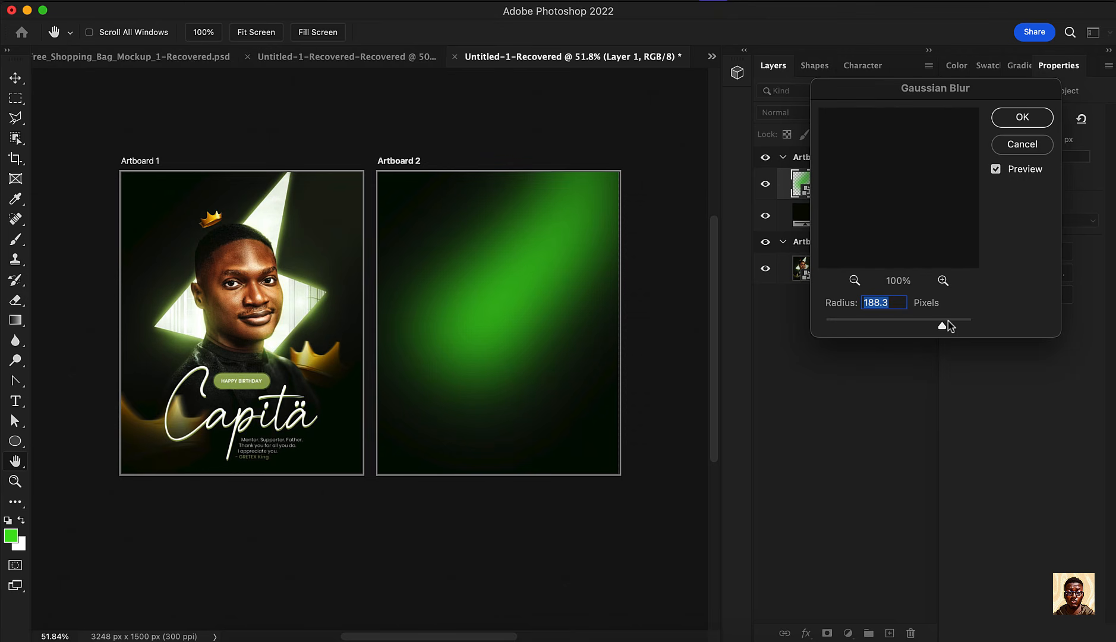
pyautogui.click(1027, 120)
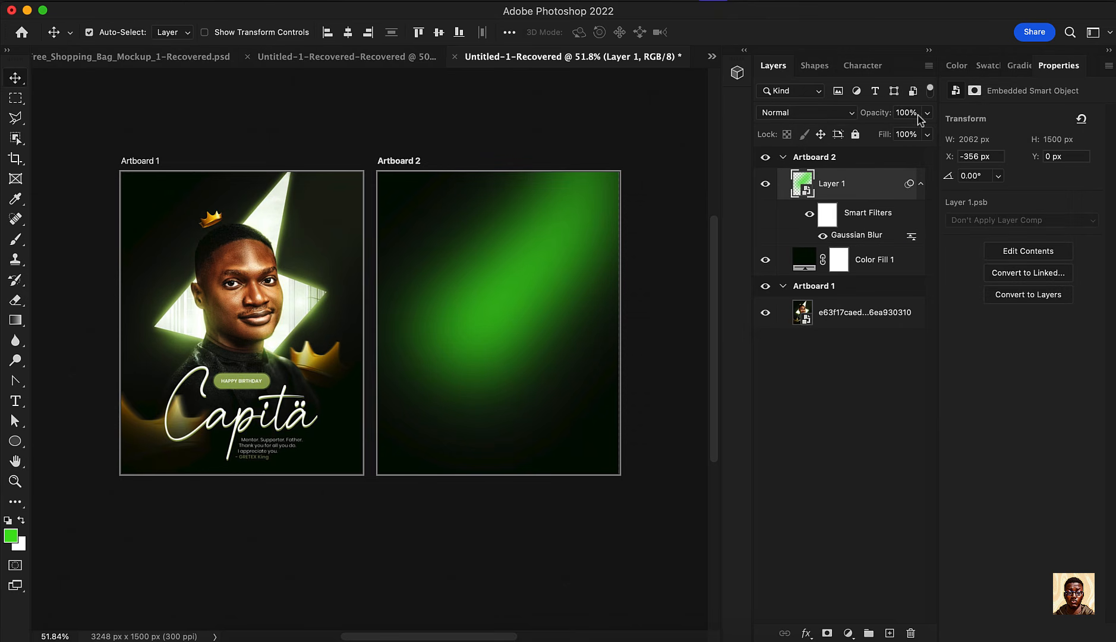
# Lower the beam layer's opacity to 36% and set its blend mode to Linear Dodge (Add)
pyautogui.click(928, 114)
pyautogui.moveTo(930, 131); pyautogui.dragTo(882, 135)
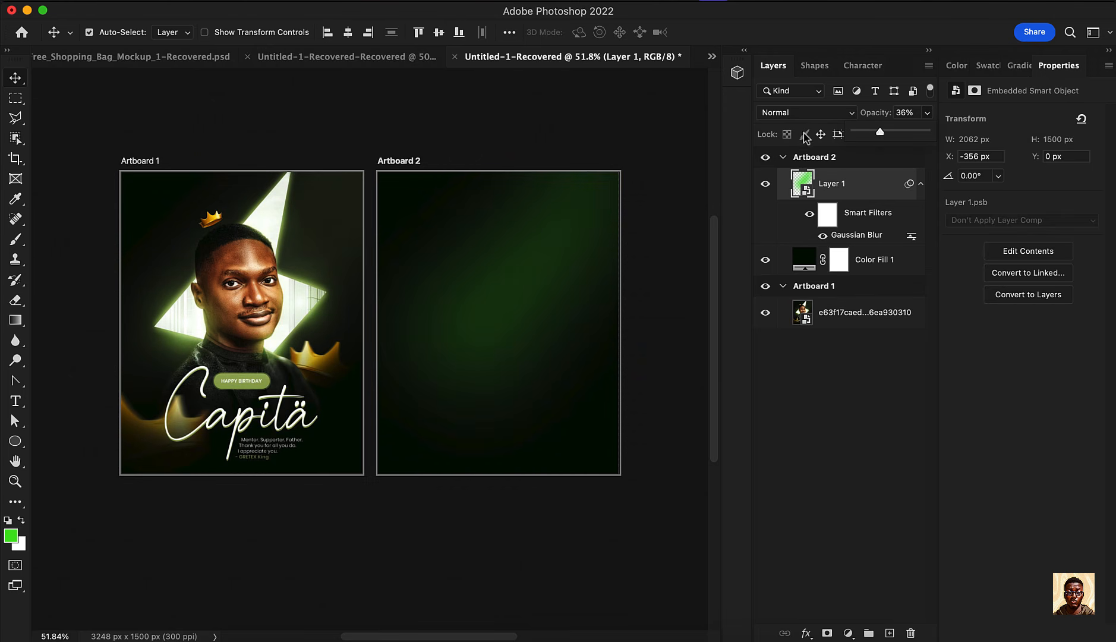
pyautogui.click(810, 113)
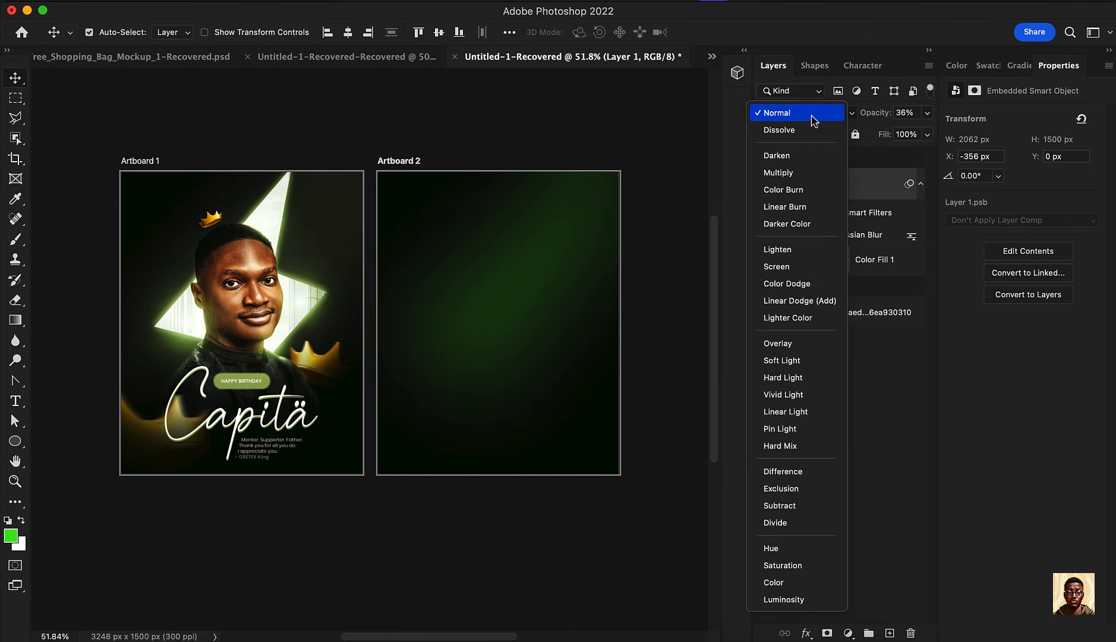
pyautogui.click(803, 302)
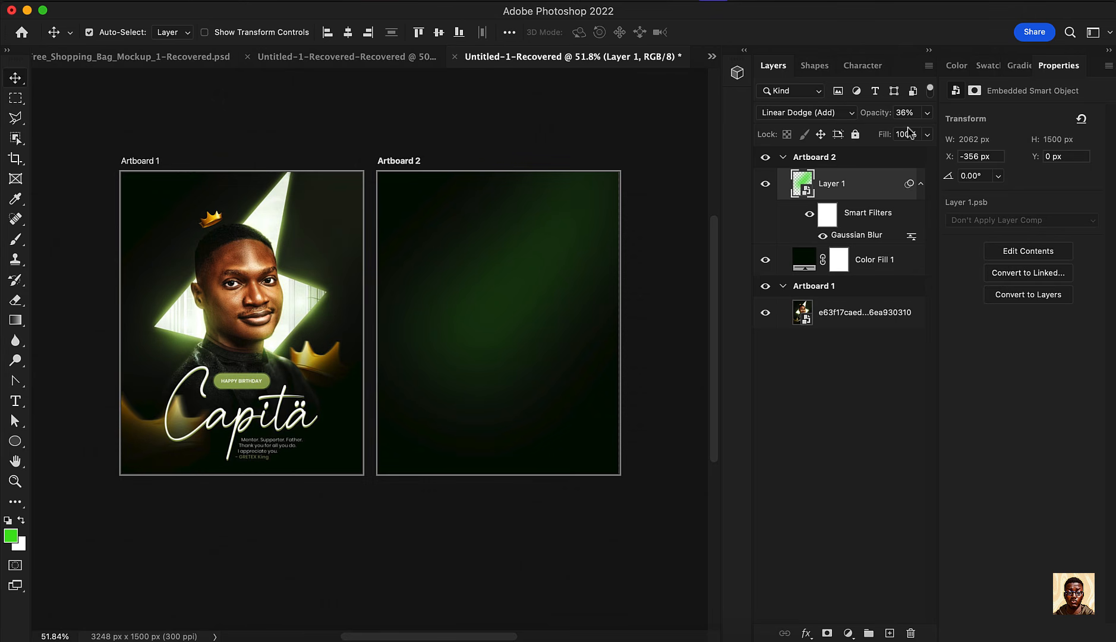
# Reduce the beam layer's fill to 65% and check the soft glow against the reference poster
pyautogui.click(928, 135)
pyautogui.moveTo(930, 153); pyautogui.dragTo(905, 156)
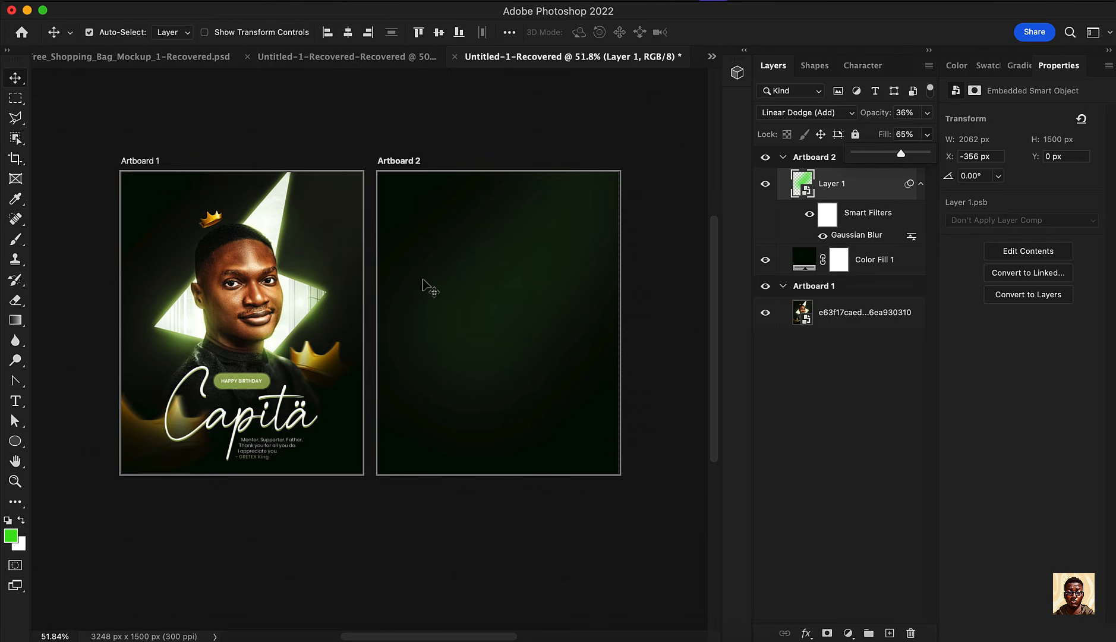
pyautogui.scroll(5, 446, 267)
pyautogui.scroll(-5, 444, 262)
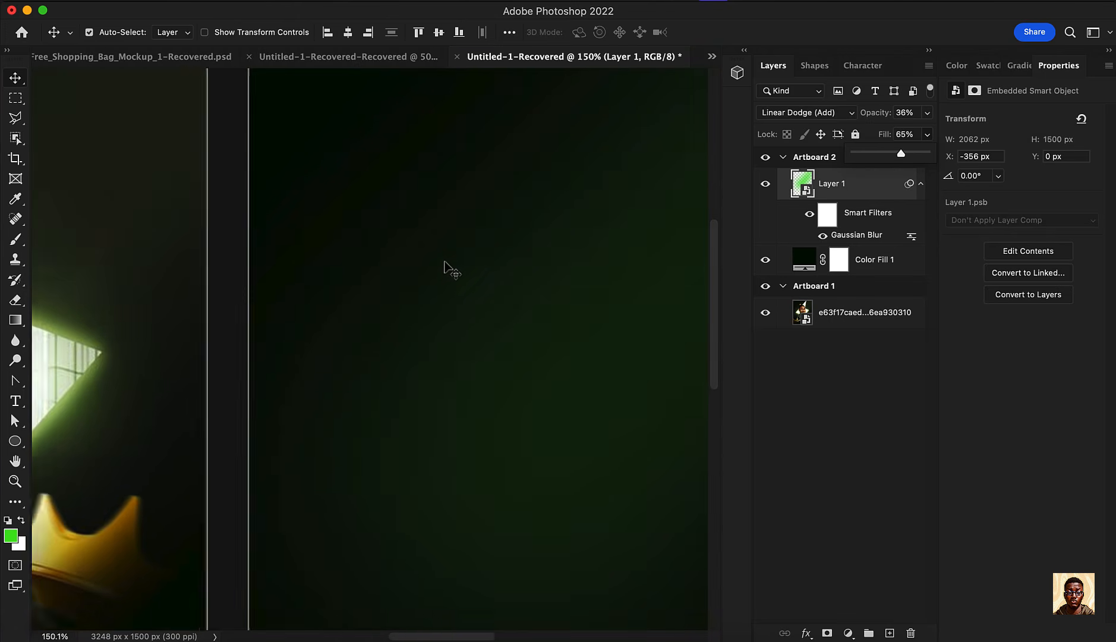
pyautogui.scroll(-2, 552, 246)
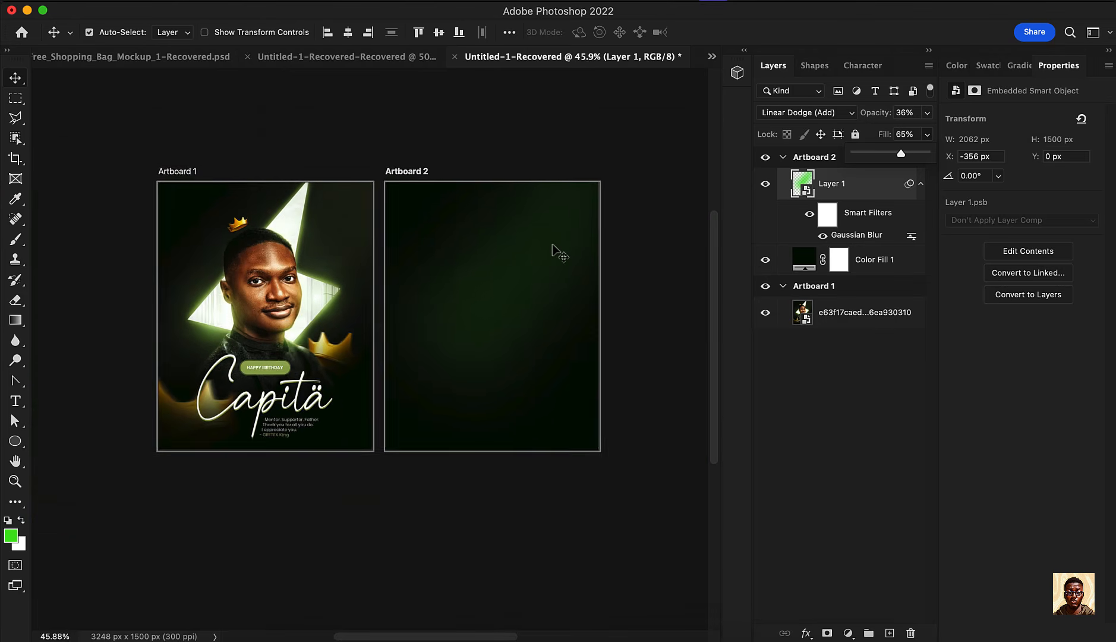
pyautogui.scroll(2, 551, 244)
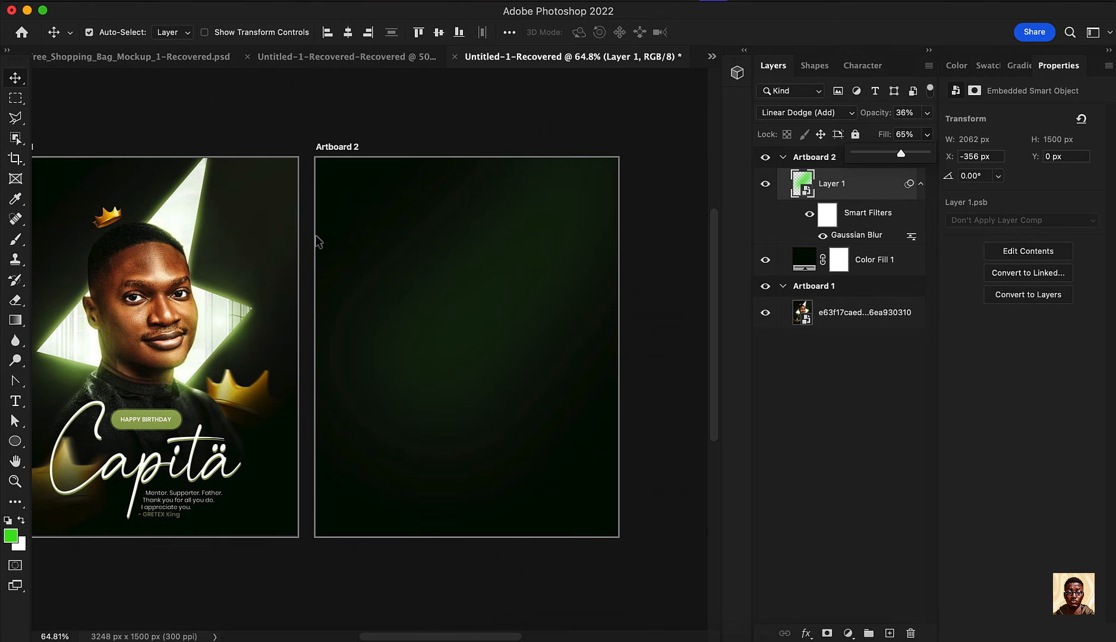
# Display the custom shape presets in place of the layer list
pyautogui.click(814, 66)
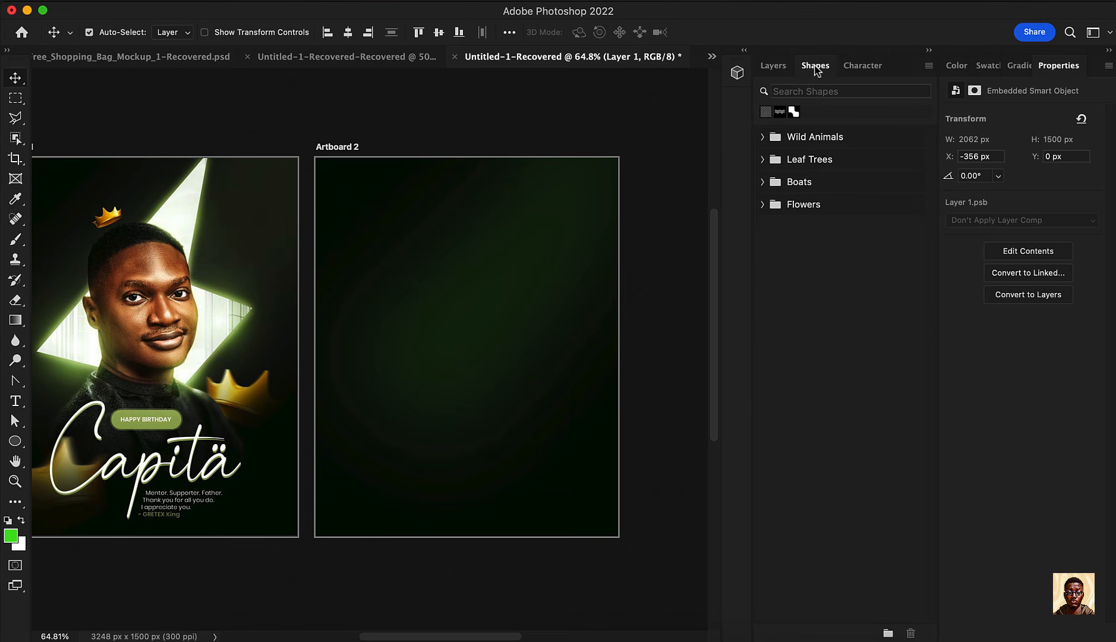
pyautogui.click(929, 67)
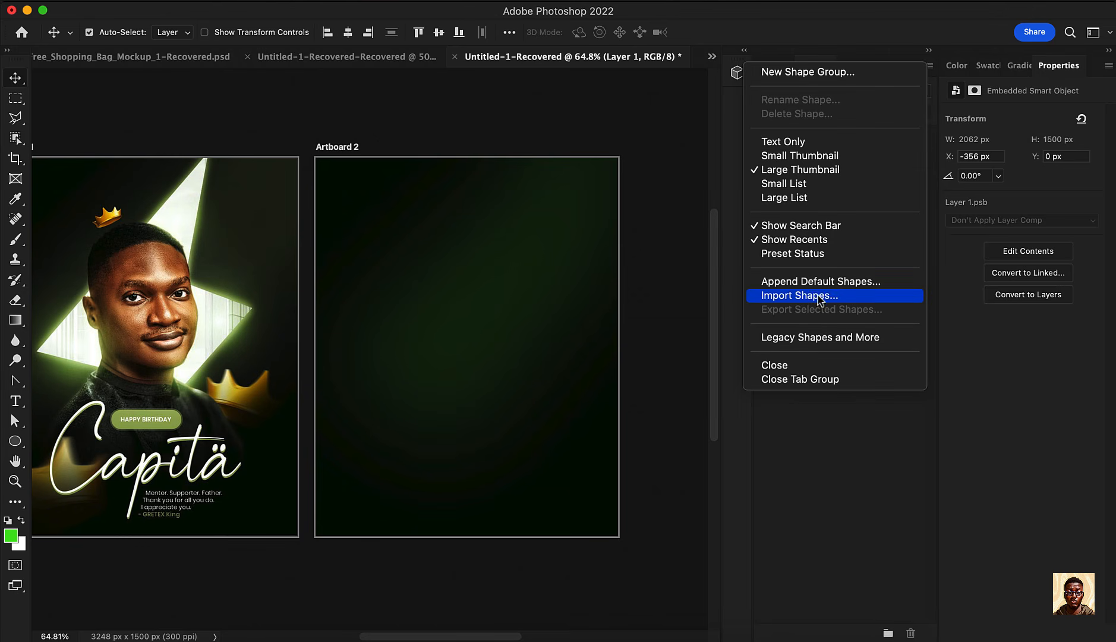
pyautogui.click(812, 526)
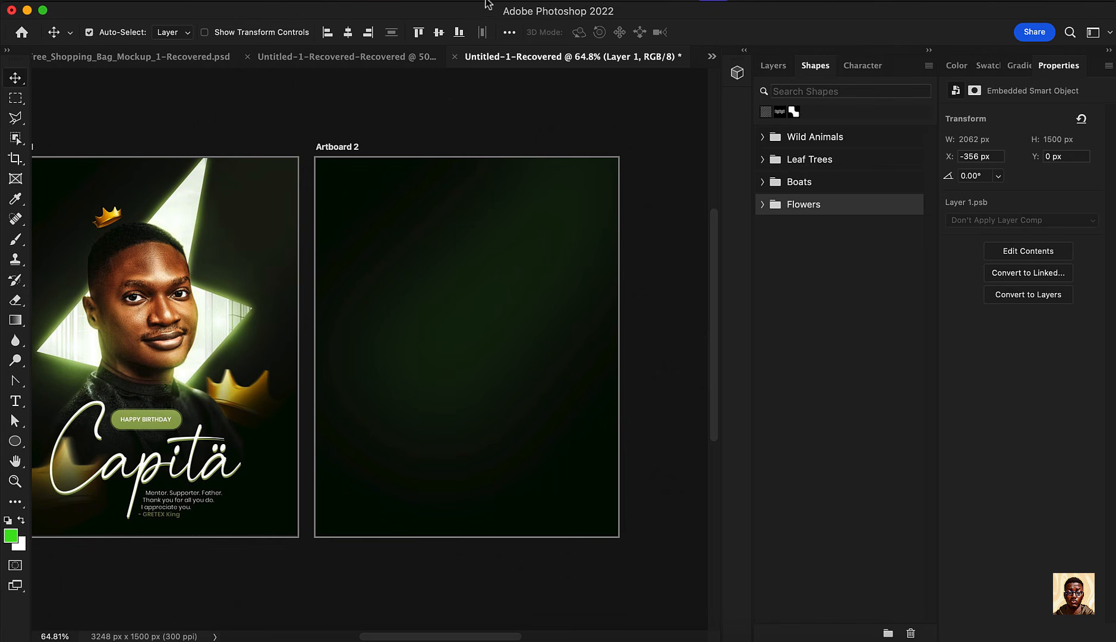
pyautogui.click(524, 0)
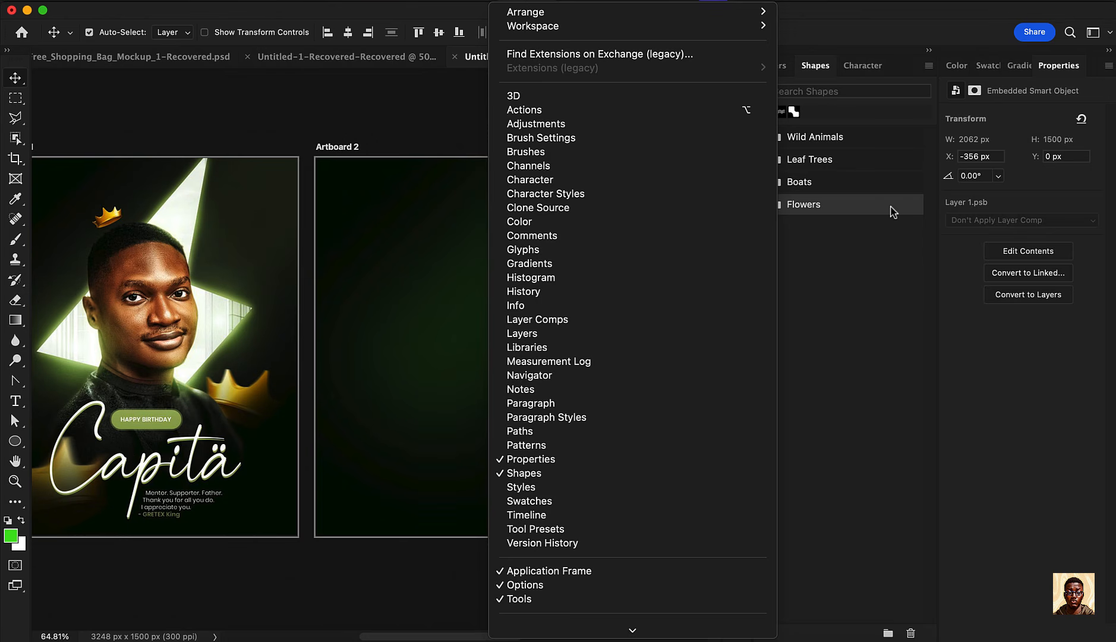
pyautogui.click(891, 207)
pyautogui.moveTo(804, 75); pyautogui.dragTo(565, 169)
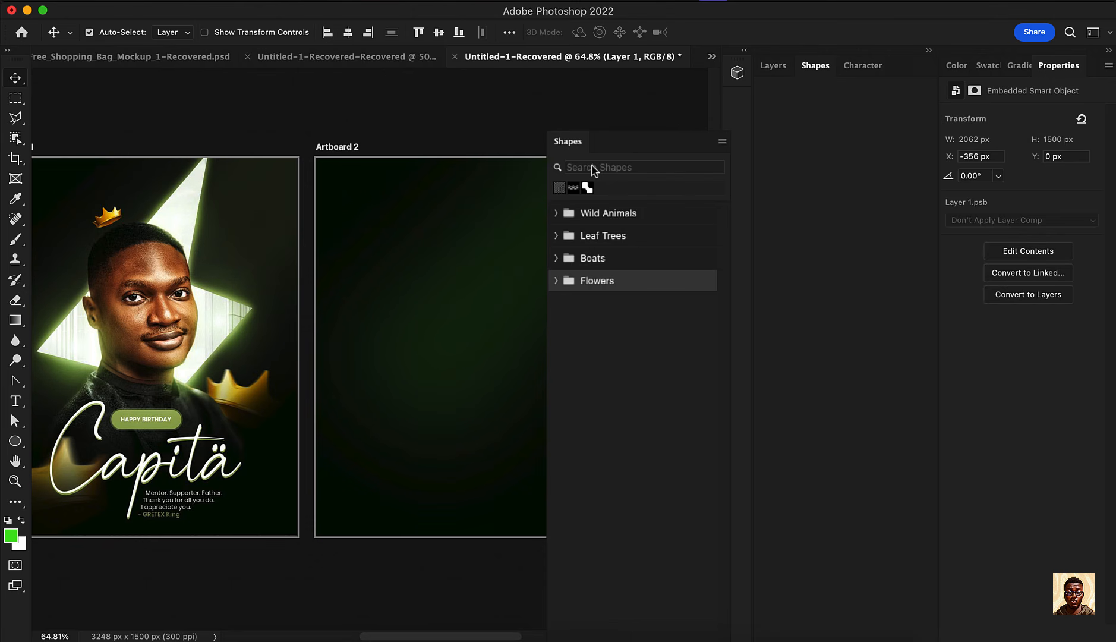
pyautogui.click(593, 168)
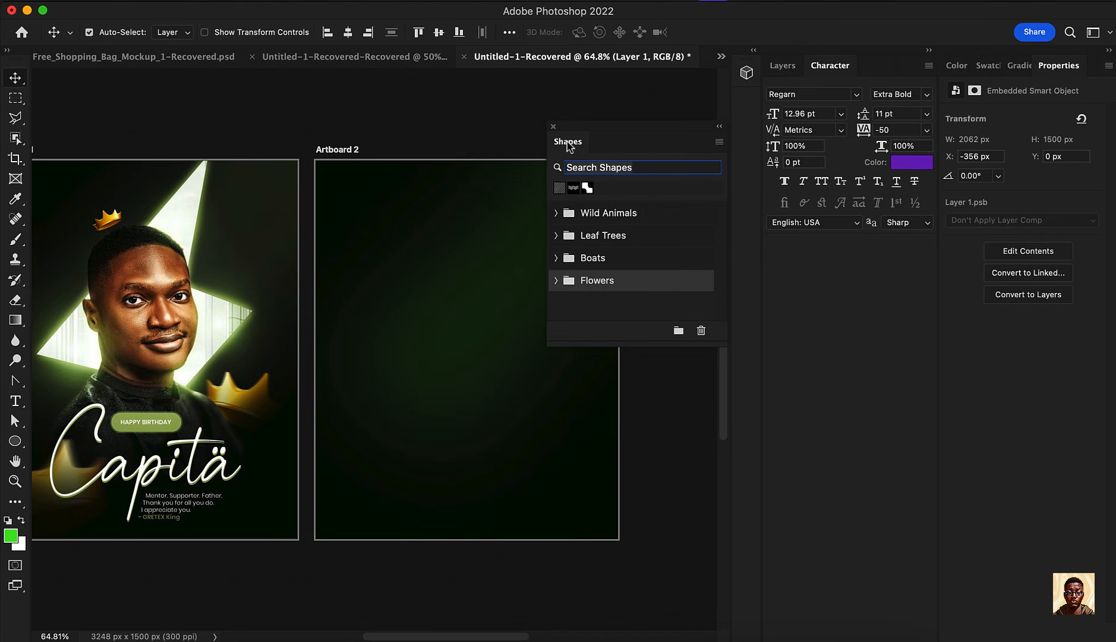
pyautogui.moveTo(570, 147); pyautogui.dragTo(816, 68)
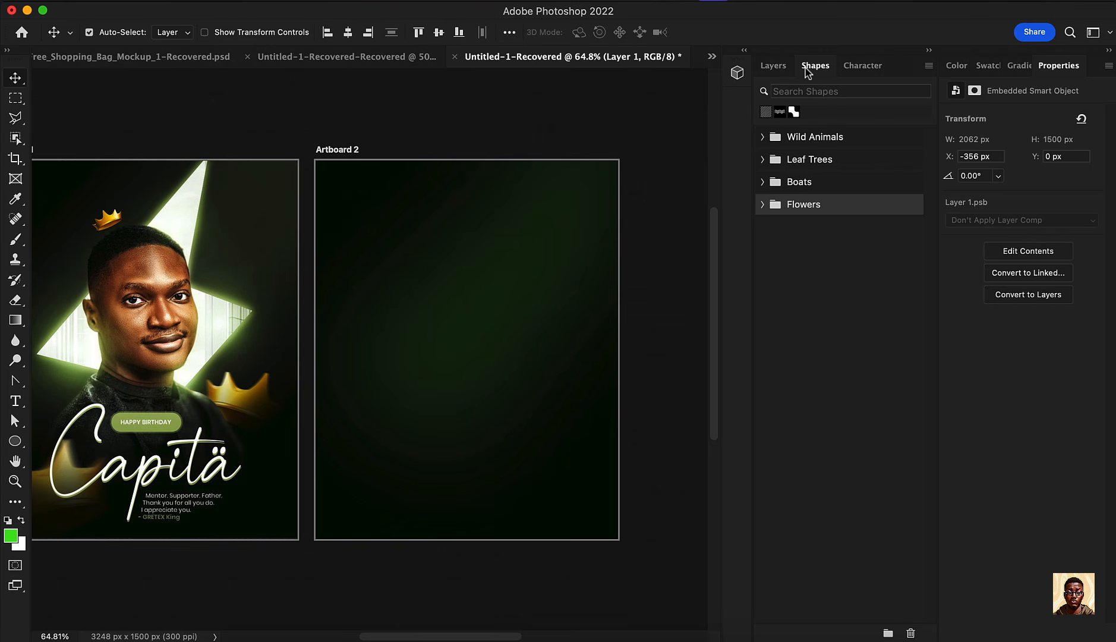
# Import the 1000+ Premium shapes .csh file from the Premium shapes subfolder of the desktop folder 1000+ social media shapes
pyautogui.click(929, 66)
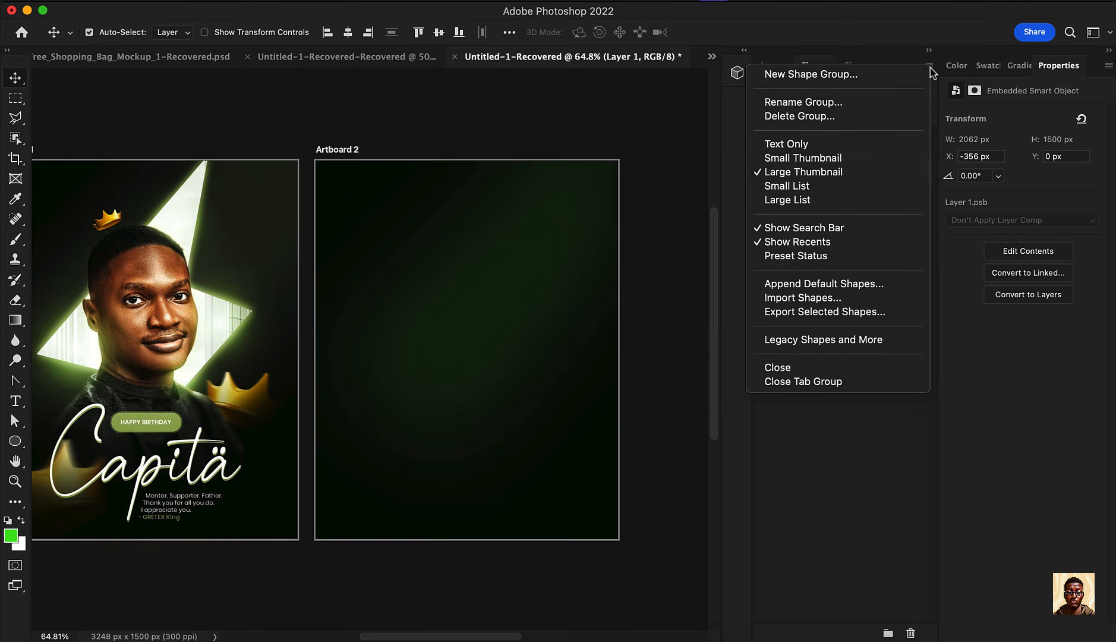
pyautogui.click(828, 299)
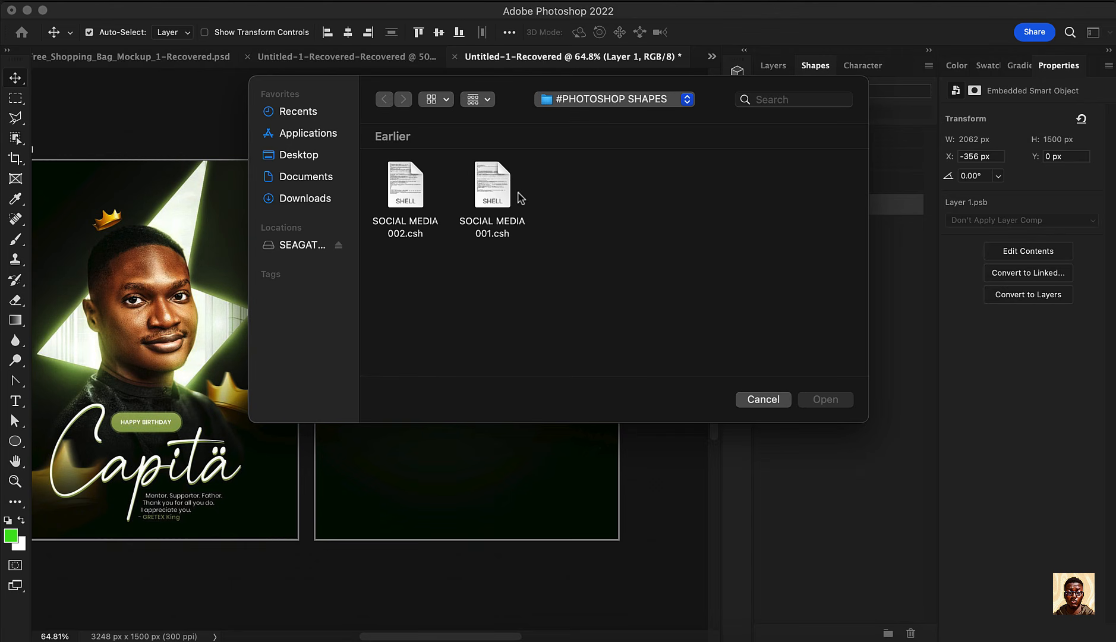
pyautogui.click(299, 155)
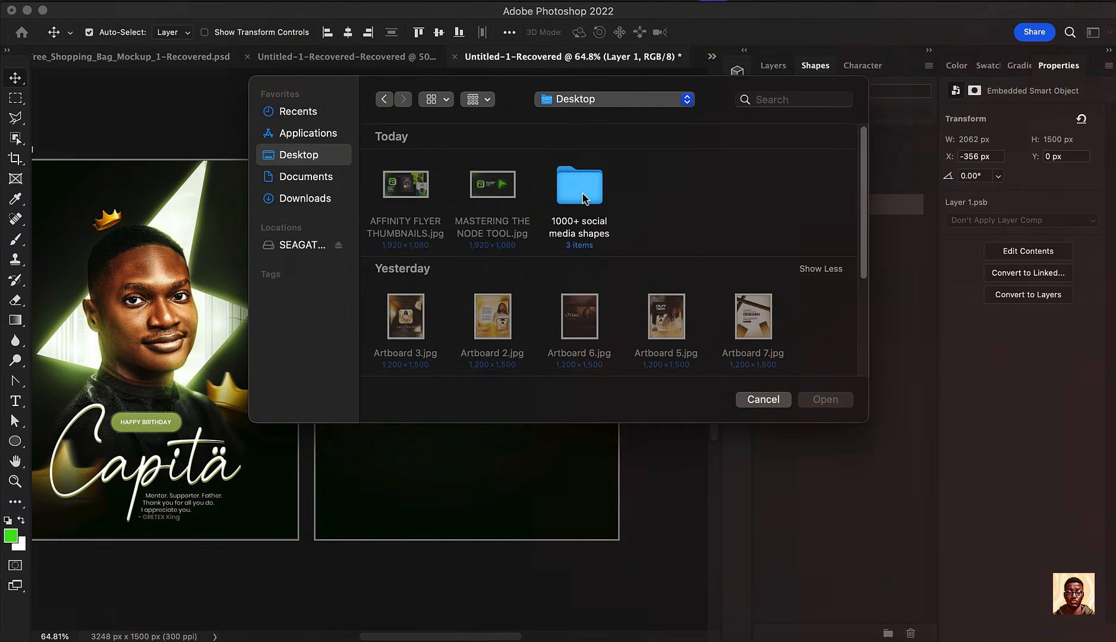
pyautogui.click(581, 185)
pyautogui.doubleClick(581, 186)
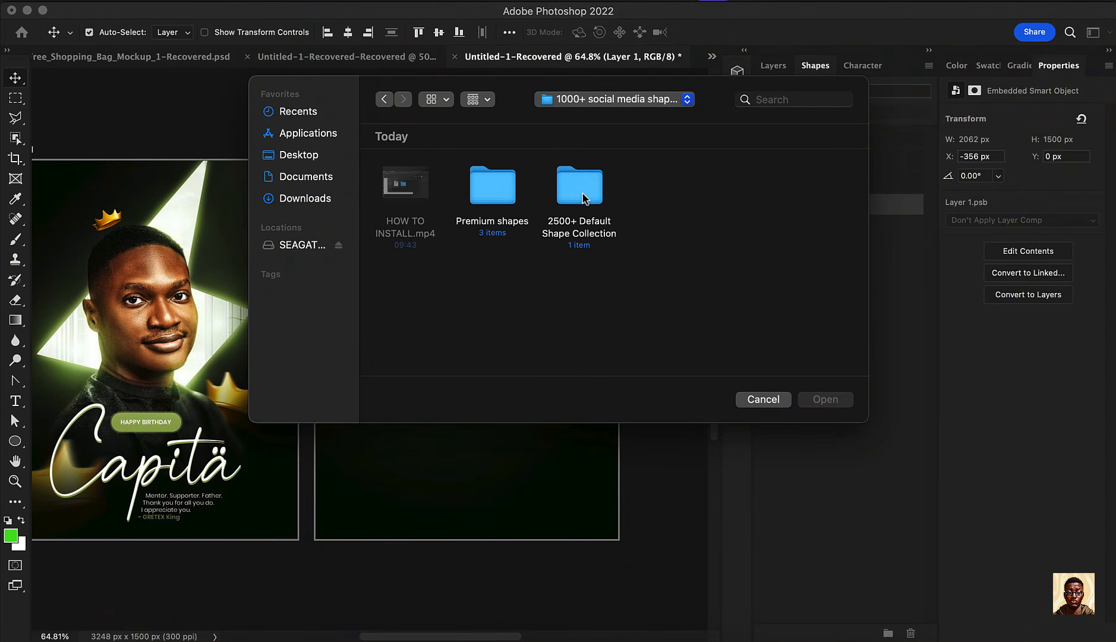
pyautogui.click(493, 185)
pyautogui.doubleClick(493, 185)
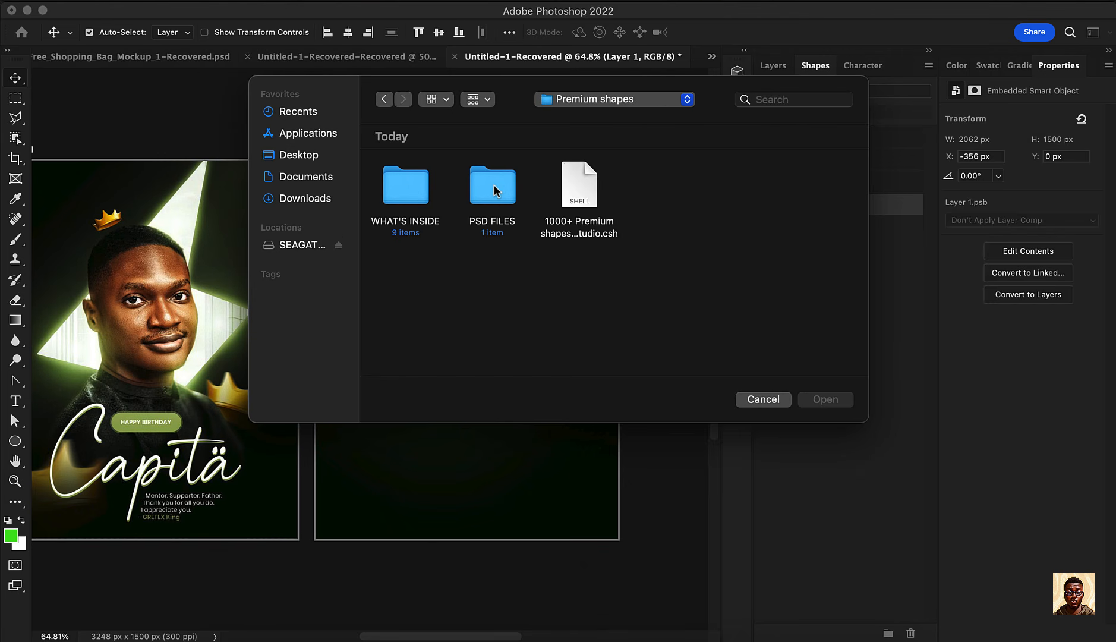
pyautogui.click(575, 187)
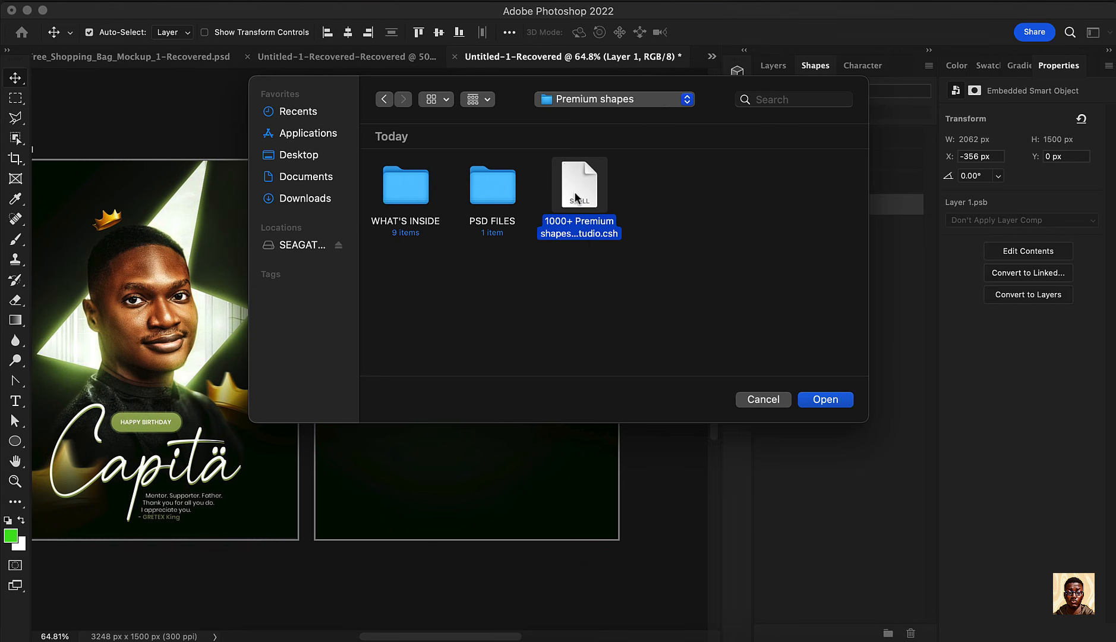
pyautogui.click(826, 399)
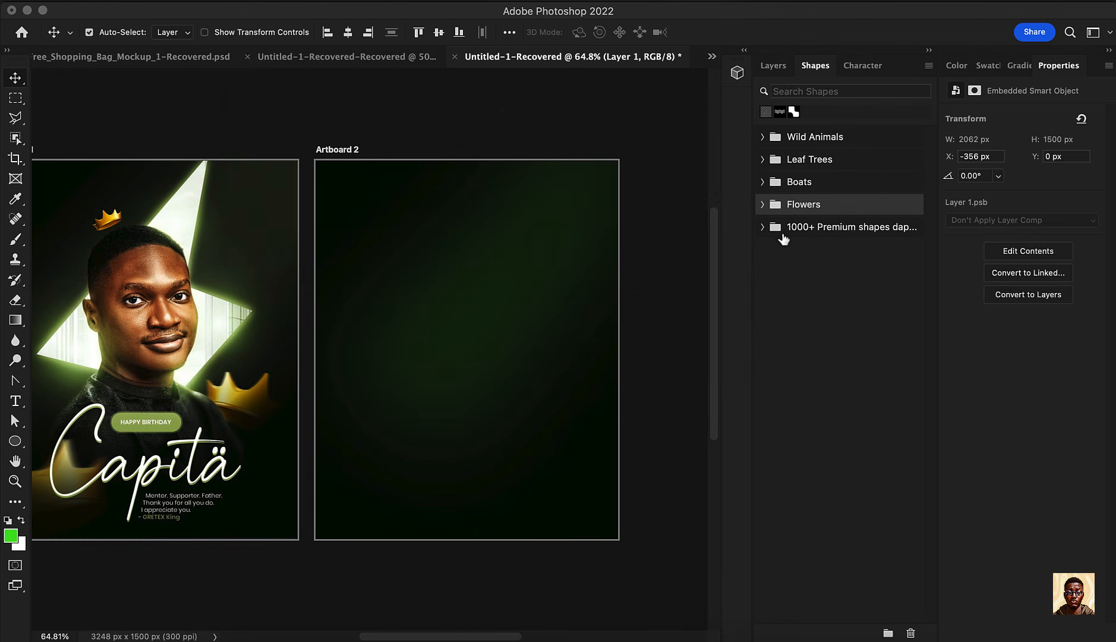
# Expand the imported 1000+ Premium shapes collection and look through the shapes in its SOCIAL MEDIA group
pyautogui.click(762, 227)
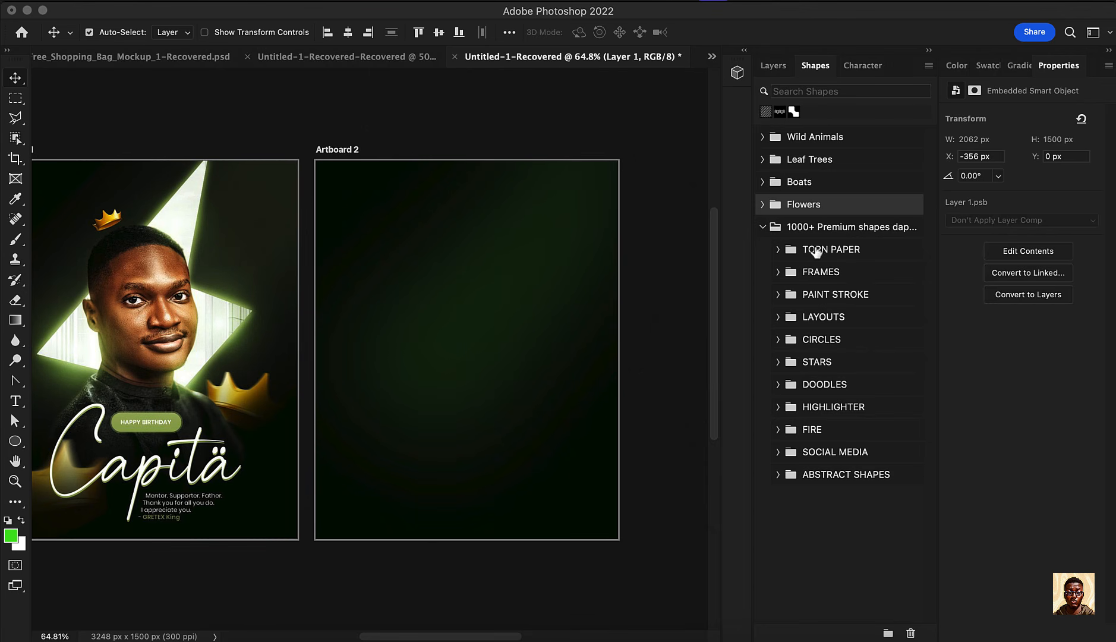
pyautogui.click(858, 452)
pyautogui.click(780, 454)
pyautogui.scroll(-5, 841, 505)
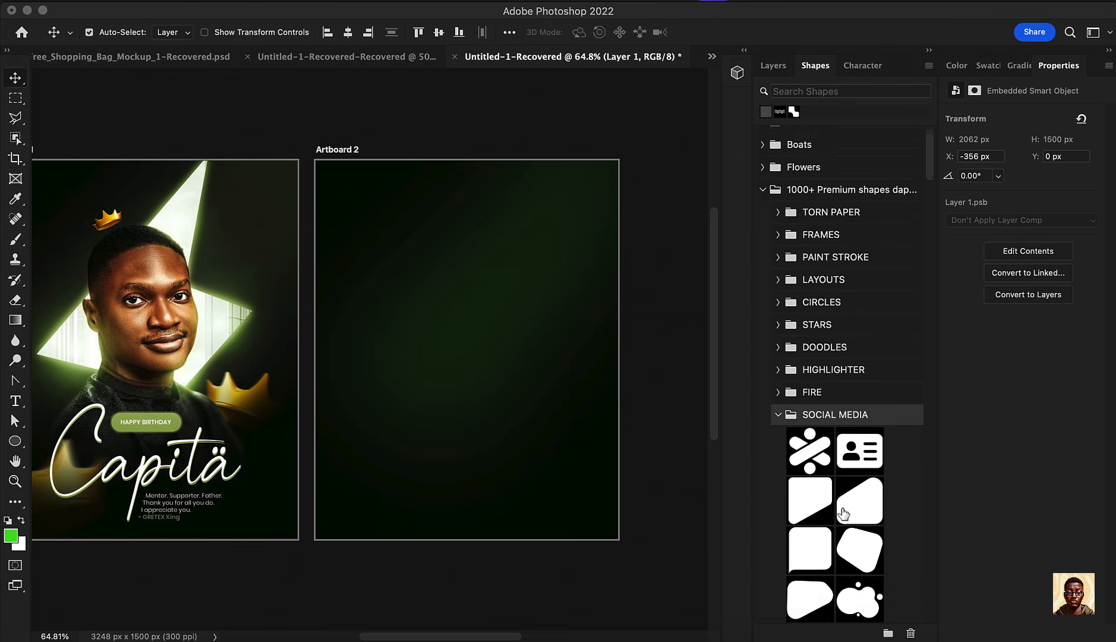
pyautogui.scroll(-3, 842, 503)
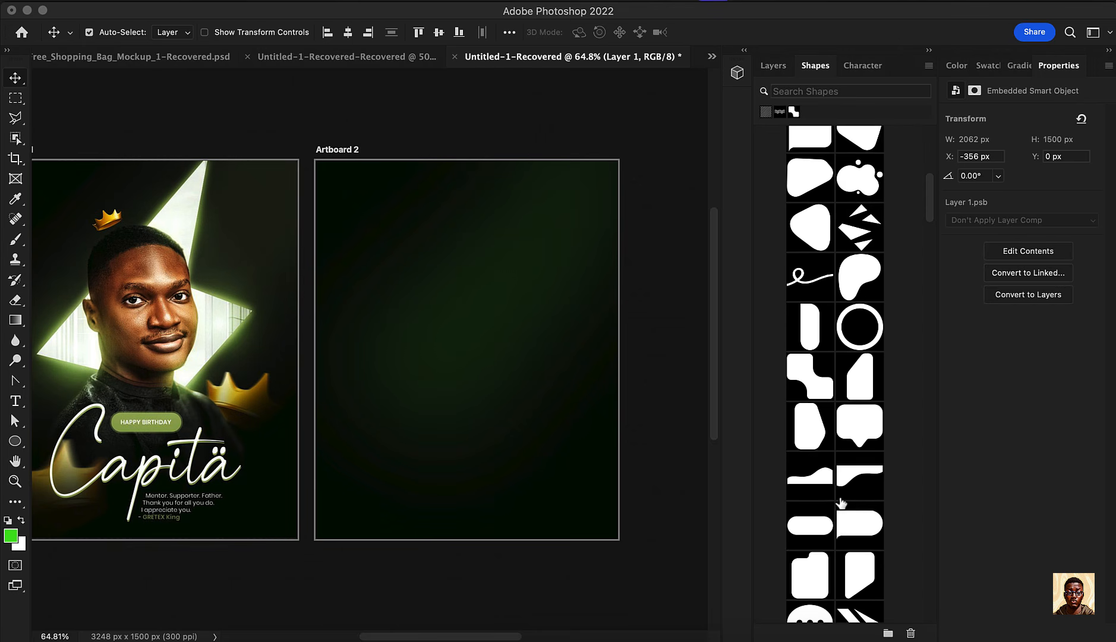
pyautogui.scroll(-5, 842, 504)
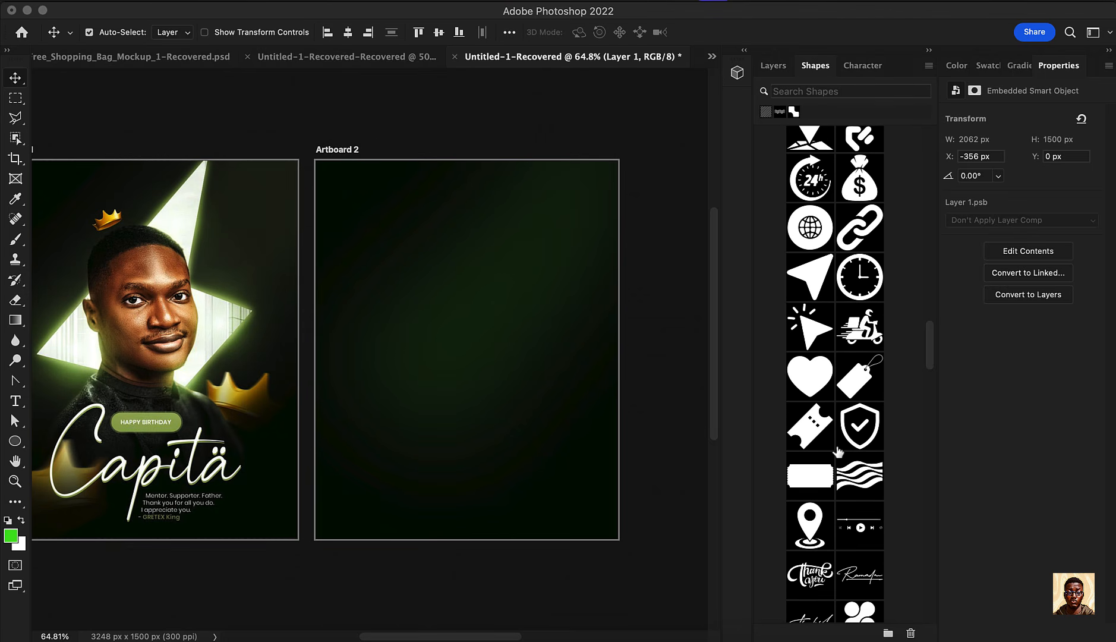
pyautogui.scroll(-10, 839, 453)
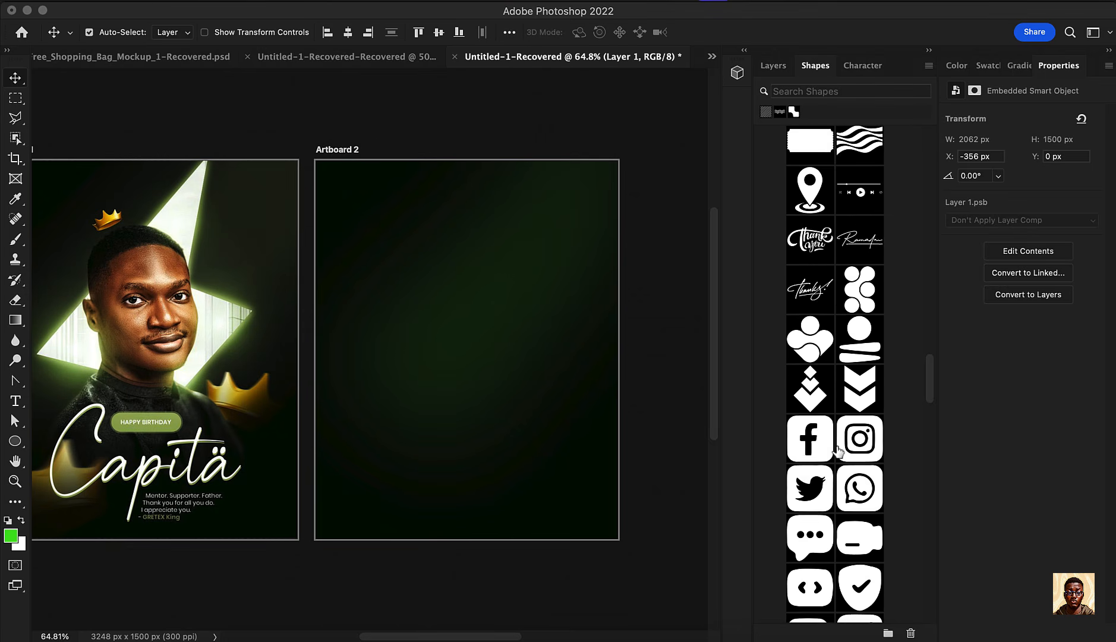
pyautogui.scroll(-8, 839, 453)
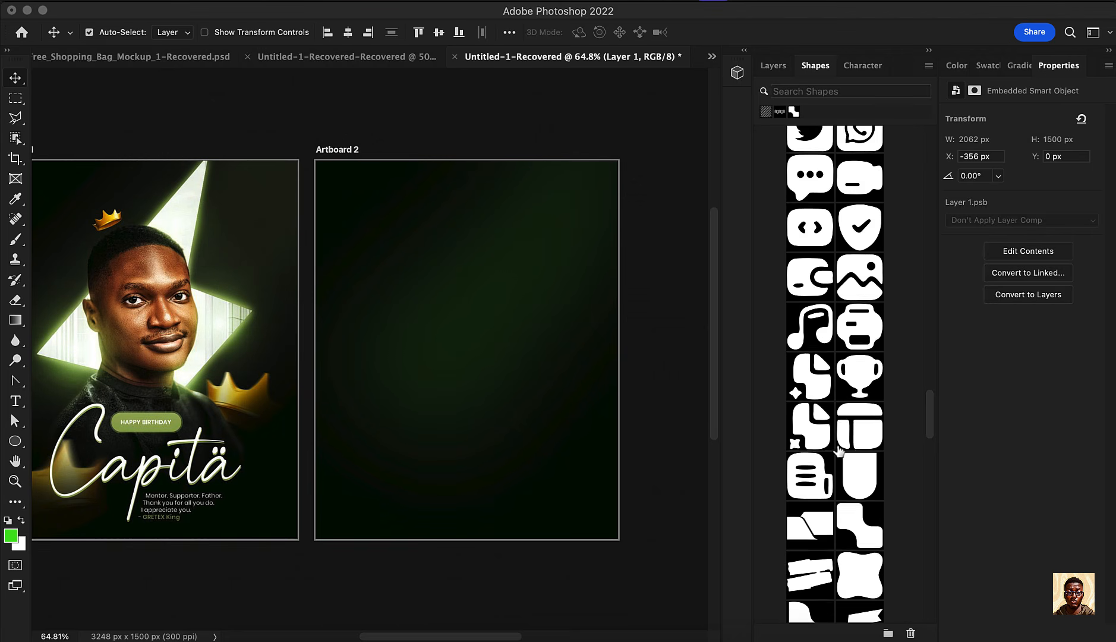
pyautogui.scroll(-8, 839, 453)
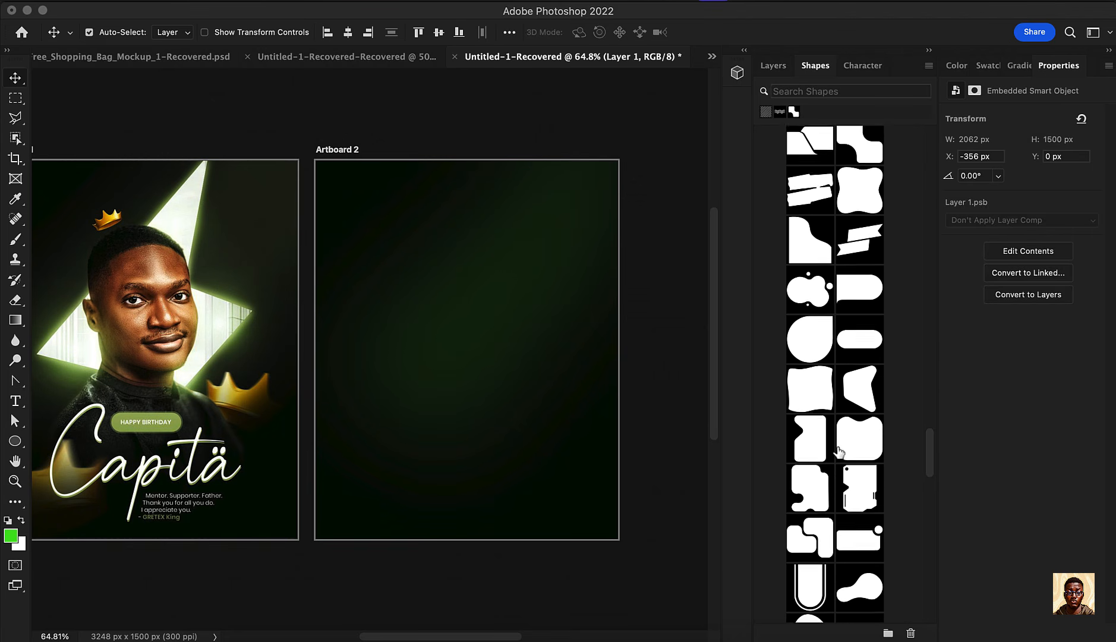
pyautogui.scroll(-3, 841, 453)
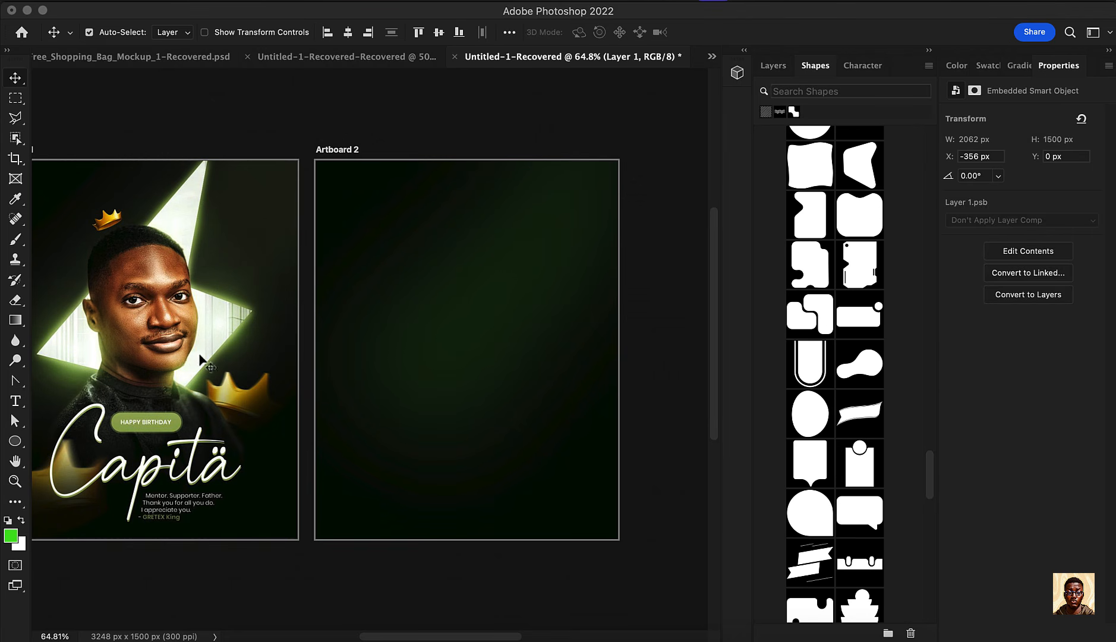
# Place the rounded lightning bolt from the SOCIAL MEDIA shape group on Artboard 2 and remove its stroke
pyautogui.scroll(-6, 839, 411)
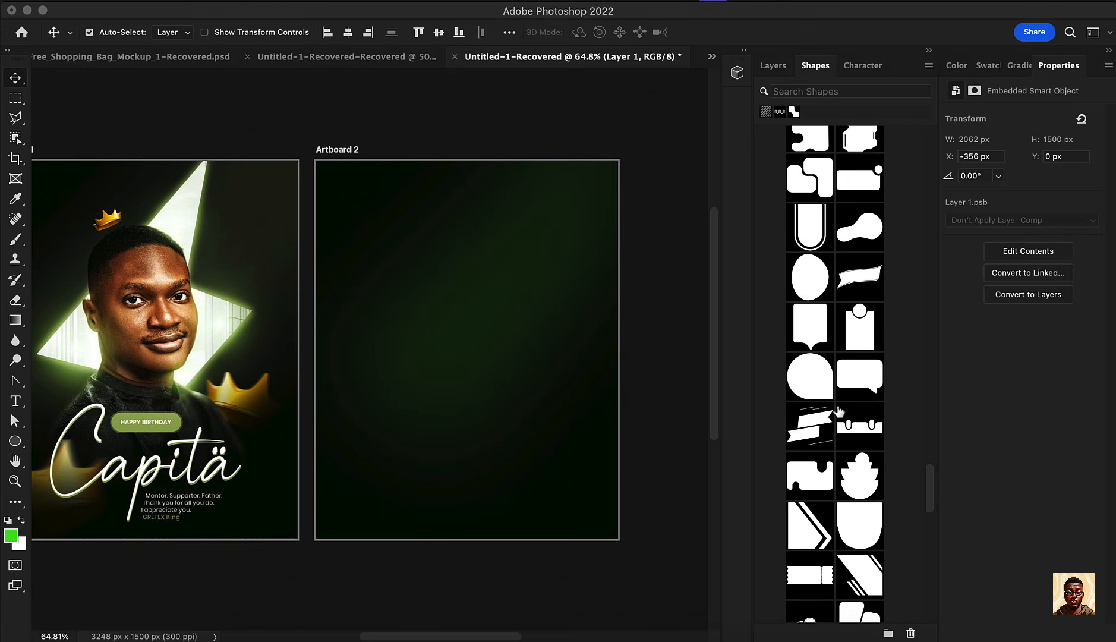
pyautogui.scroll(-8, 839, 411)
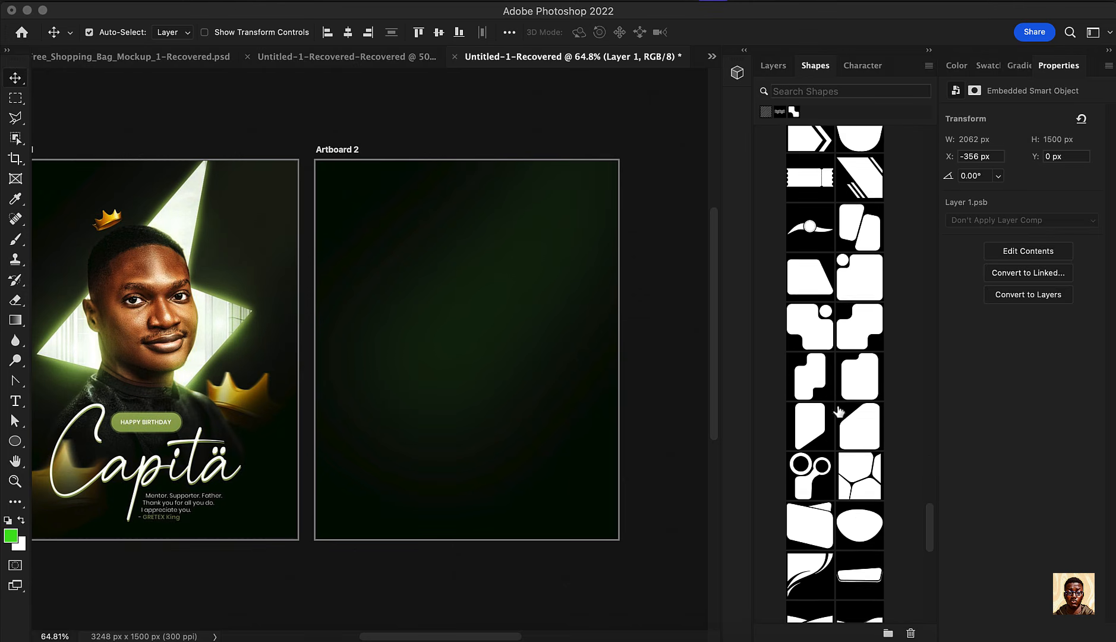
pyautogui.scroll(-5, 839, 411)
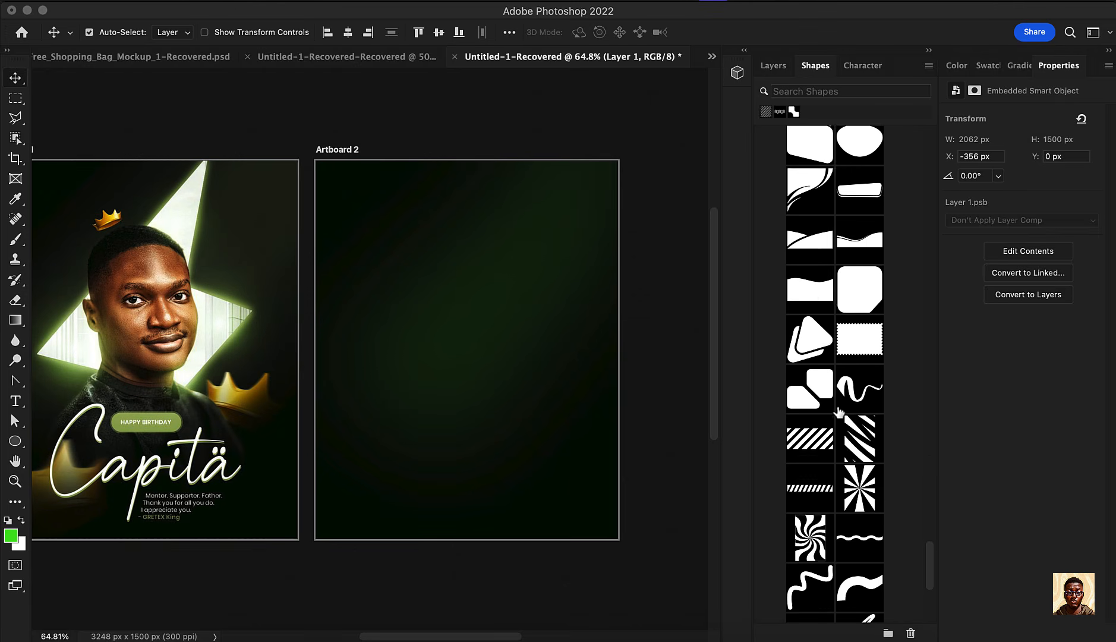
pyautogui.scroll(3, 840, 412)
pyautogui.scroll(2, 840, 412)
pyautogui.moveTo(931, 545); pyautogui.dragTo(929, 257)
pyautogui.moveTo(860, 530)
pyautogui.mouseDown()
pyautogui.moveTo(780, 478)
pyautogui.moveTo(447, 342)
pyautogui.mouseUp()
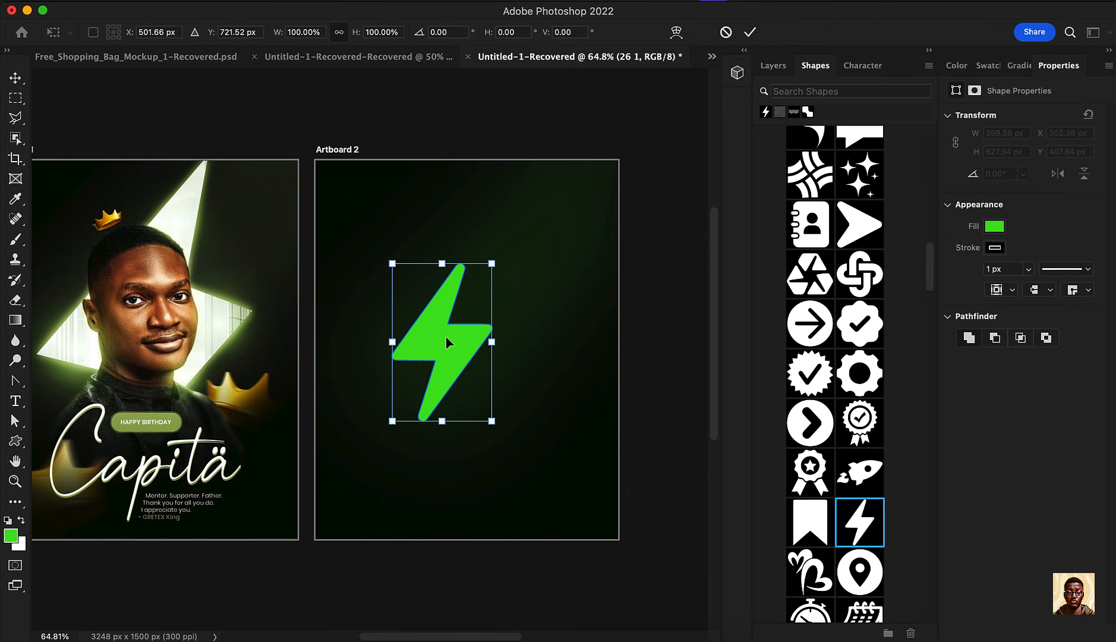
pyautogui.press('Return')
pyautogui.click(995, 249)
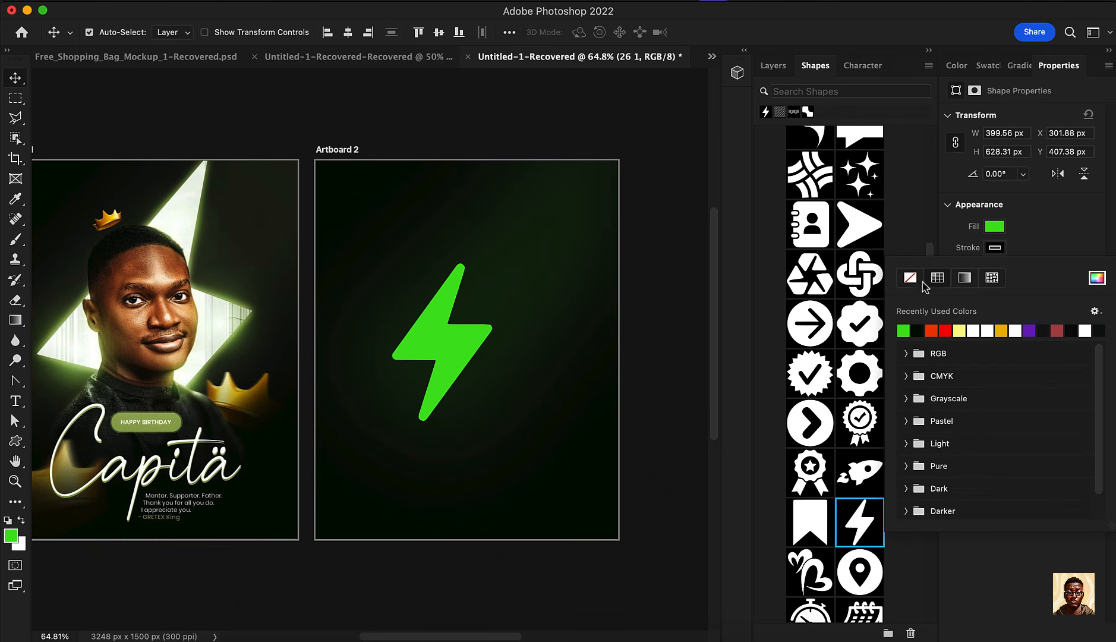
pyautogui.click(910, 278)
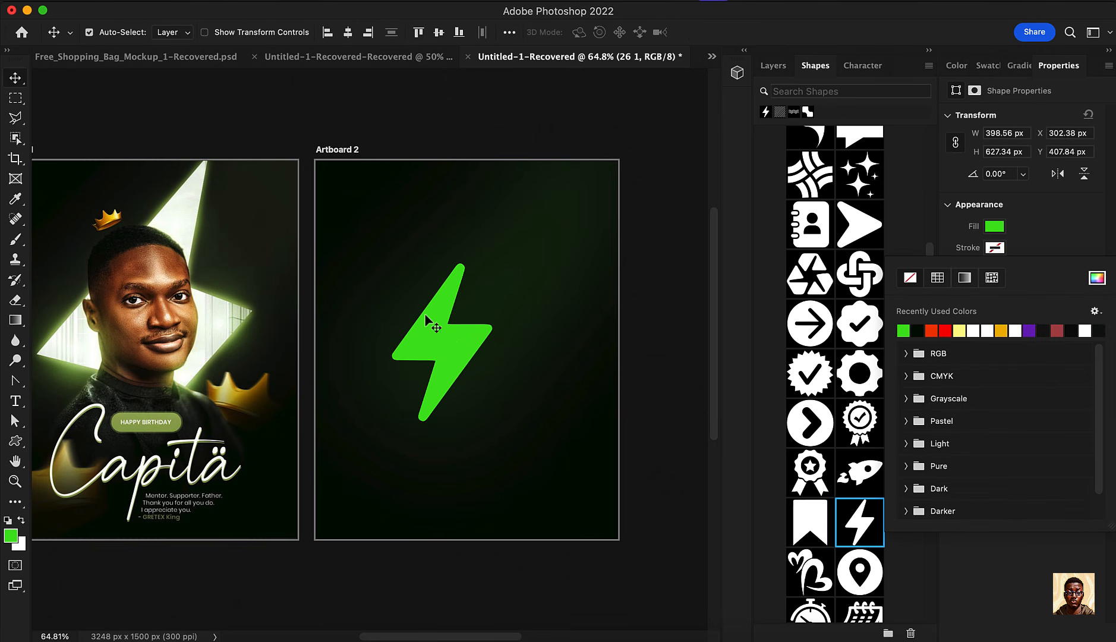
# Enlarge the rounded lightning bolt to 216.80% and reposition it so its tip extends past Artboard 2's upper edge
pyautogui.click(454, 341)
pyautogui.hotkey('ctrl', 't')
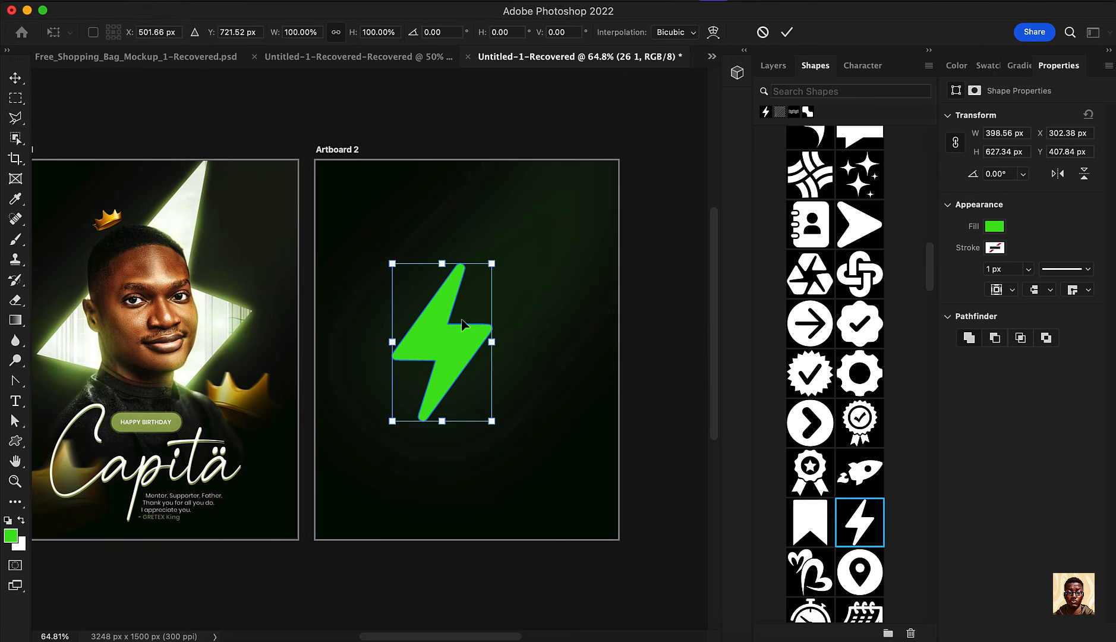
pyautogui.moveTo(493, 262); pyautogui.dragTo(553, 171)
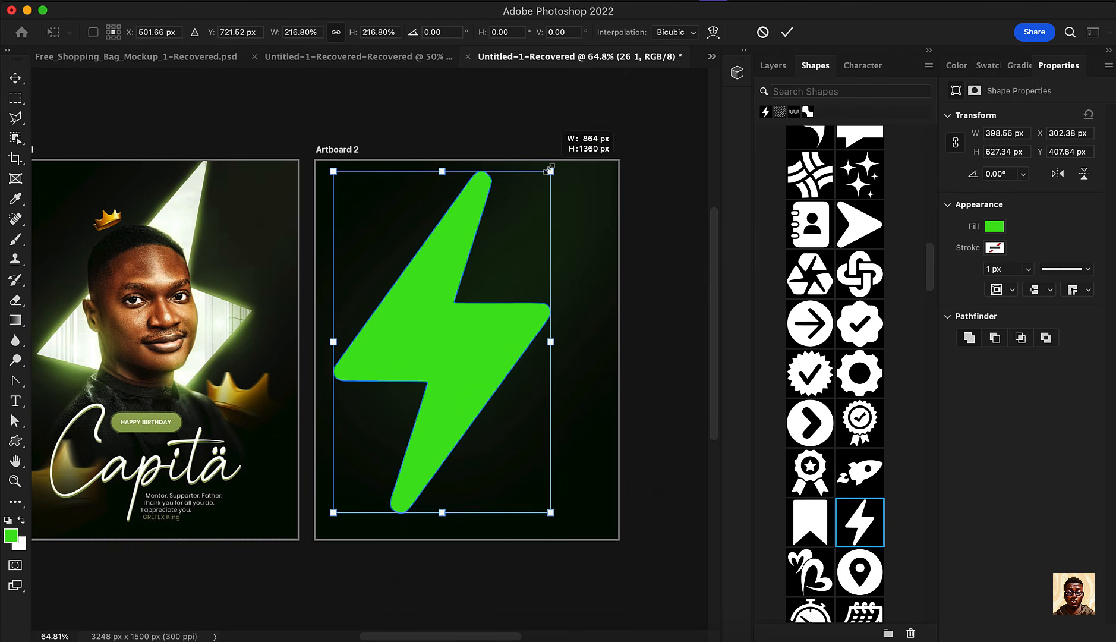
pyautogui.moveTo(517, 335)
pyautogui.mouseDown()
pyautogui.moveTo(519, 320)
pyautogui.moveTo(519, 338)
pyautogui.mouseUp()
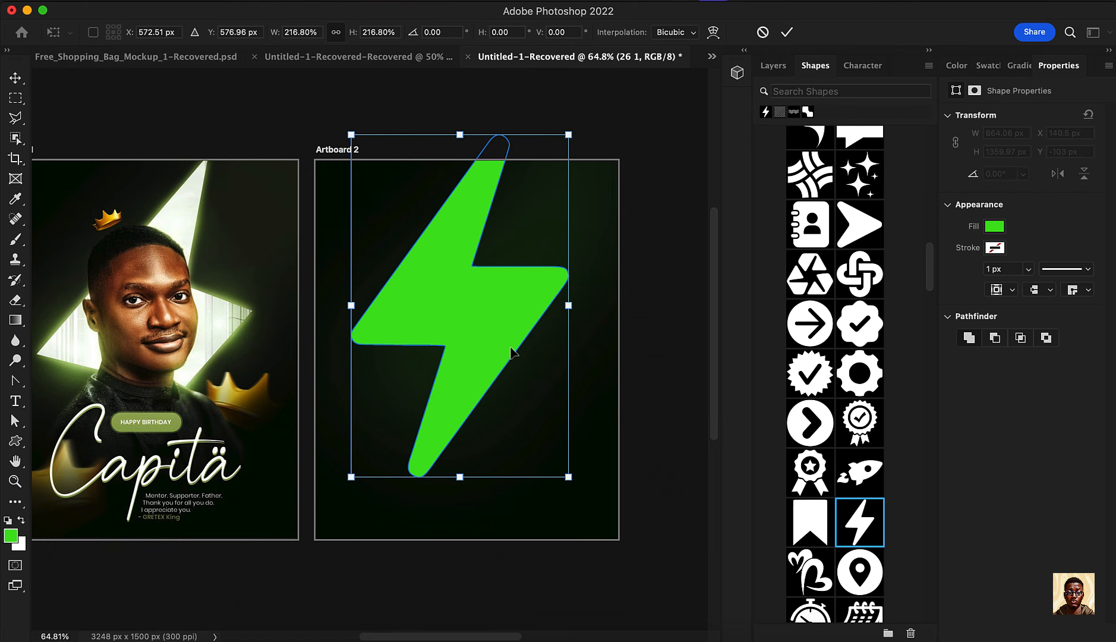
pyautogui.press('Return')
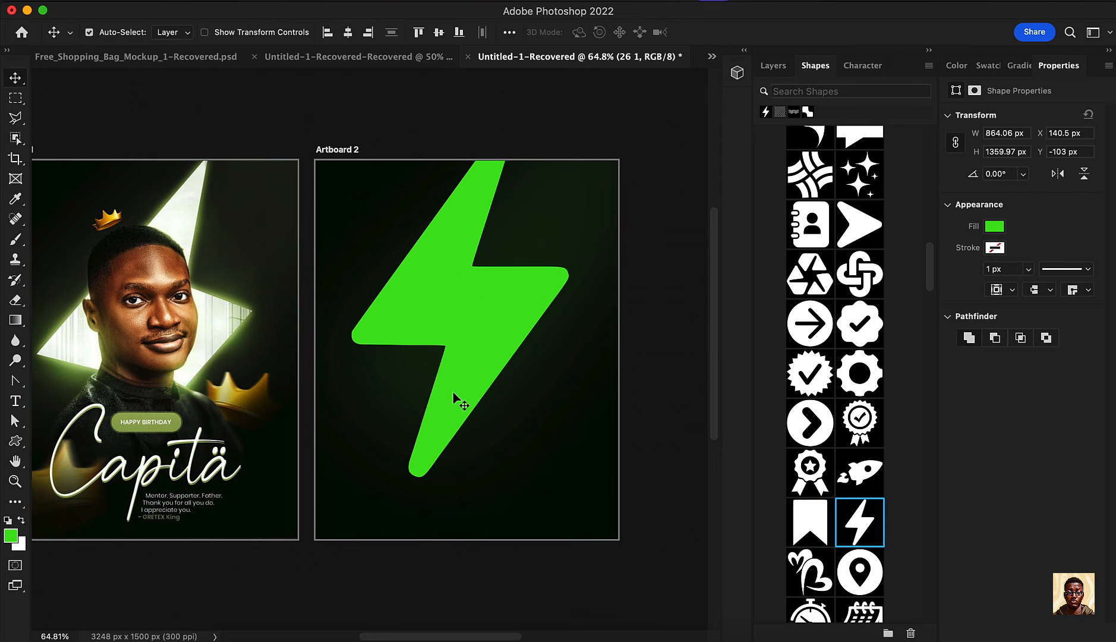
pyautogui.scroll(5, 849, 286)
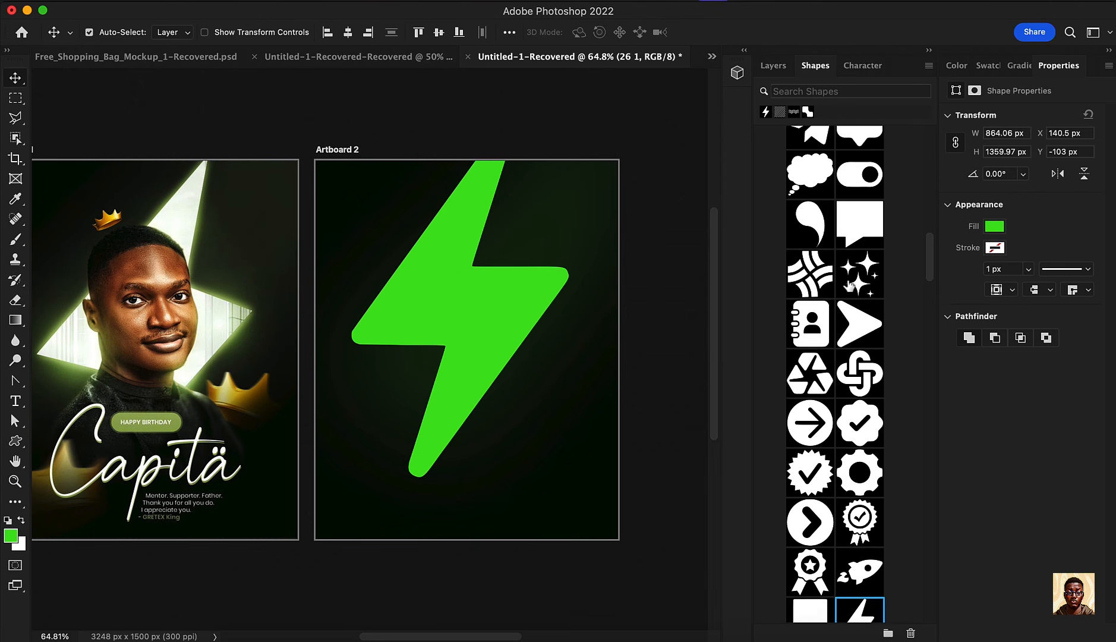
pyautogui.scroll(3, 849, 286)
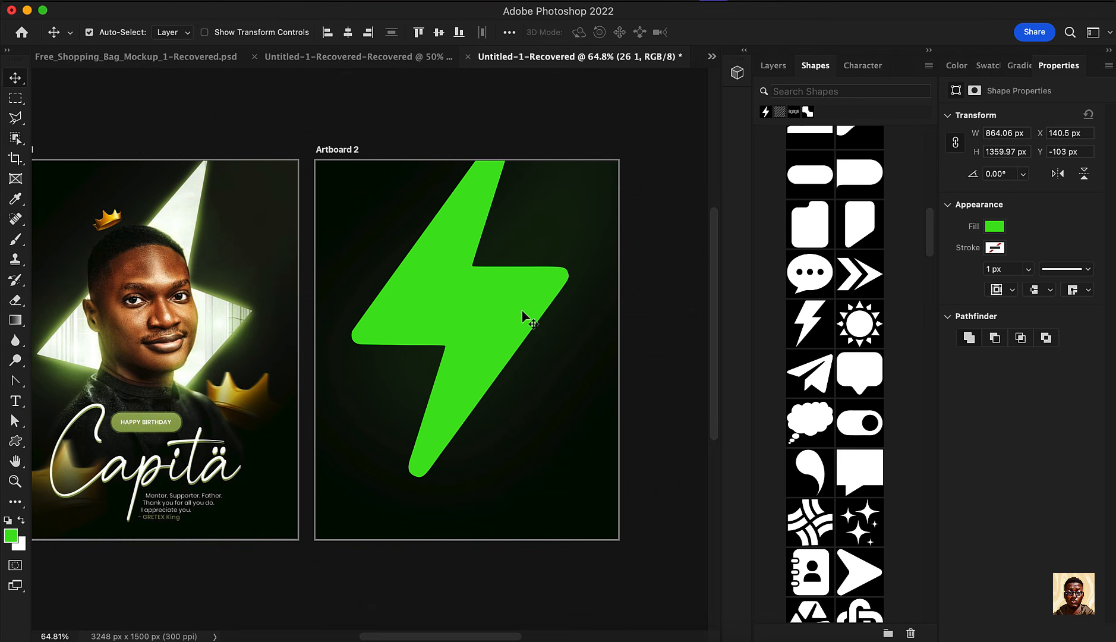
pyautogui.moveTo(480, 315)
pyautogui.mouseDown()
pyautogui.moveTo(489, 364)
pyautogui.moveTo(485, 333)
pyautogui.mouseUp()
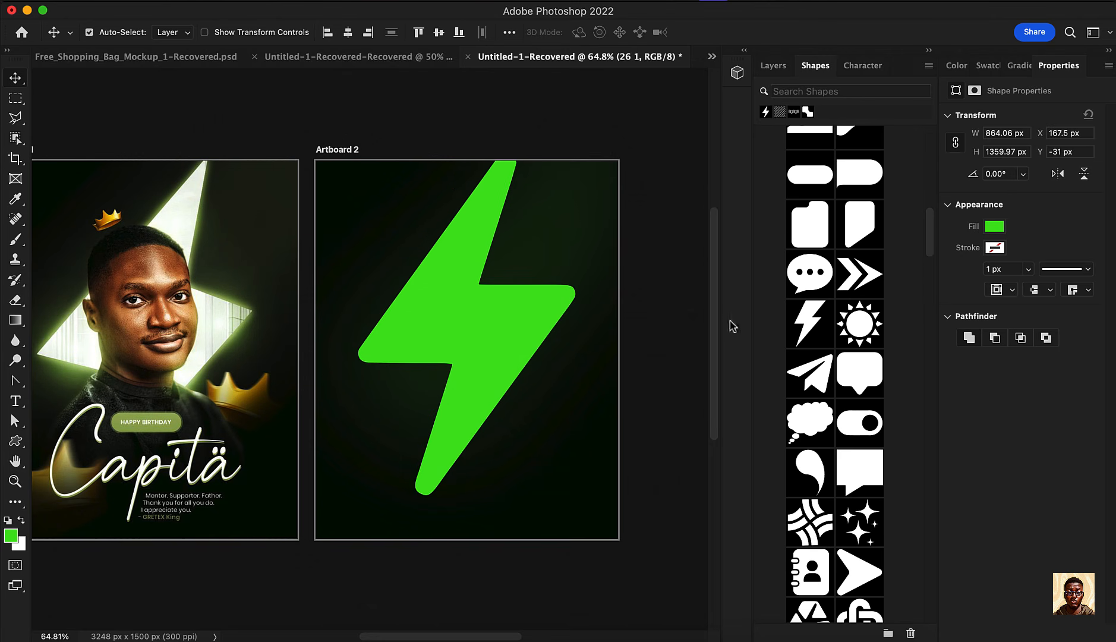
# Replace the rounded bolt with the sharp-cornered lightning bolt shape, extending slightly above Artboard 2's upper edge
pyautogui.moveTo(812, 322); pyautogui.dragTo(507, 362)
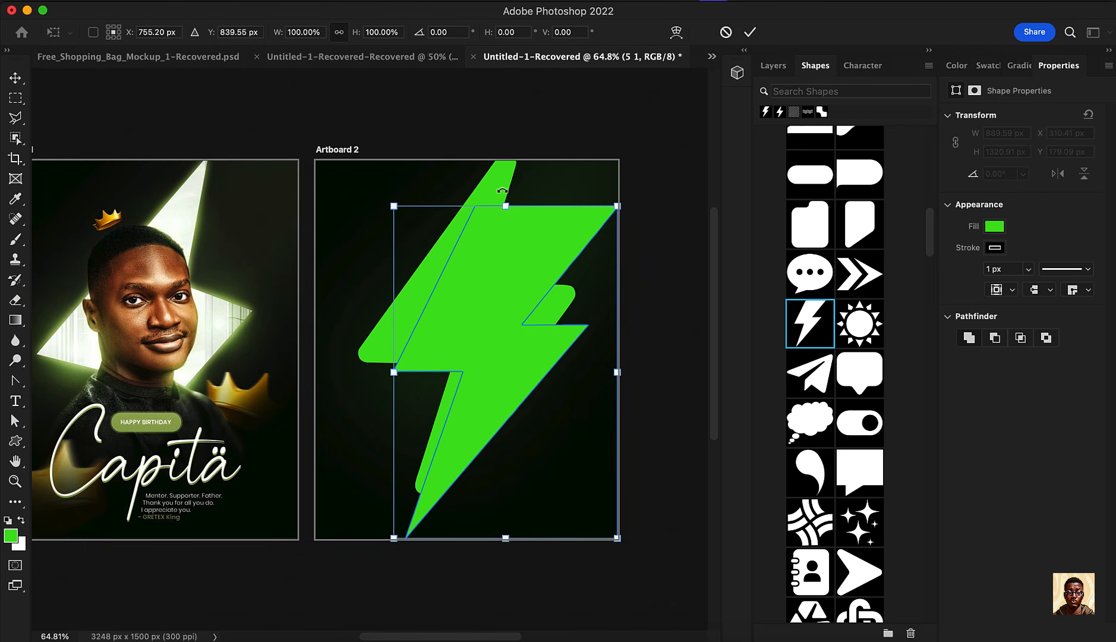
pyautogui.press('Return')
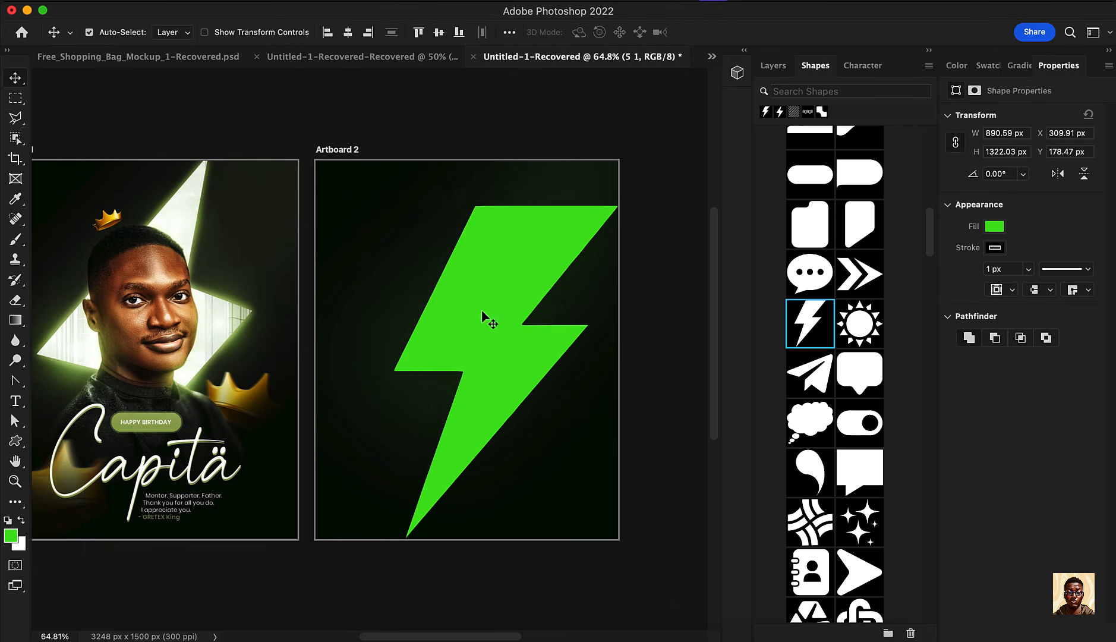
pyautogui.moveTo(483, 316); pyautogui.dragTo(455, 246)
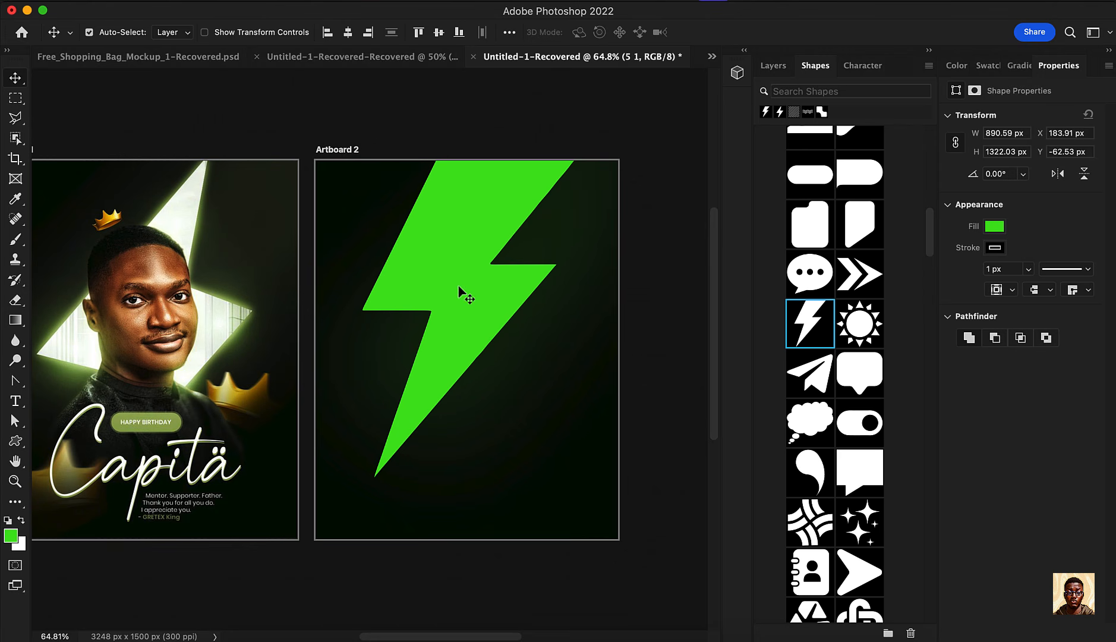
# Scale the sharp-cornered bolt proportionally to 118.19% and move it to about X 74 px, Y 0 px on Artboard 2
pyautogui.hotkey('ctrl', 't')
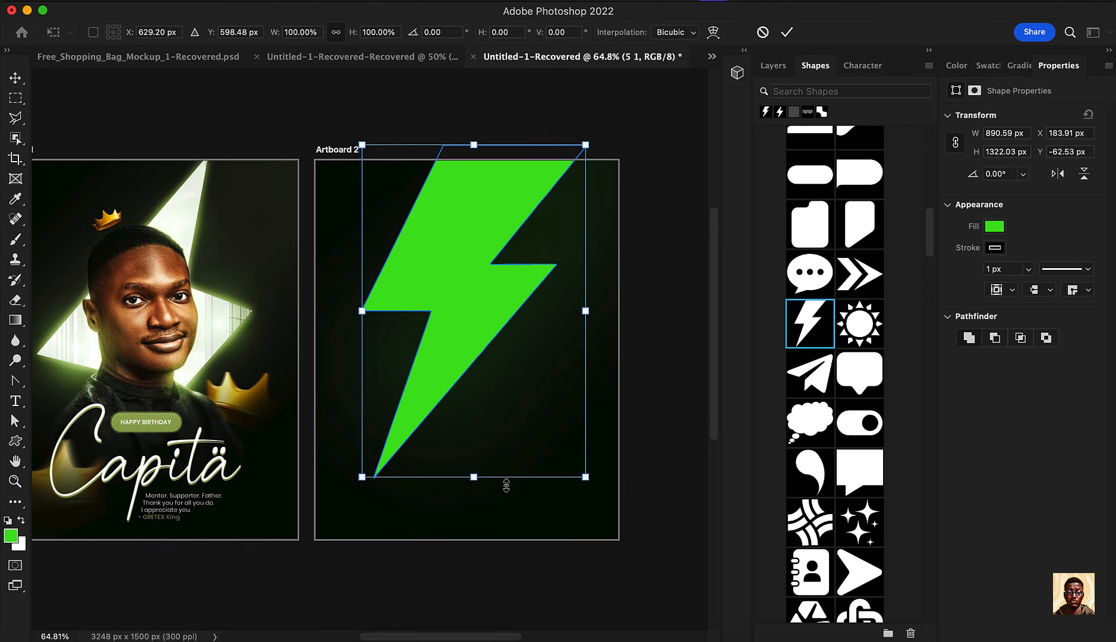
pyautogui.moveTo(469, 477); pyautogui.dragTo(489, 541)
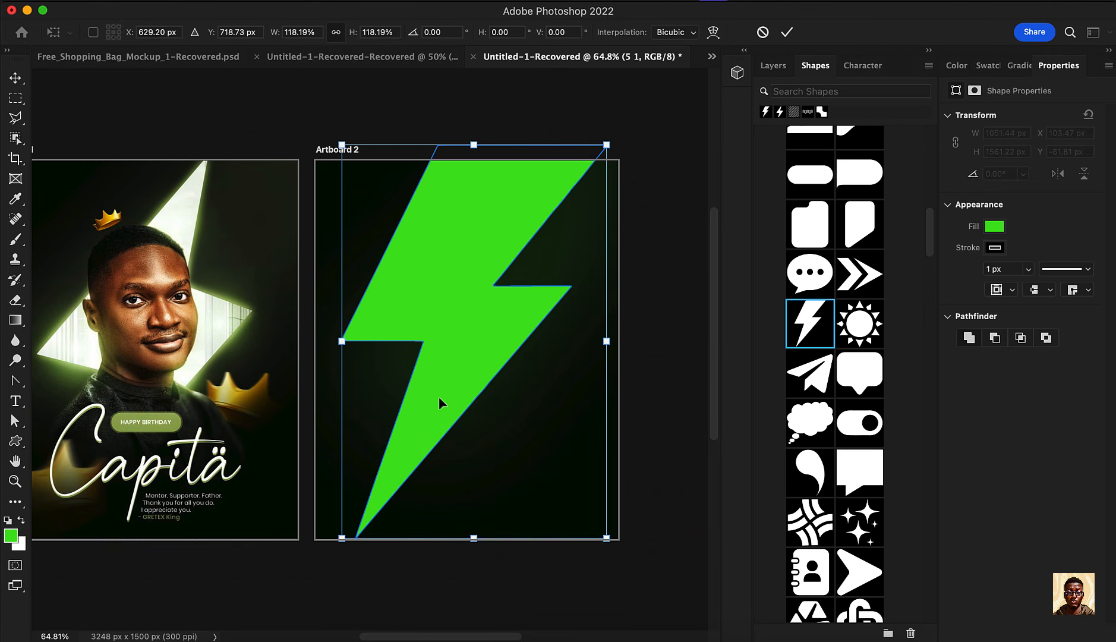
pyautogui.moveTo(439, 397)
pyautogui.mouseDown()
pyautogui.moveTo(441, 421)
pyautogui.moveTo(434, 412)
pyautogui.mouseUp()
pyautogui.press('Return')
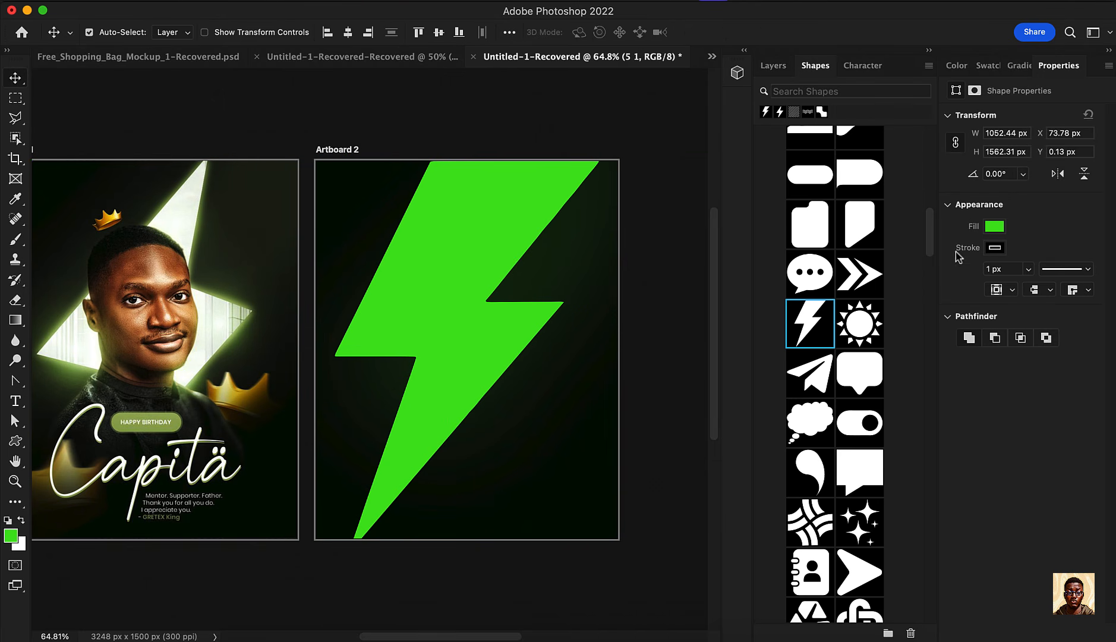
# Remove the sharp-cornered bolt's stroke and change its fill to white
pyautogui.click(995, 249)
pyautogui.click(905, 279)
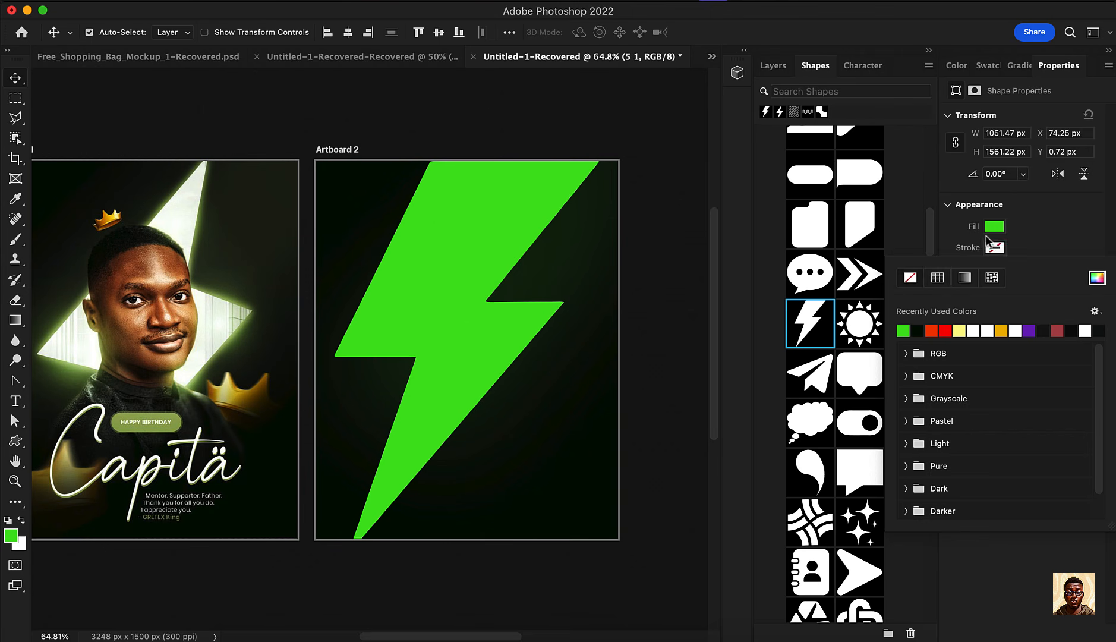
pyautogui.click(998, 231)
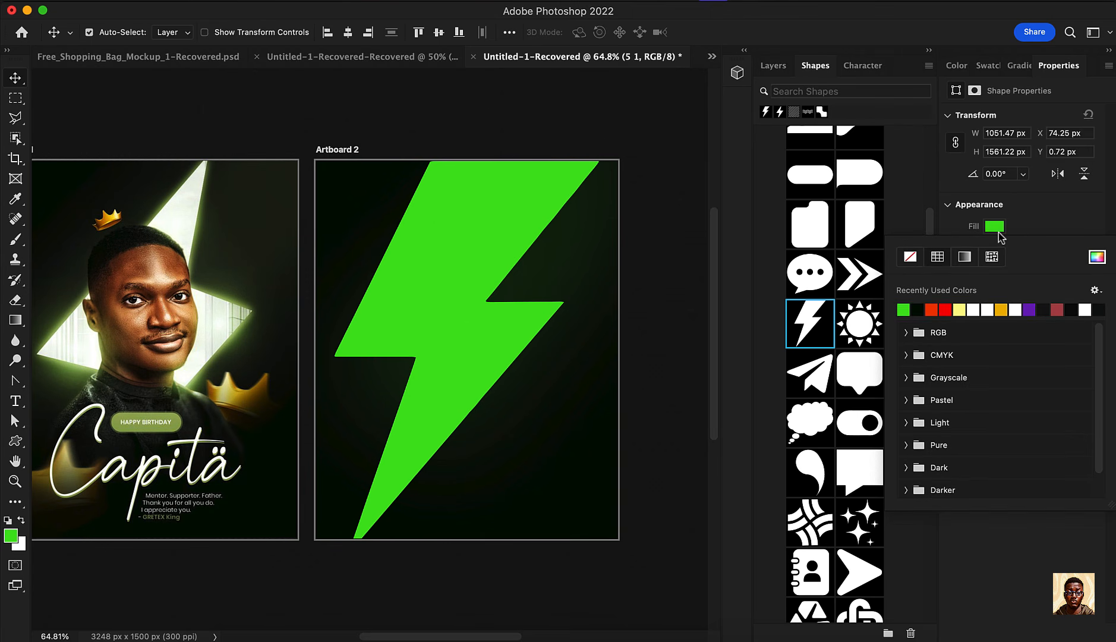
pyautogui.click(976, 310)
pyautogui.click(9, 67)
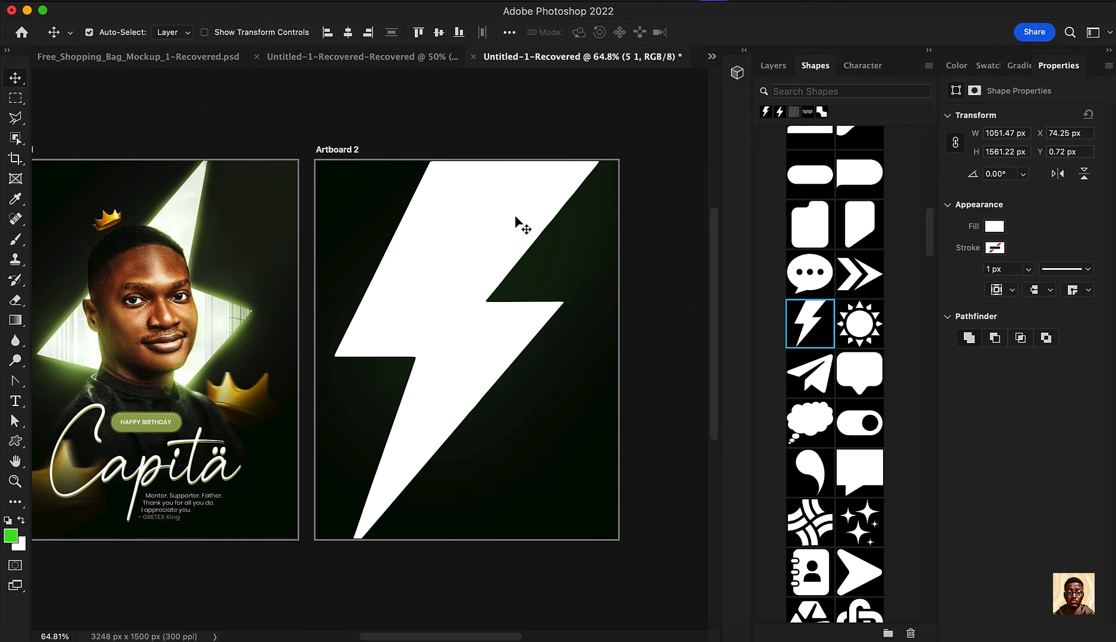
# Move the white bolt up to about Y -61 px and collapse the SOCIAL MEDIA shape group
pyautogui.moveTo(498, 207); pyautogui.dragTo(500, 191)
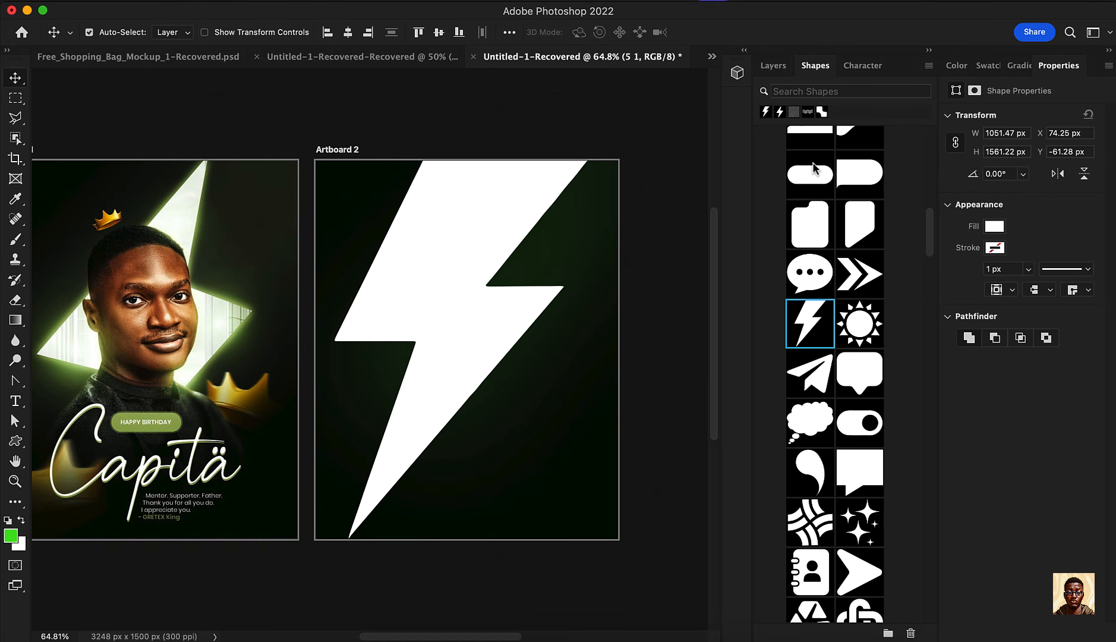
pyautogui.scroll(10, 814, 168)
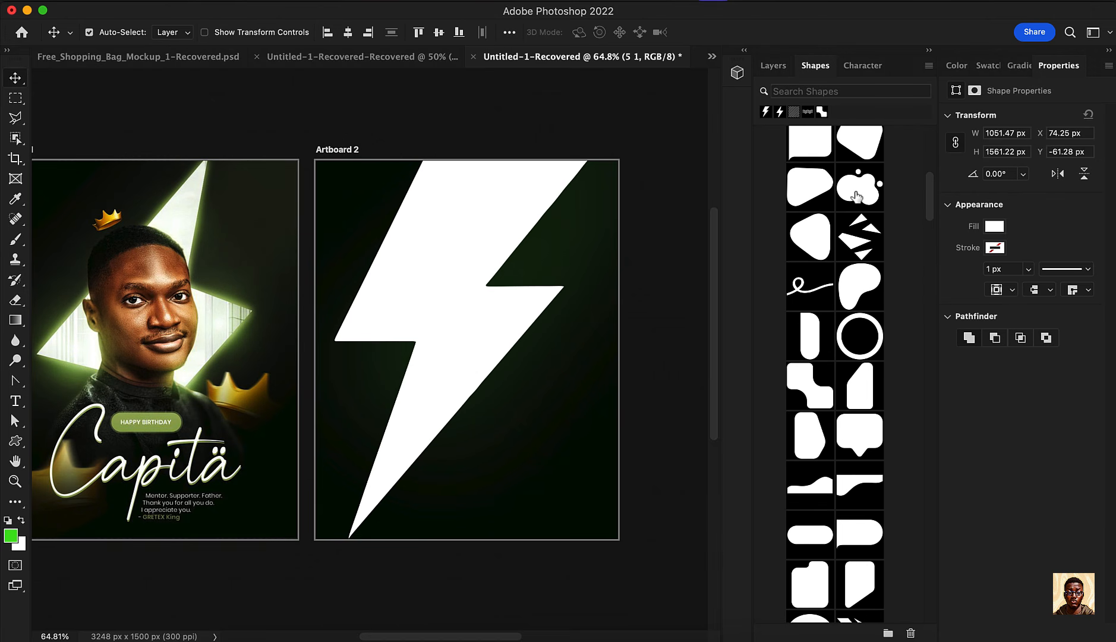
pyautogui.scroll(5, 857, 196)
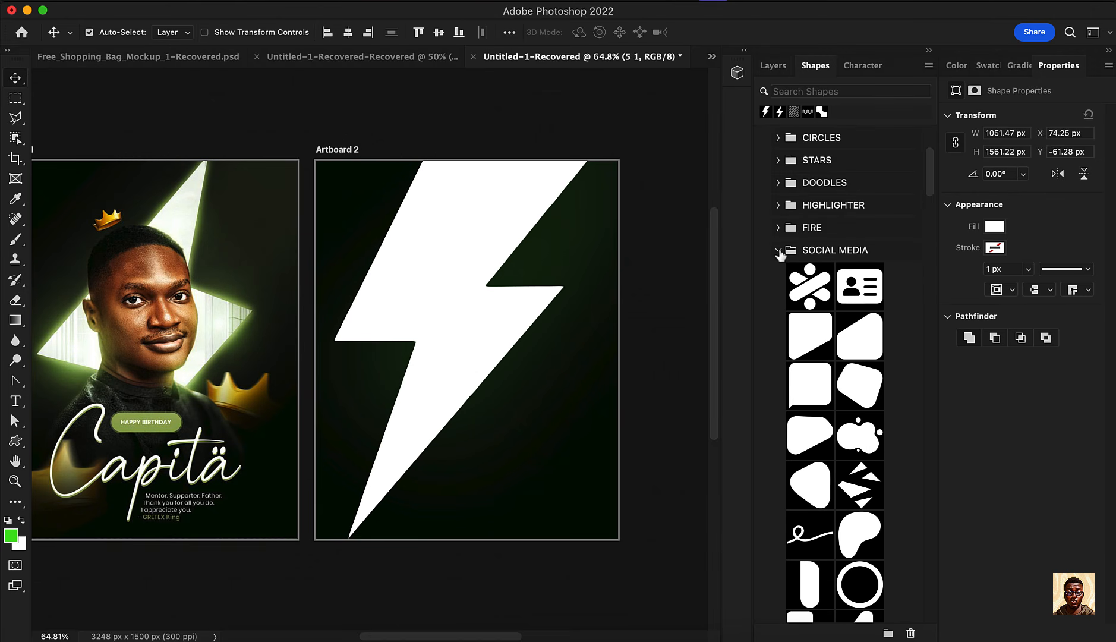
pyautogui.click(778, 251)
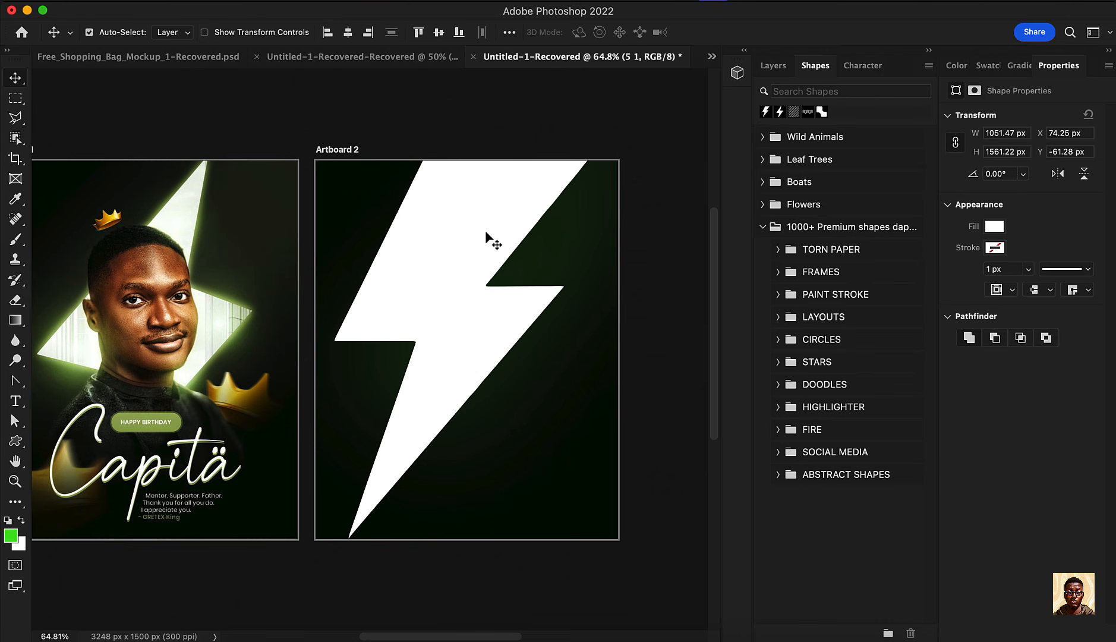
# Display the layer list and shift the white bolt sideways to about X 103 px on Artboard 2
pyautogui.scroll(-1, 530, 239)
pyautogui.scroll(-2, 530, 238)
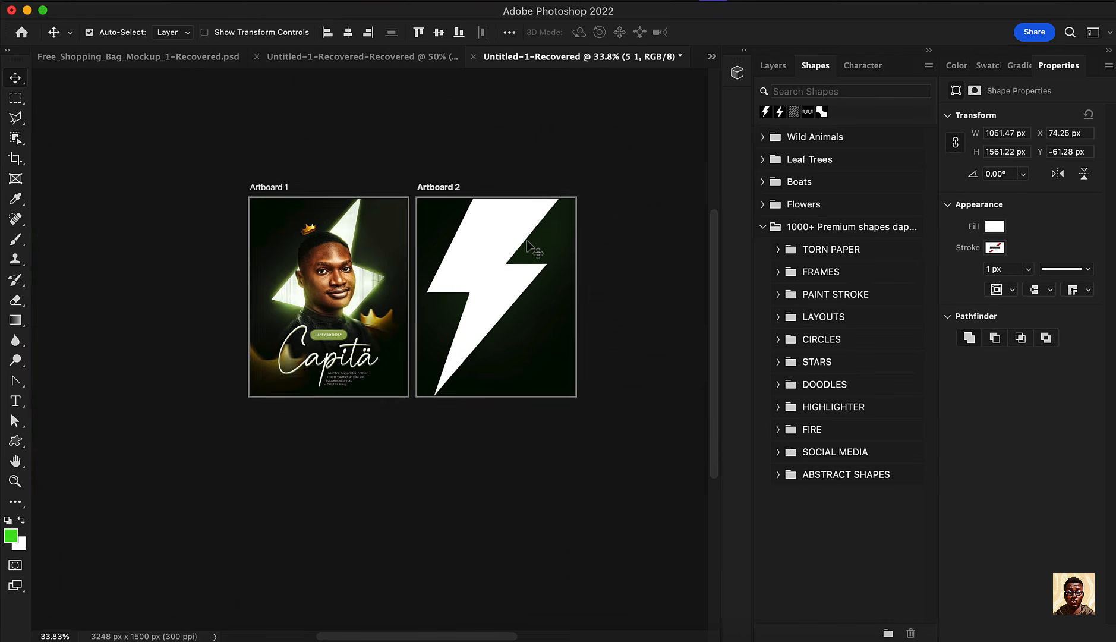
pyautogui.scroll(6, 481, 249)
pyautogui.scroll(-4, 507, 252)
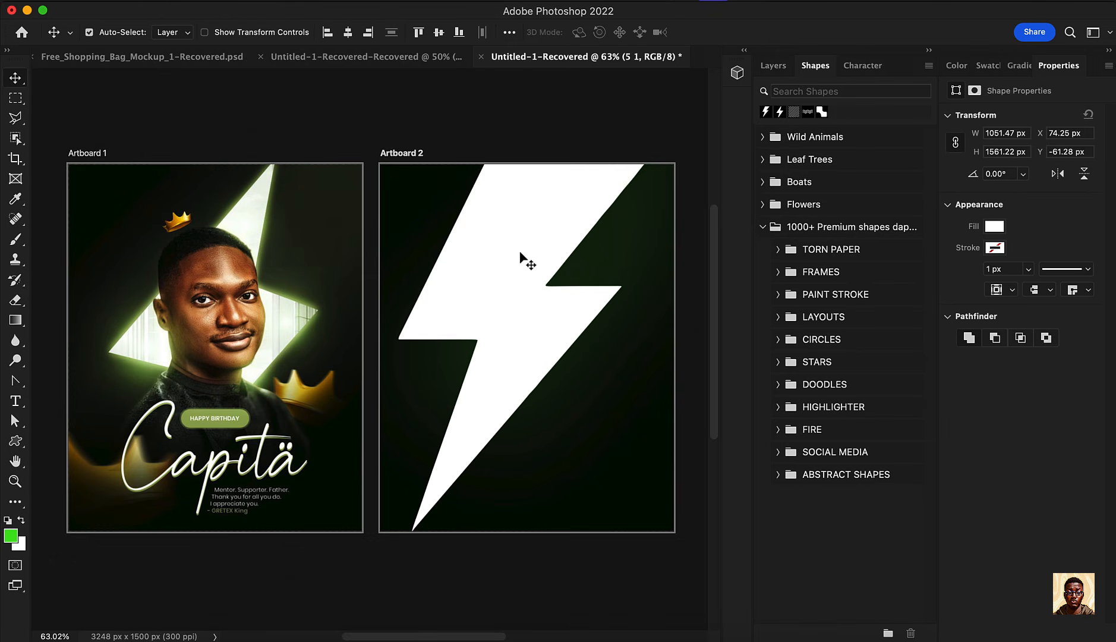
pyautogui.click(772, 65)
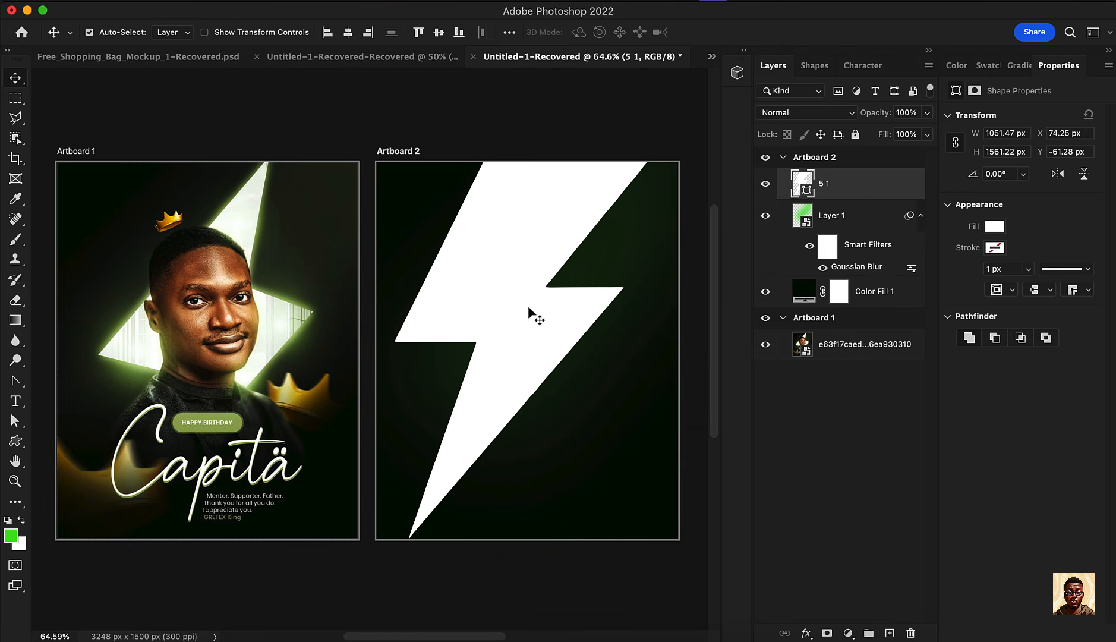
pyautogui.moveTo(528, 315); pyautogui.dragTo(536, 315)
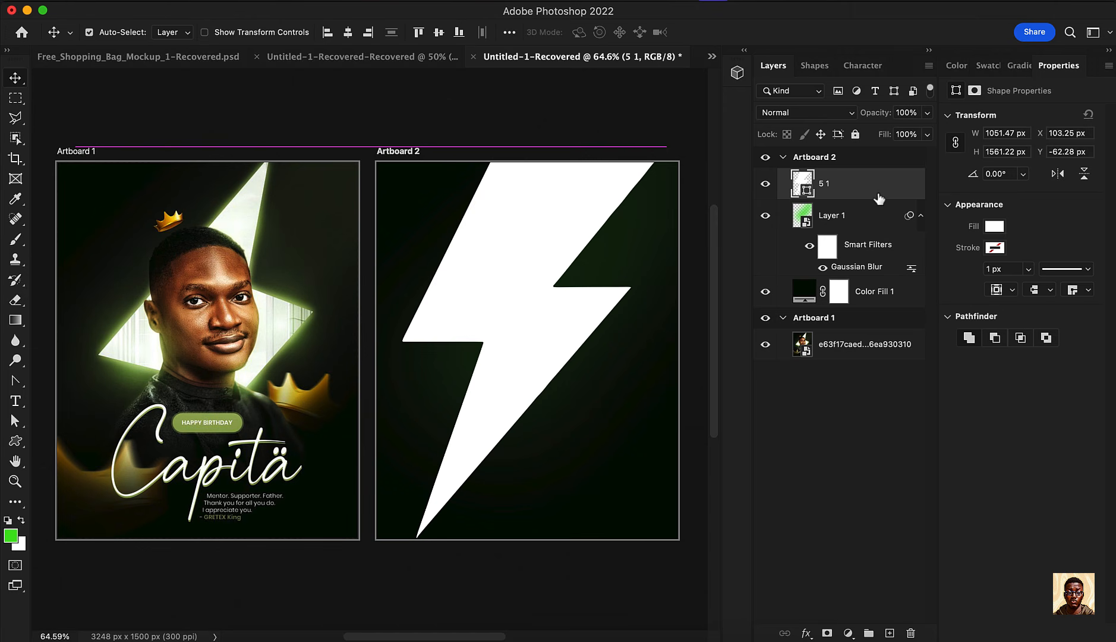
# Duplicate the bolt layer beneath the original and fill the copy with the green foreground colour #36e43a
pyautogui.press('super+j')
pyautogui.moveTo(877, 189); pyautogui.dragTo(880, 249)
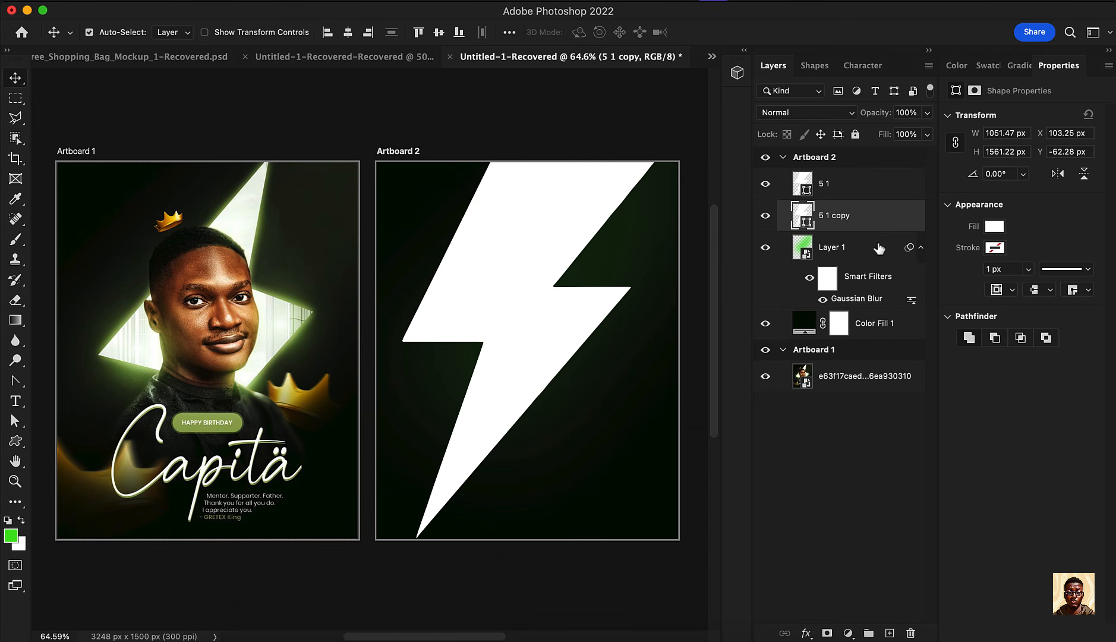
pyautogui.doubleClick(806, 220)
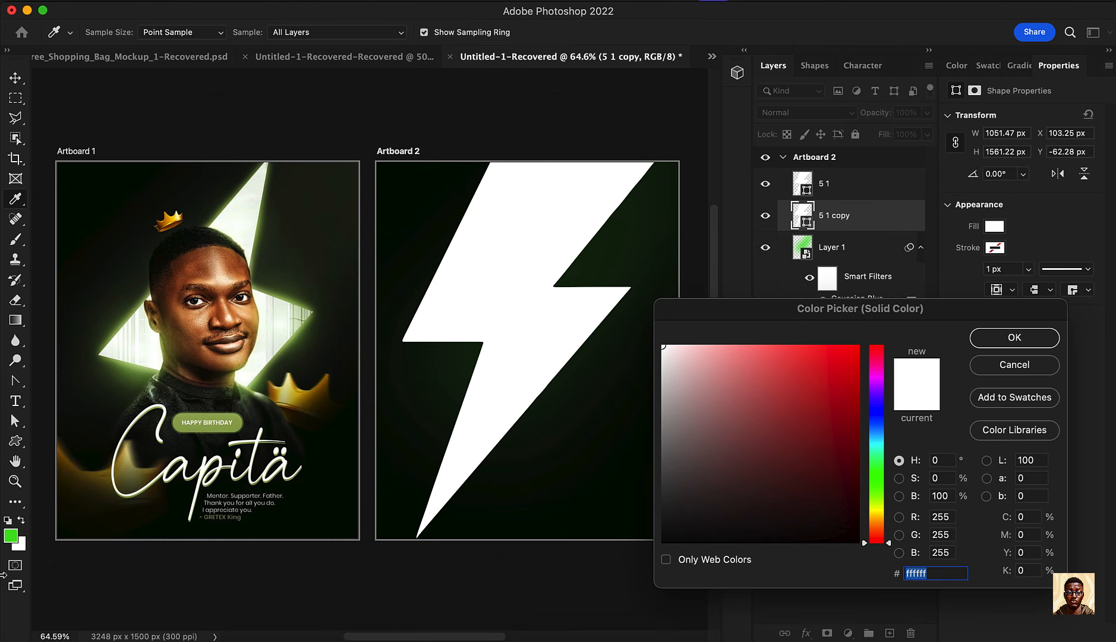
pyautogui.click(17, 535)
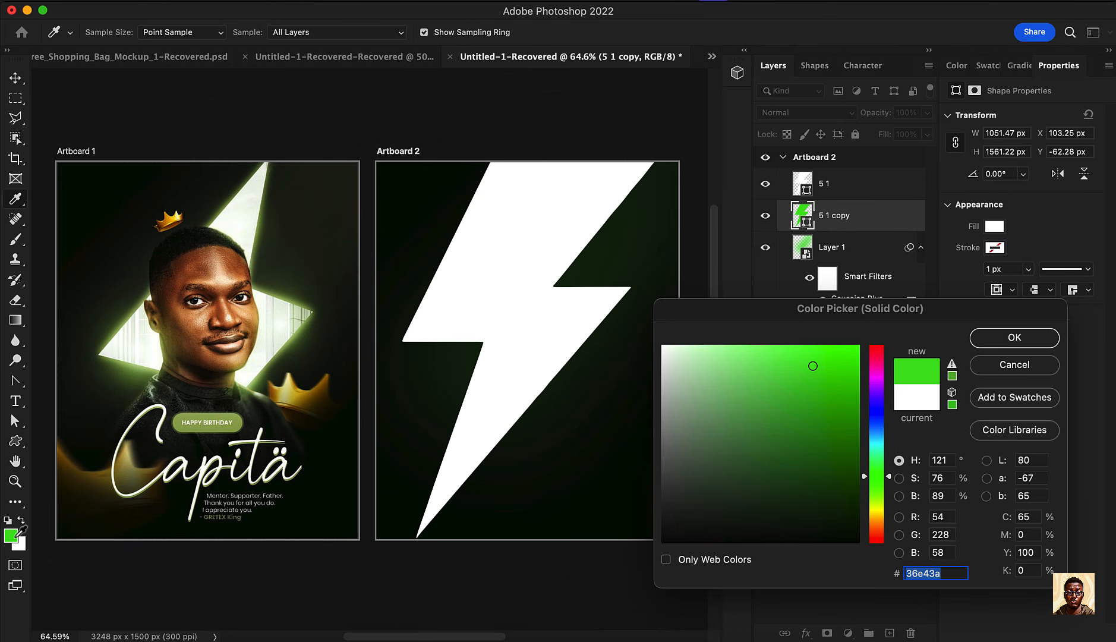
pyautogui.click(1015, 338)
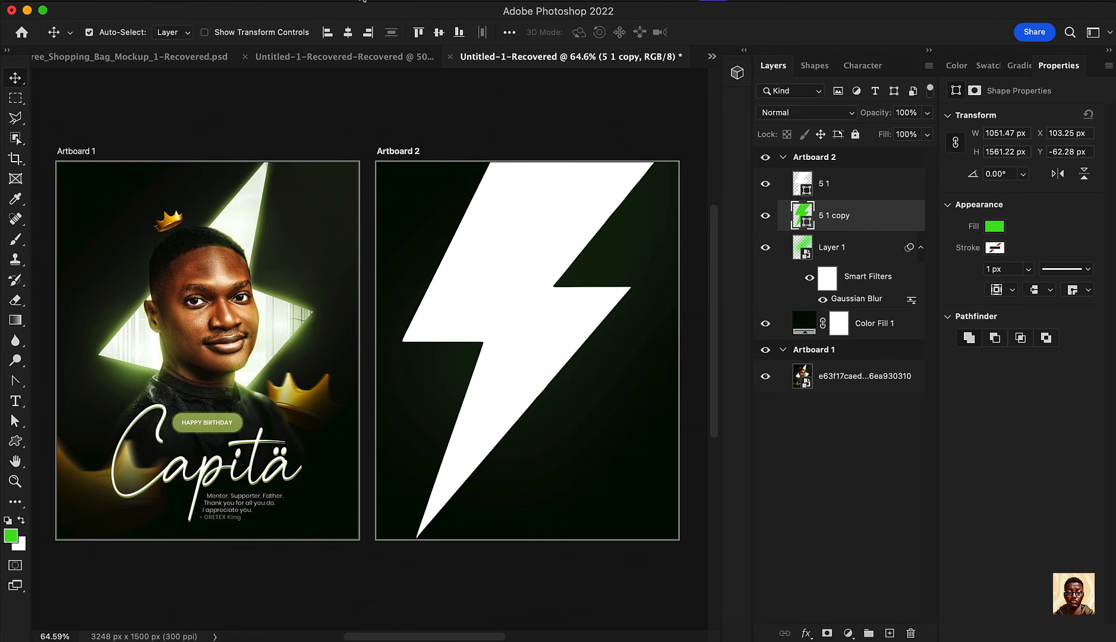
# Convert the green bolt copy to a smart object and apply a Gaussian Blur with a radius of about 39 pixels
pyautogui.click(363, 1)
pyautogui.moveTo(398, 207)
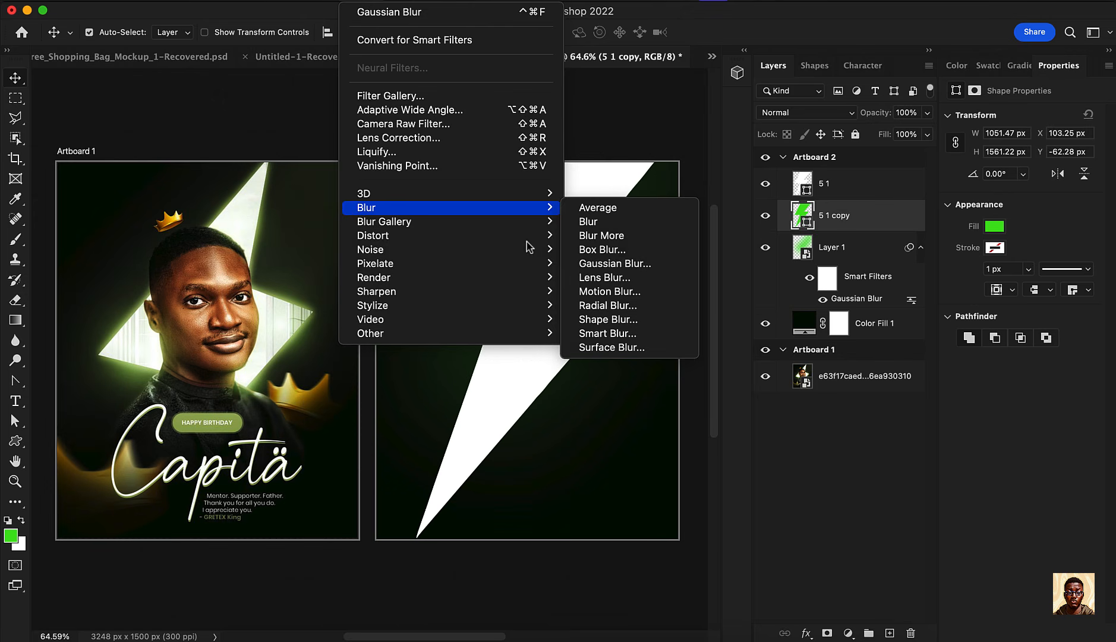
pyautogui.click(613, 265)
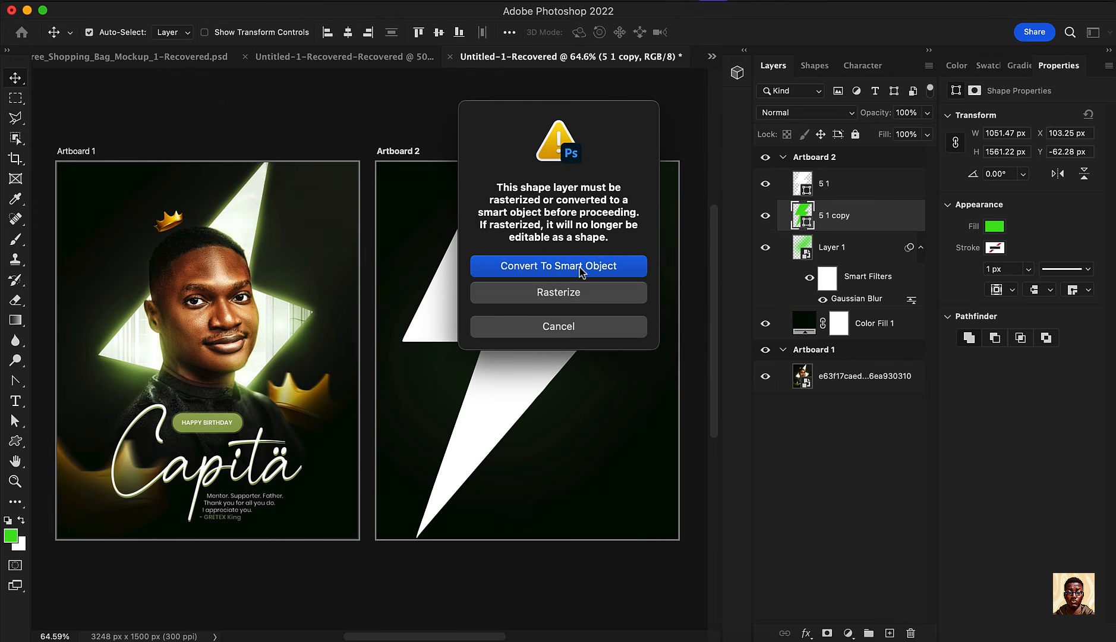
pyautogui.click(581, 266)
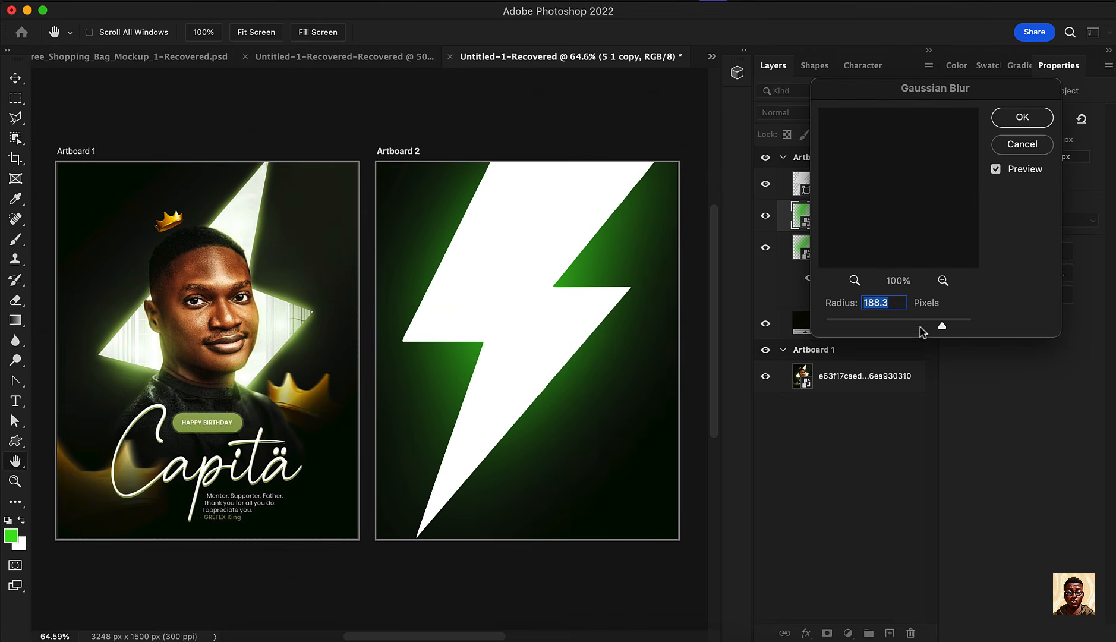
pyautogui.moveTo(922, 331); pyautogui.dragTo(899, 323)
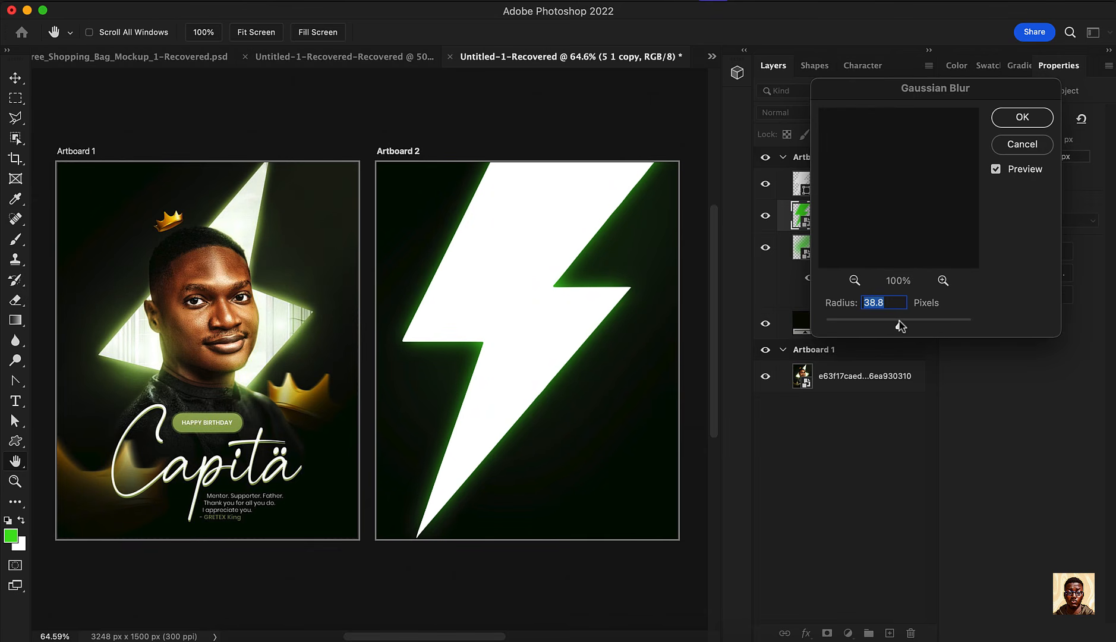
pyautogui.moveTo(900, 324); pyautogui.dragTo(902, 325)
pyautogui.click(1033, 122)
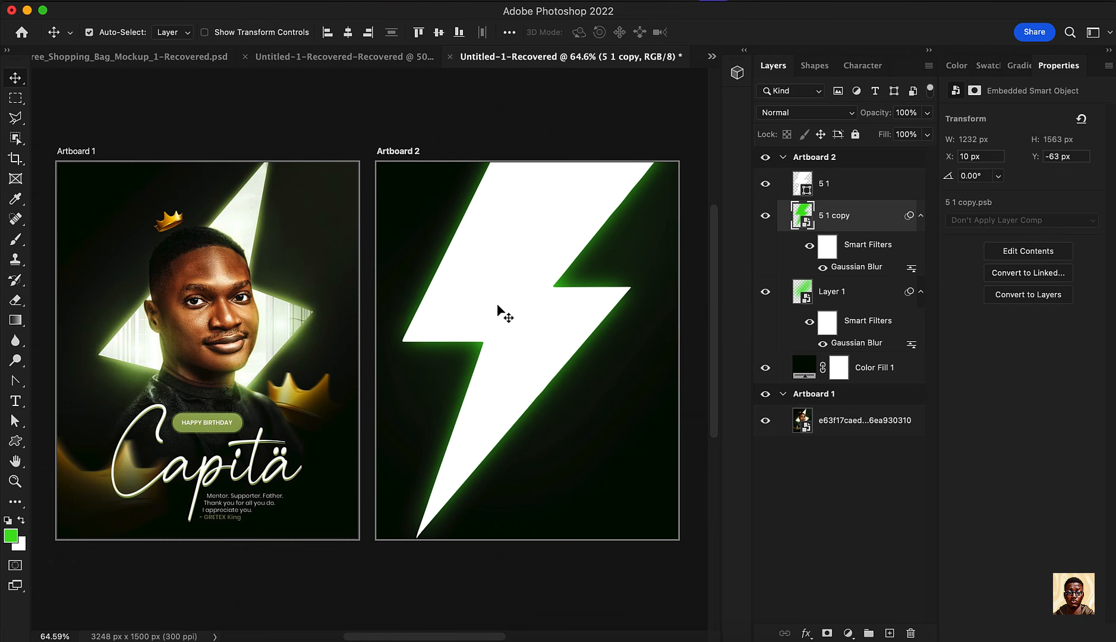
# Place the office photo 2b952….webp from the TUTORIAL folder in Downloads onto Artboard 2, directly above the white bolt layer
pyautogui.click(833, 190)
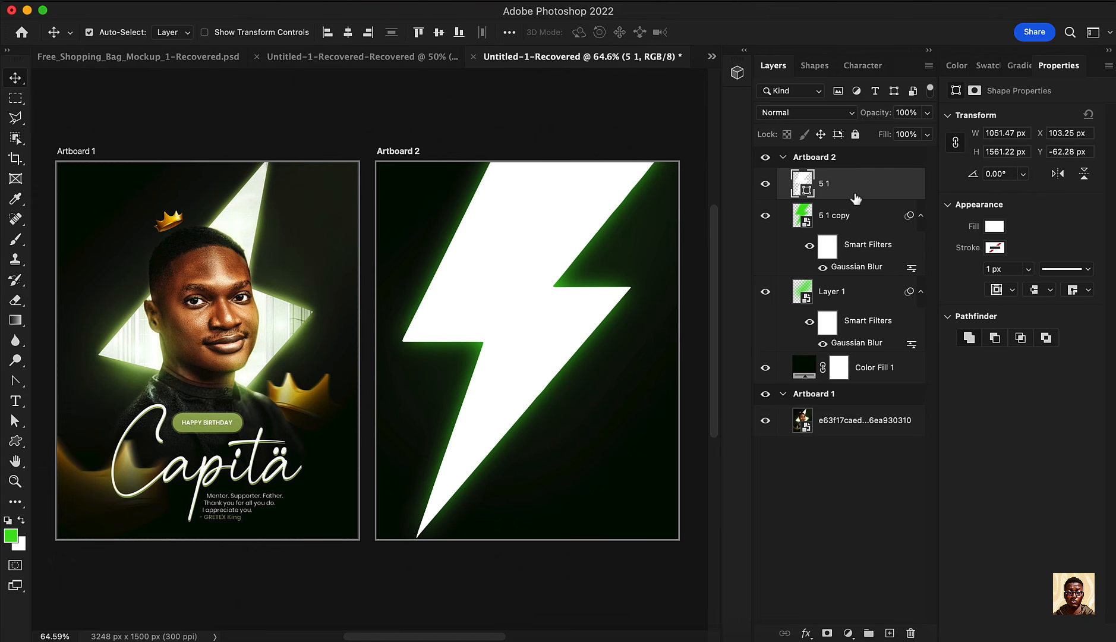
pyautogui.click(207, 641)
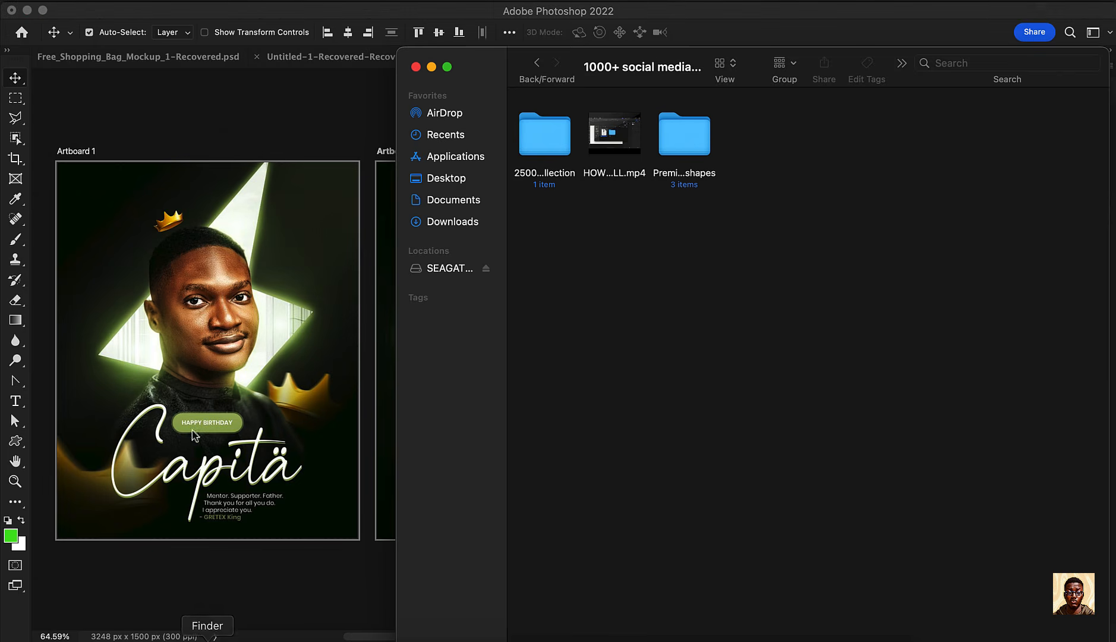
pyautogui.click(475, 223)
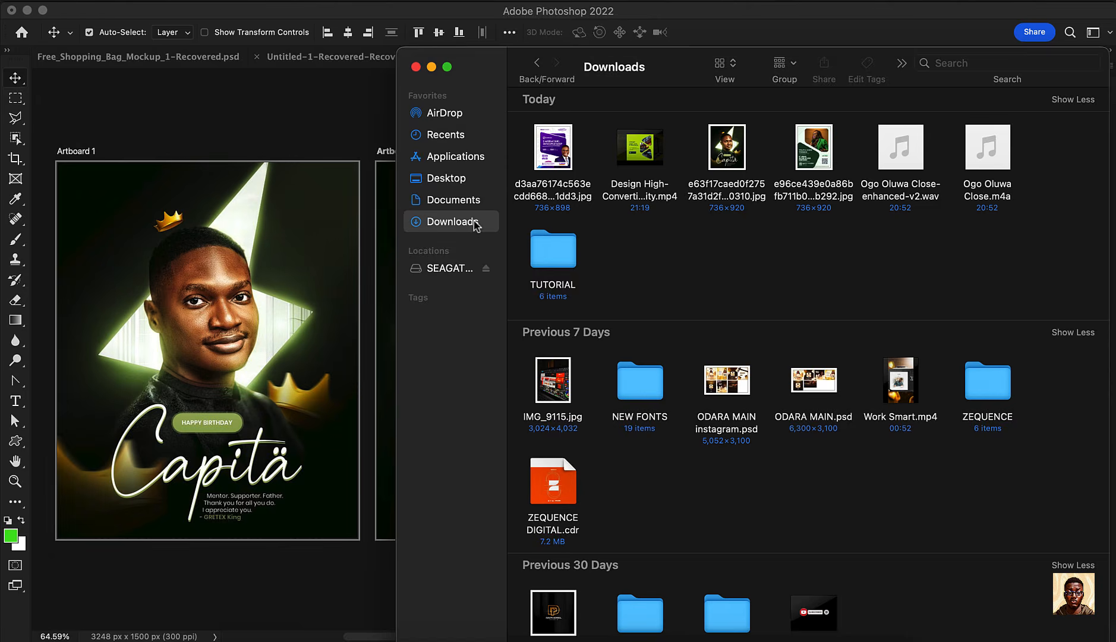
pyautogui.doubleClick(553, 255)
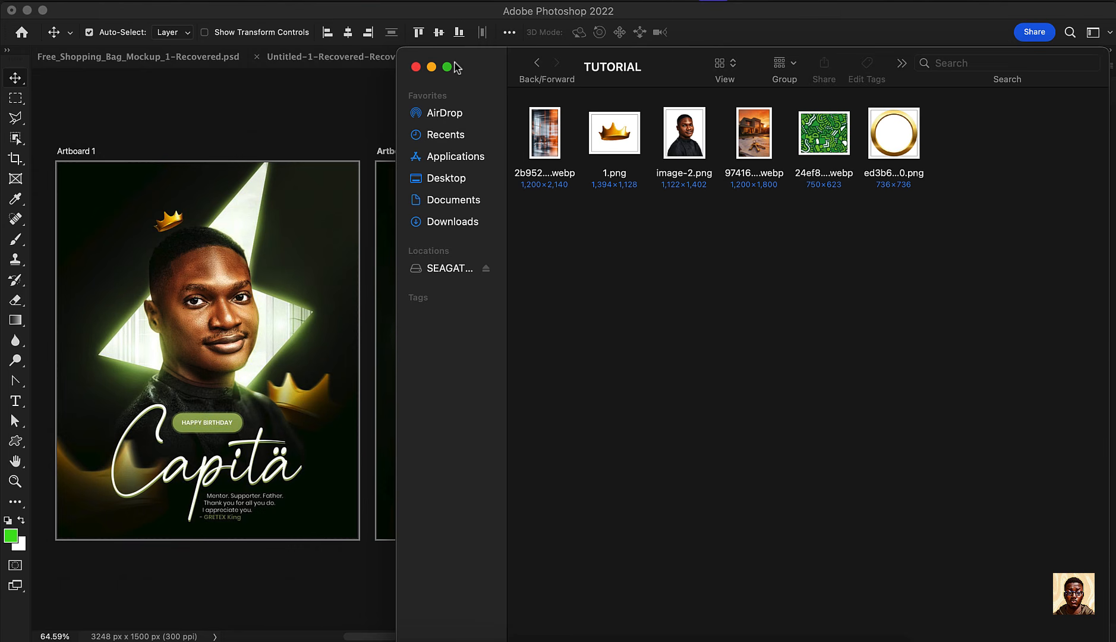
pyautogui.moveTo(456, 67); pyautogui.dragTo(792, 65)
pyautogui.moveTo(870, 143); pyautogui.dragTo(519, 317)
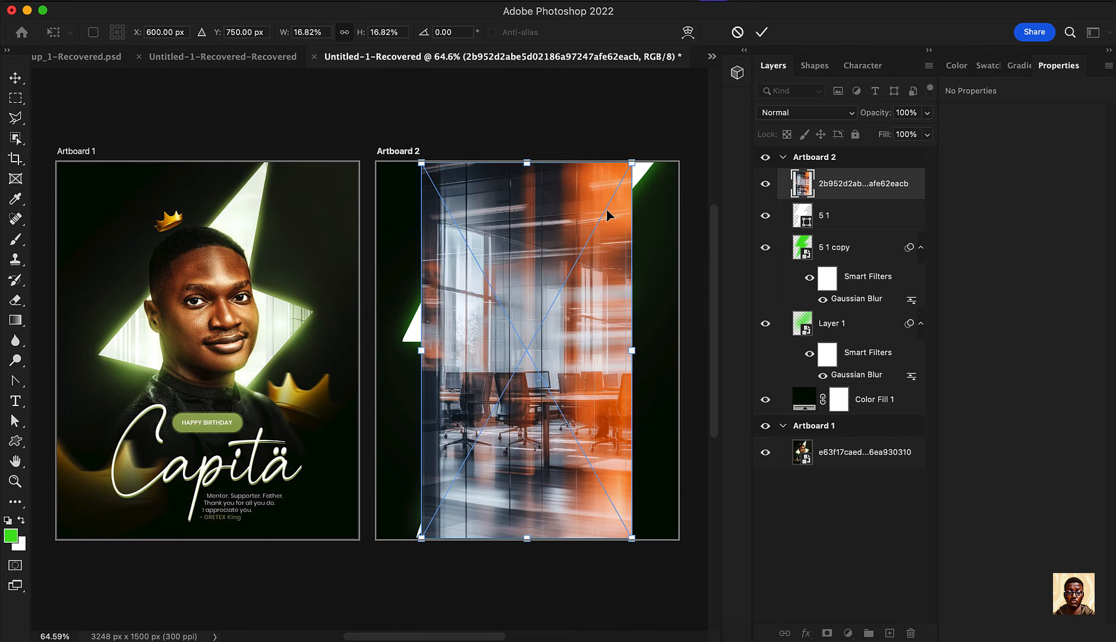
pyautogui.press('Return')
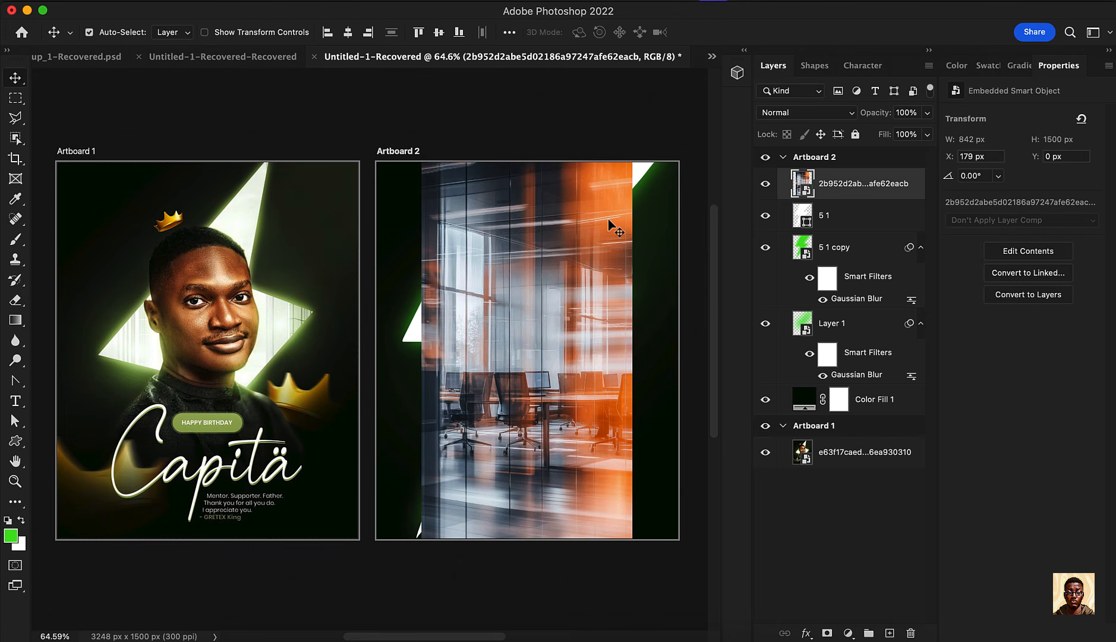
# Compare the artboard with the office photo hidden and shown, and clip the photo to the white bolt
pyautogui.click(859, 220)
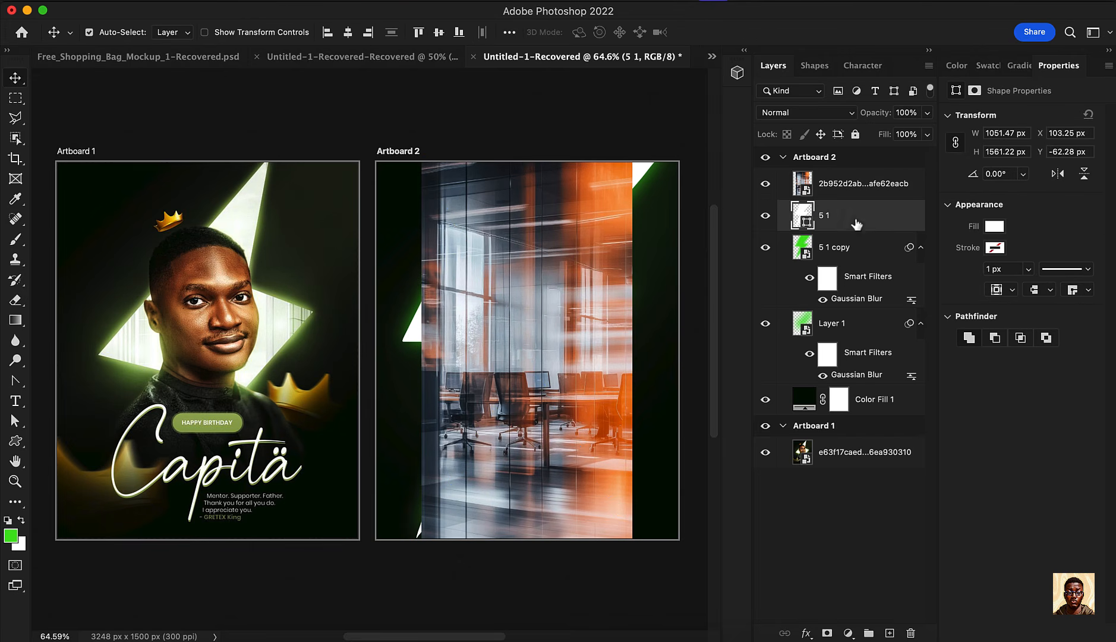
pyautogui.click(765, 184)
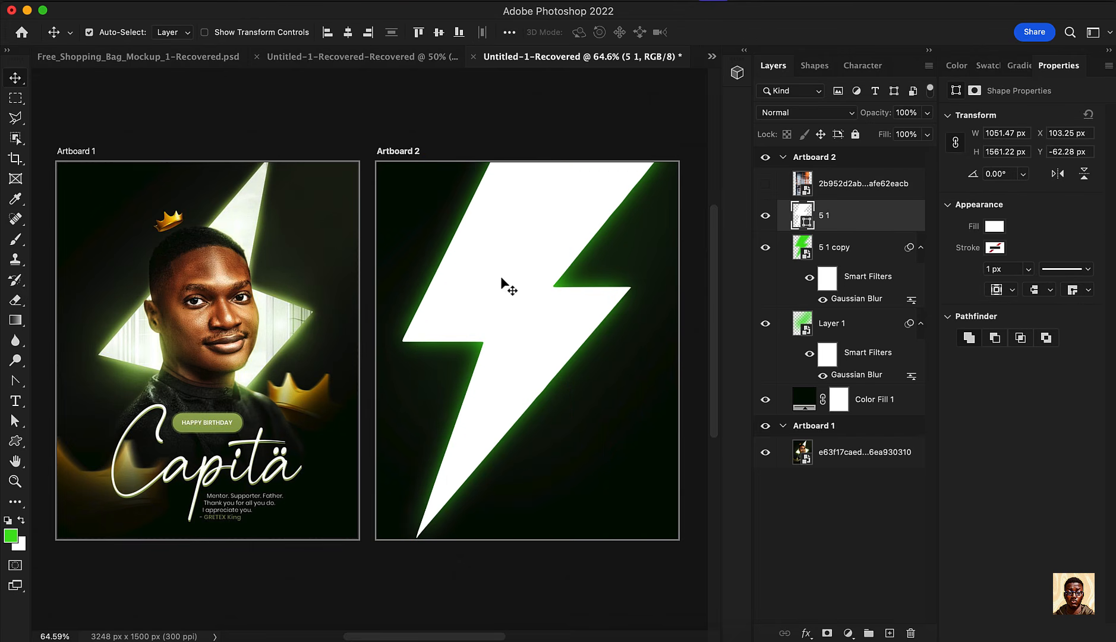
pyautogui.click(766, 184)
pyautogui.click(888, 188)
pyautogui.rightClick(888, 186)
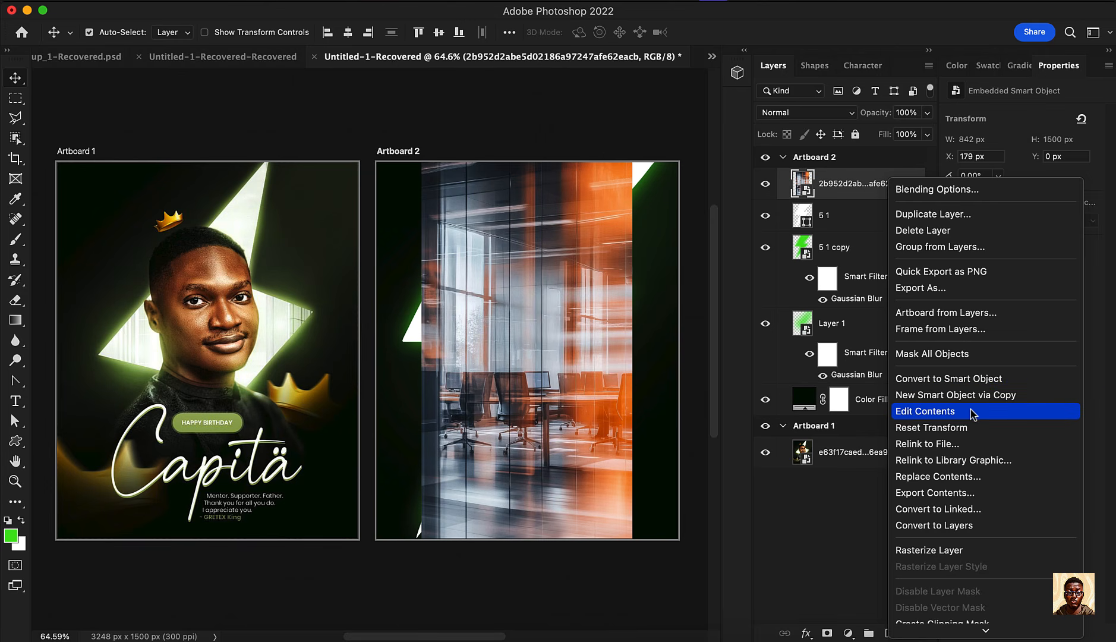
pyautogui.click(853, 182)
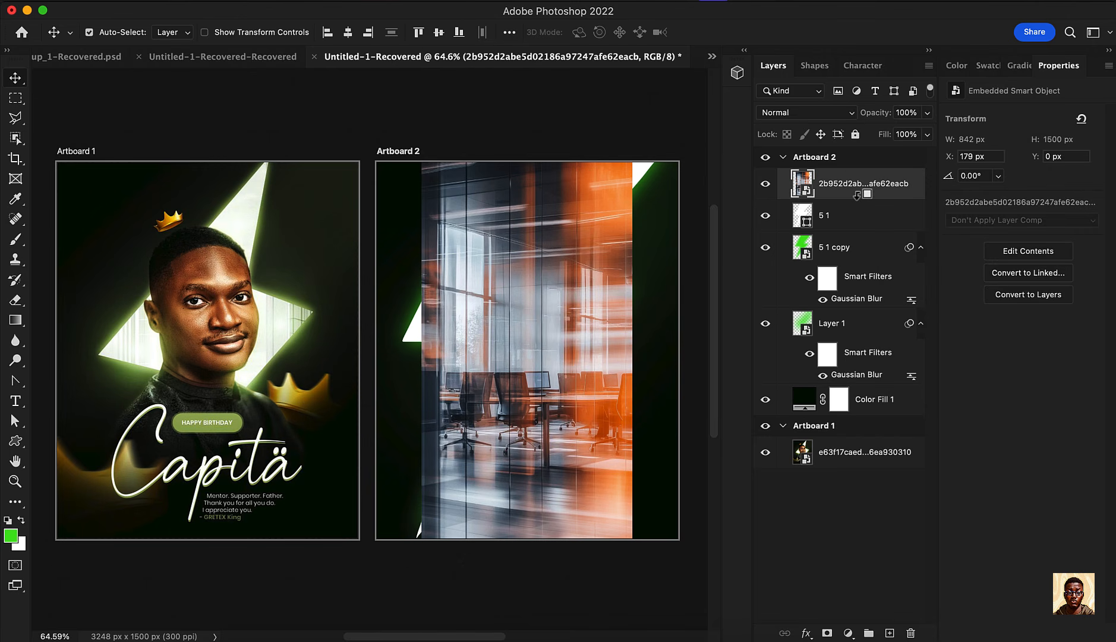
pyautogui.keyDown('alt'); pyautogui.click(856, 205); pyautogui.keyUp('alt')
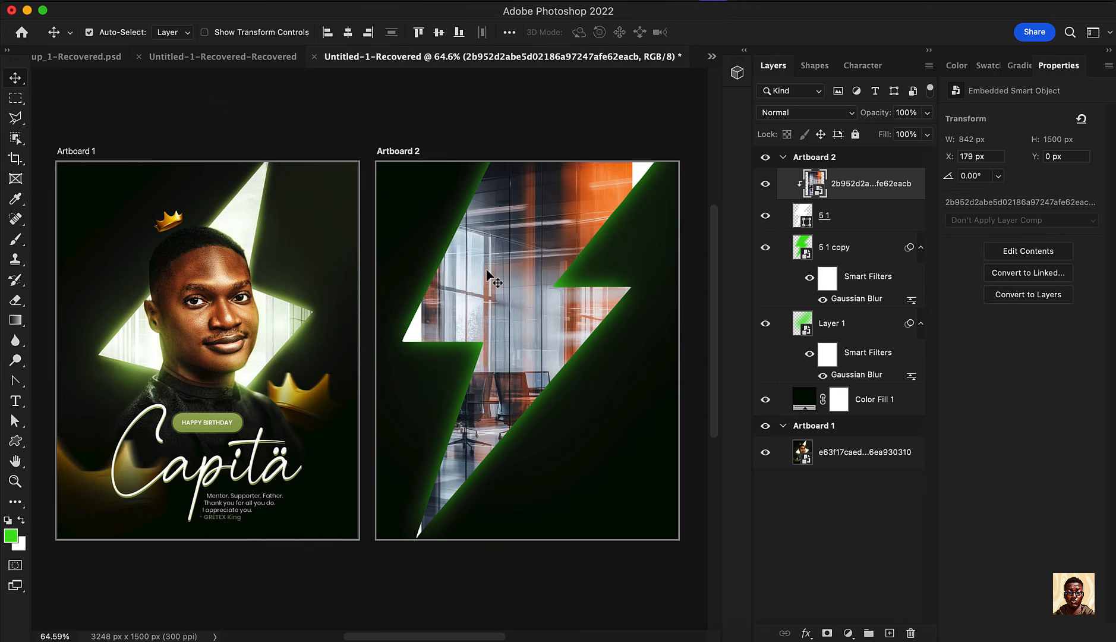
# Enlarge the clipped office photo to about 1036 × 1848 px so it covers the whole bolt
pyautogui.press('super+t')
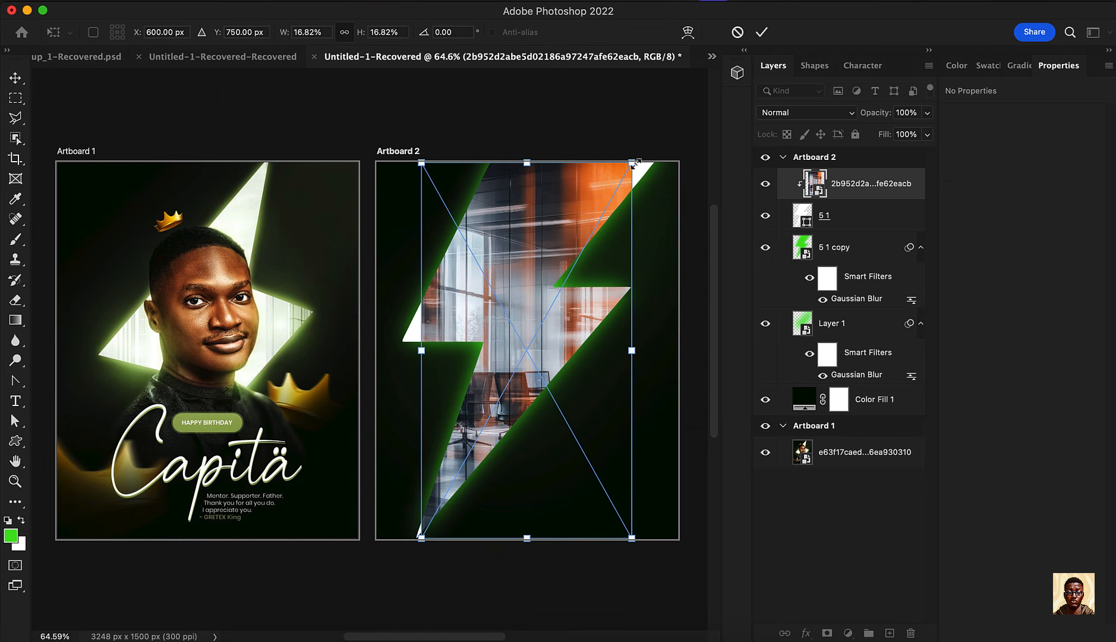
pyautogui.moveTo(634, 164); pyautogui.dragTo(671, 130)
pyautogui.moveTo(591, 277); pyautogui.dragTo(592, 278)
pyautogui.press('Return')
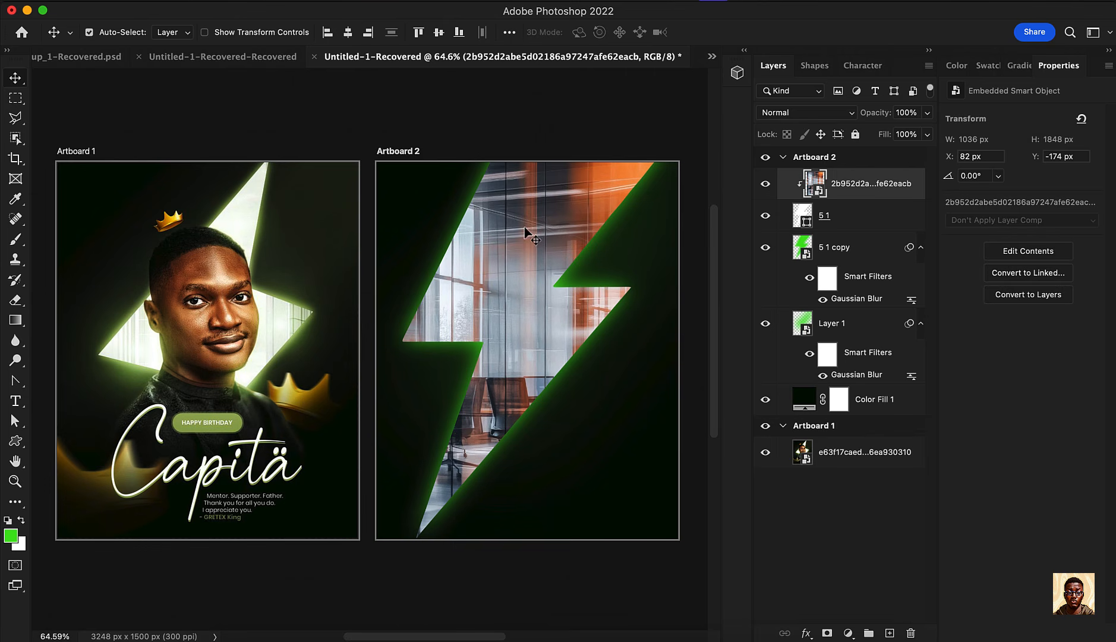
# Add a Hue/Saturation adjustment above the office photo and clip it to the layers below
pyautogui.click(848, 634)
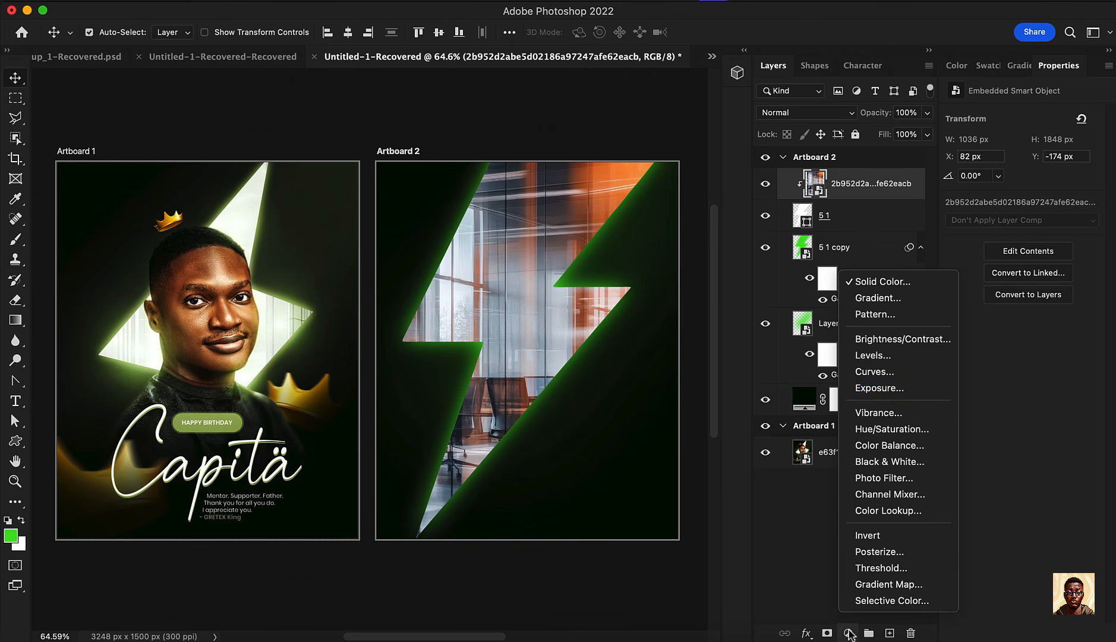
pyautogui.click(899, 437)
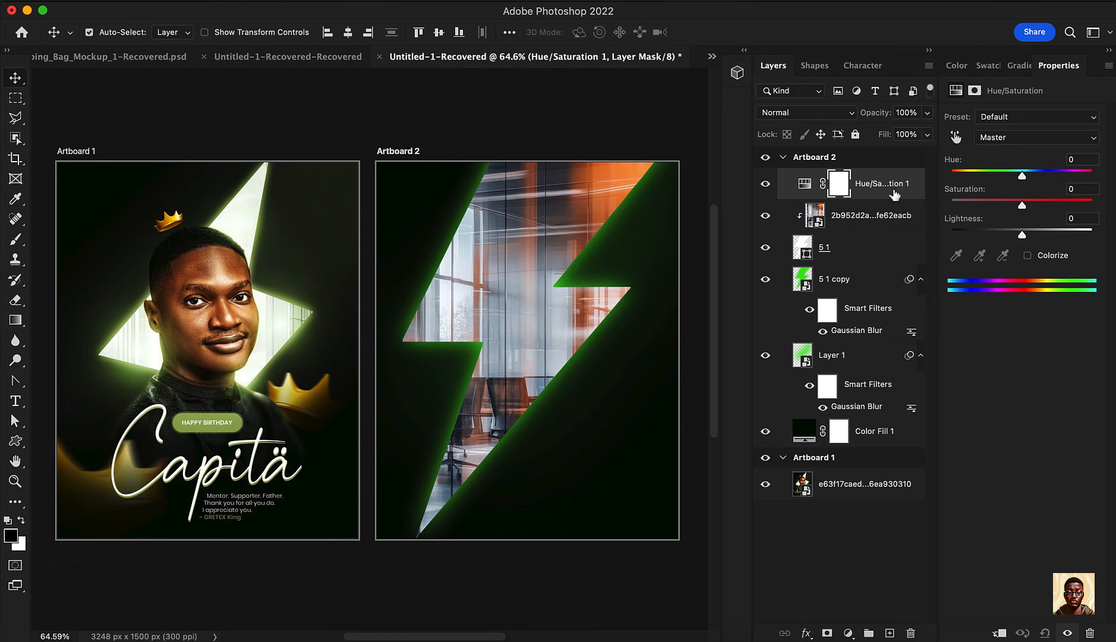
pyautogui.rightClick(894, 193)
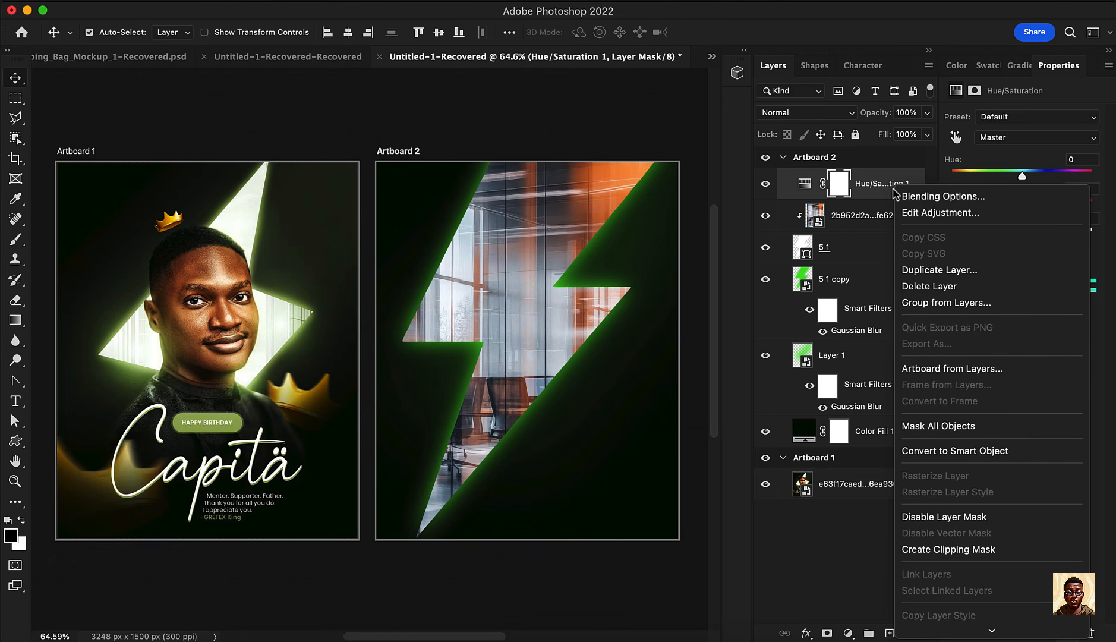
pyautogui.click(963, 549)
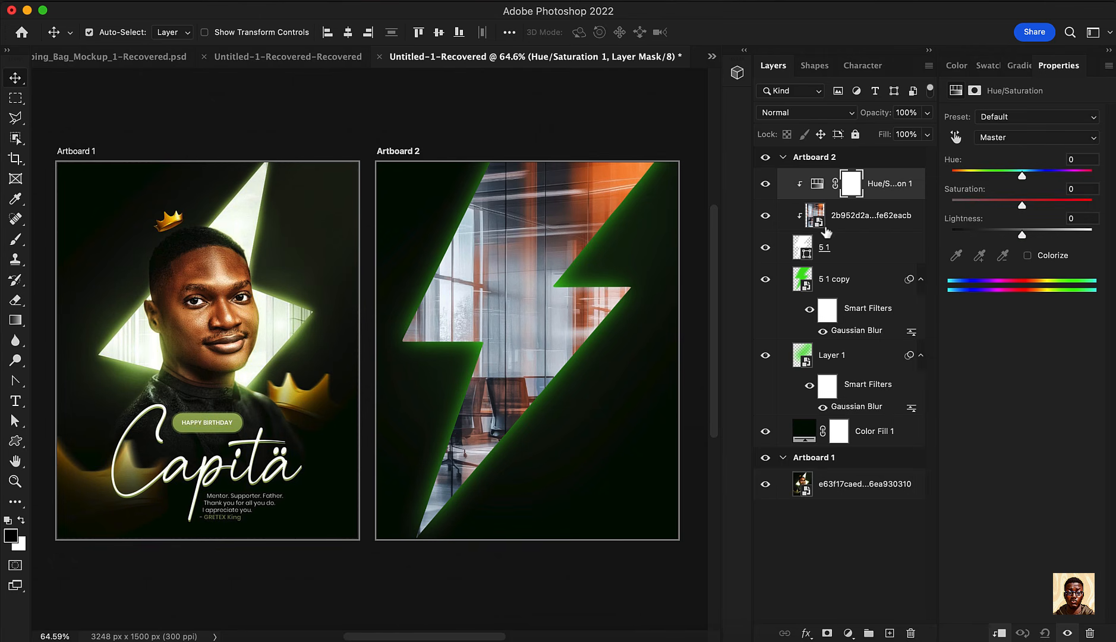
# Colorize the office photo green with hue 121, saturation 69 and lightness +68
pyautogui.click(1027, 255)
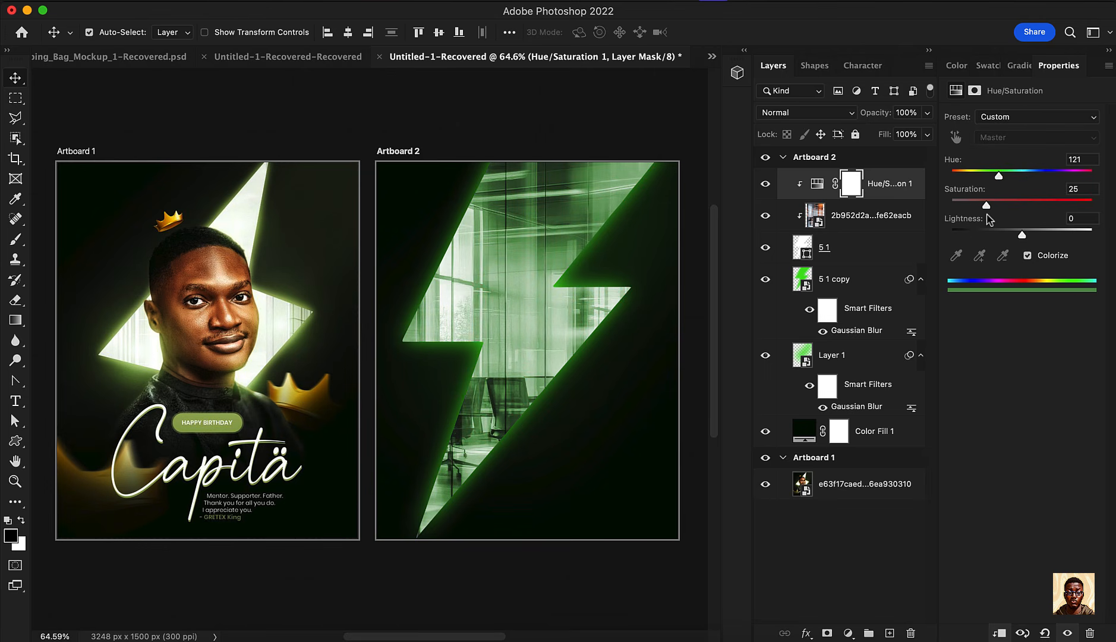
pyautogui.moveTo(987, 208); pyautogui.dragTo(1072, 244)
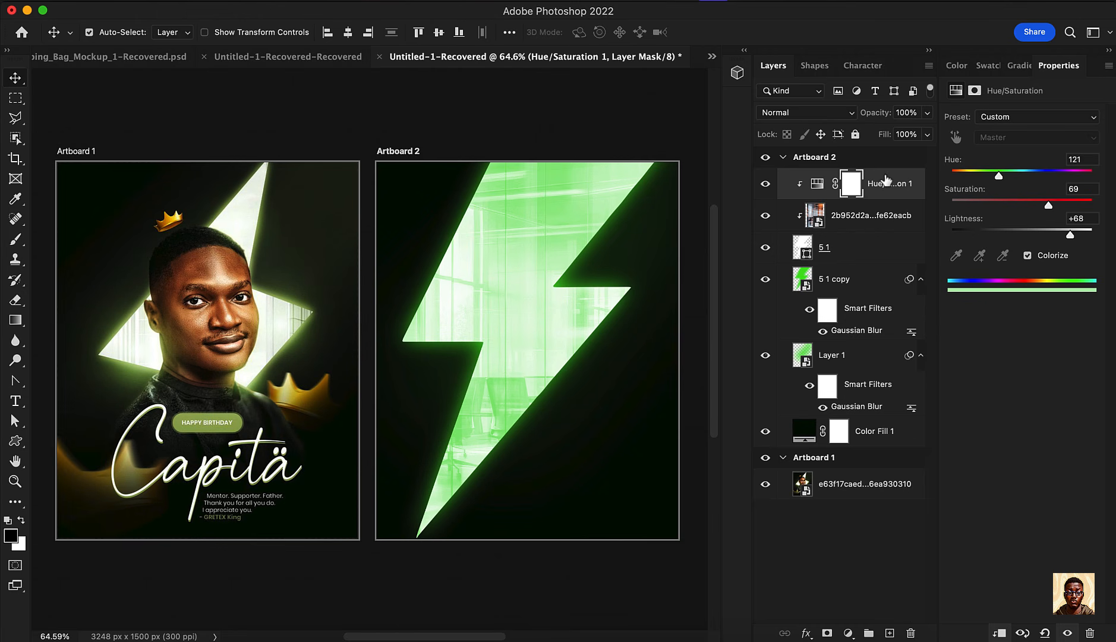
pyautogui.press('super+2')
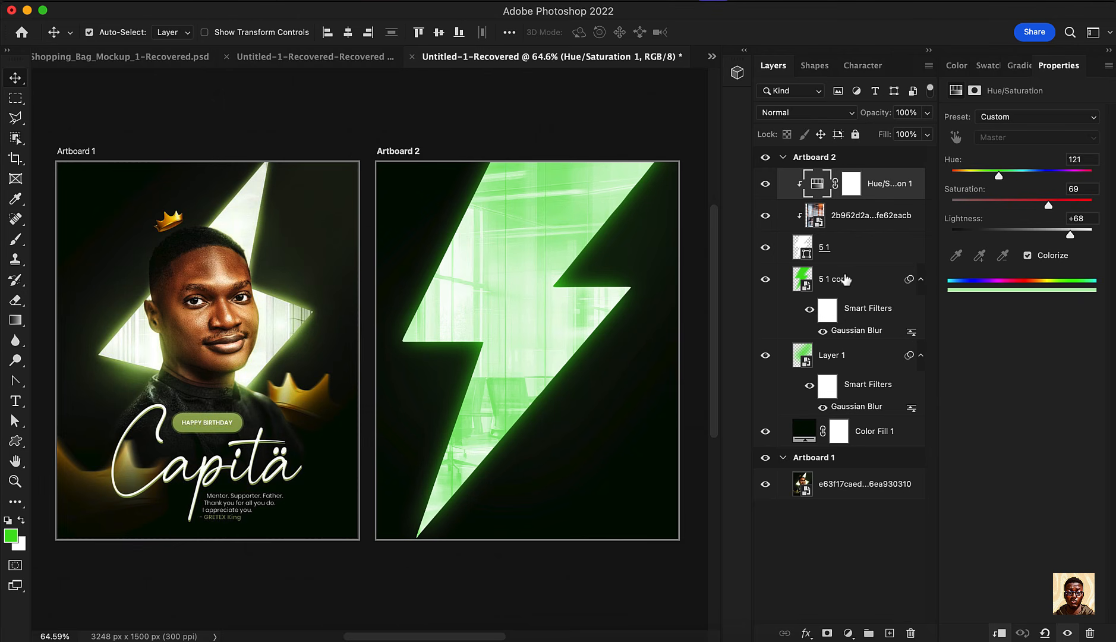
# Group the Hue/Saturation adjustment, office photo, white bolt and blurred bolt copy, and name the group IMAGE
pyautogui.click(860, 287)
pyautogui.keyDown('shift'); pyautogui.click(880, 188); pyautogui.keyUp('shift')
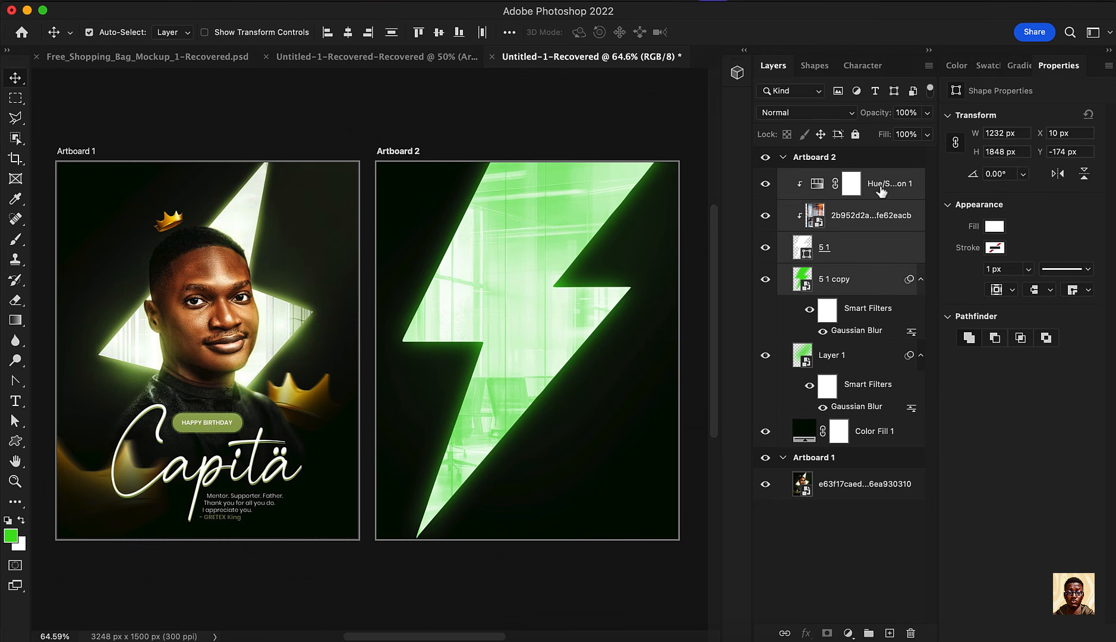
pyautogui.press('super+g')
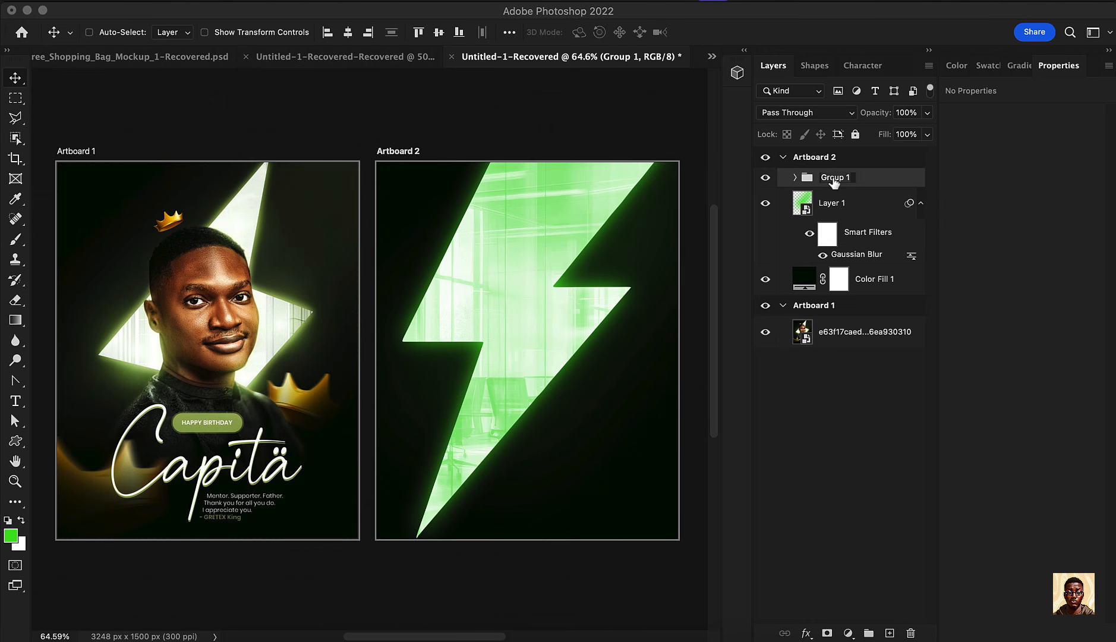
pyautogui.write('IMAGE')
pyautogui.press('Return')
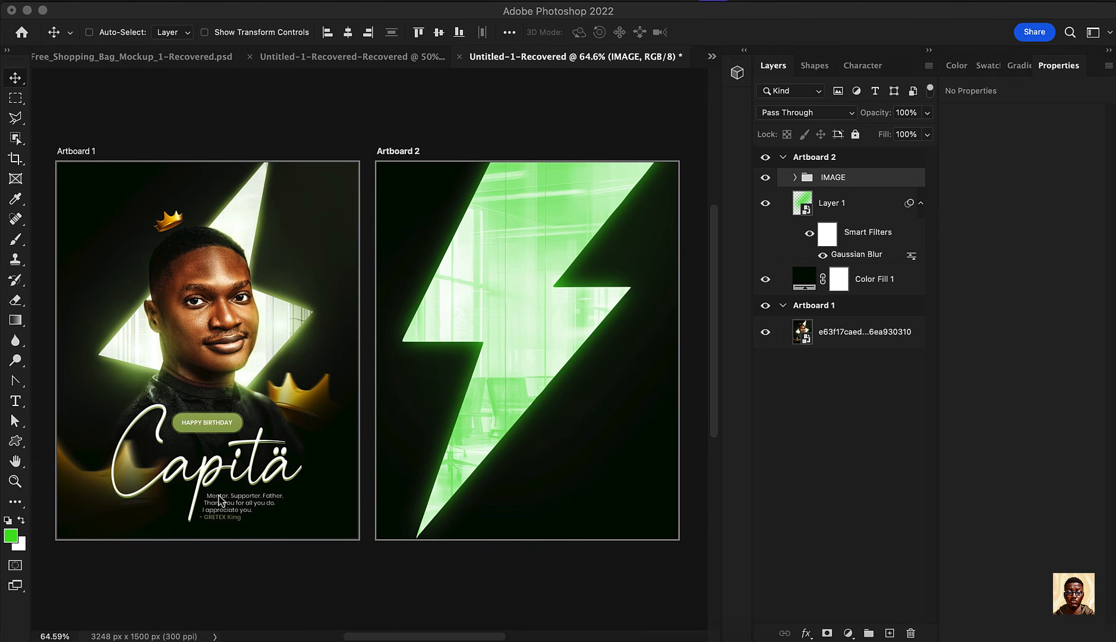
# Place the portrait image-2.png on Artboard 2 above the IMAGE group, scaled to about 30% at X 46 px, Y 280 px
pyautogui.click(202, 629)
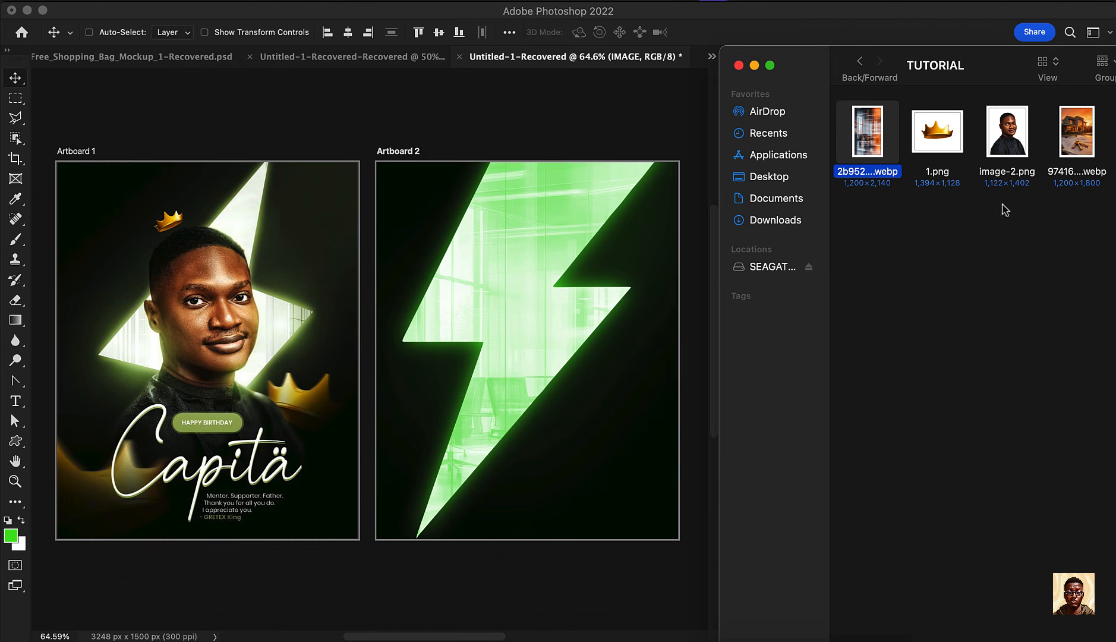
pyautogui.moveTo(1010, 146); pyautogui.dragTo(523, 429)
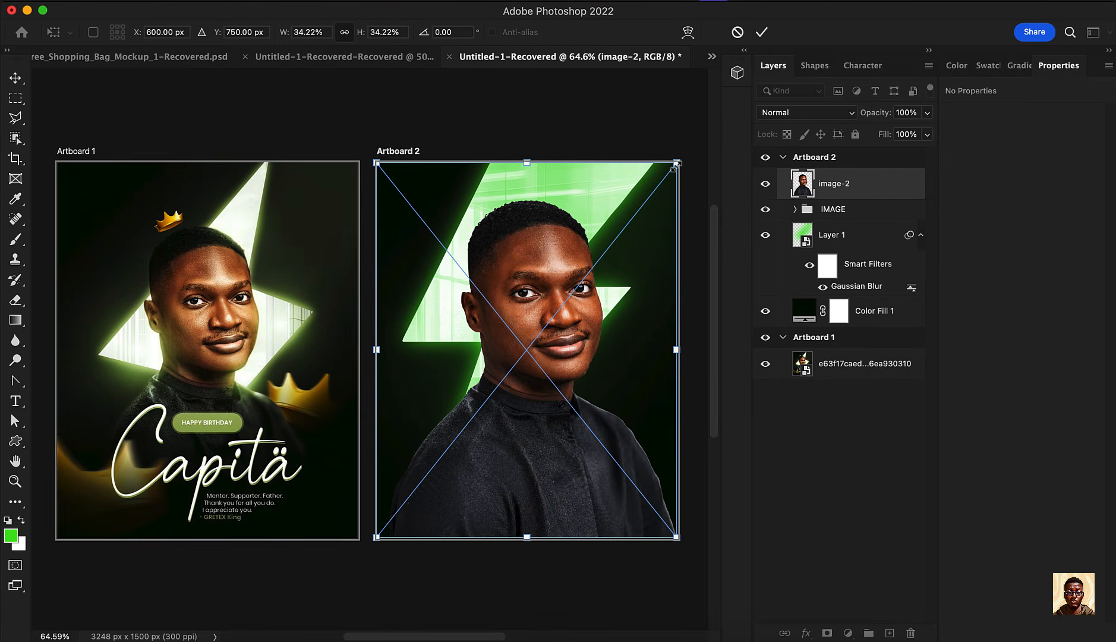
pyautogui.moveTo(676, 165); pyautogui.dragTo(665, 196)
pyautogui.moveTo(576, 434); pyautogui.dragTo(561, 438)
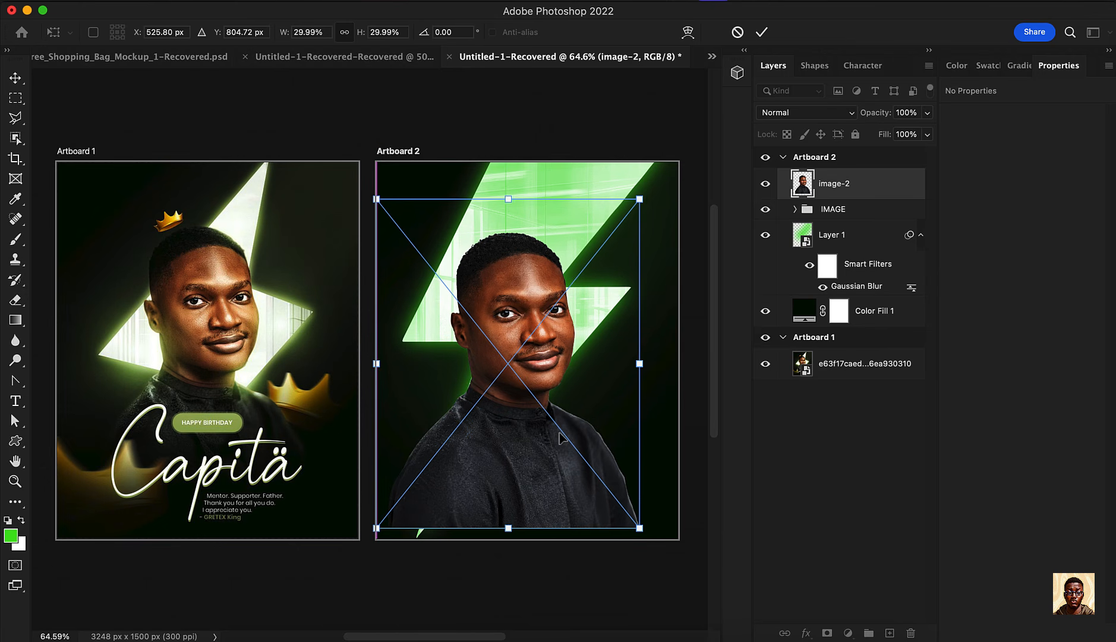
pyautogui.scroll(5, 456, 381)
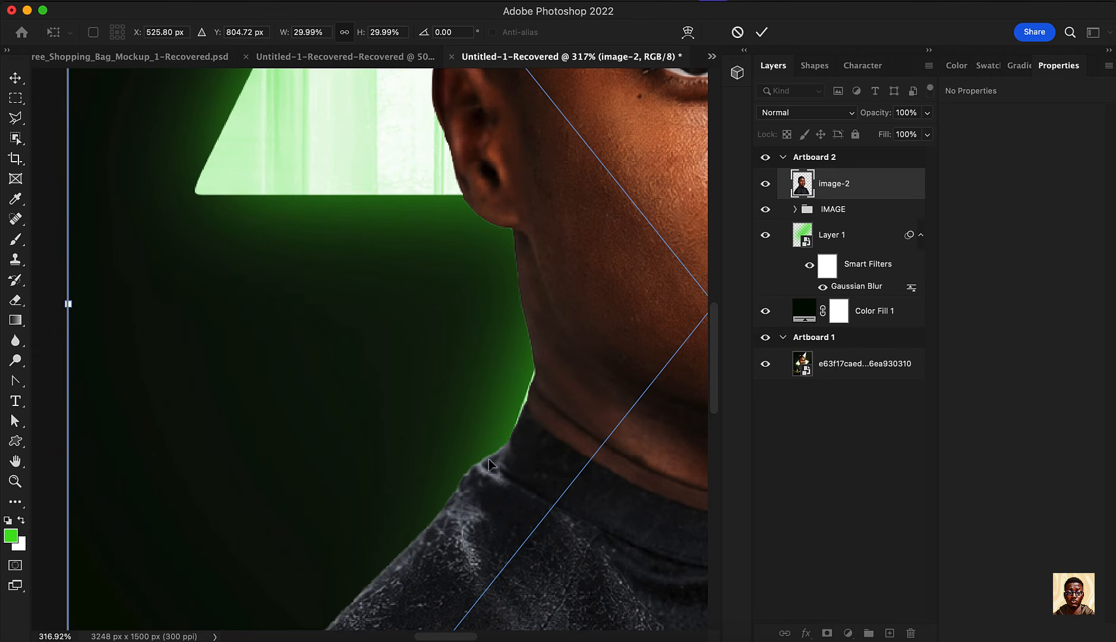
pyautogui.scroll(-5, 510, 363)
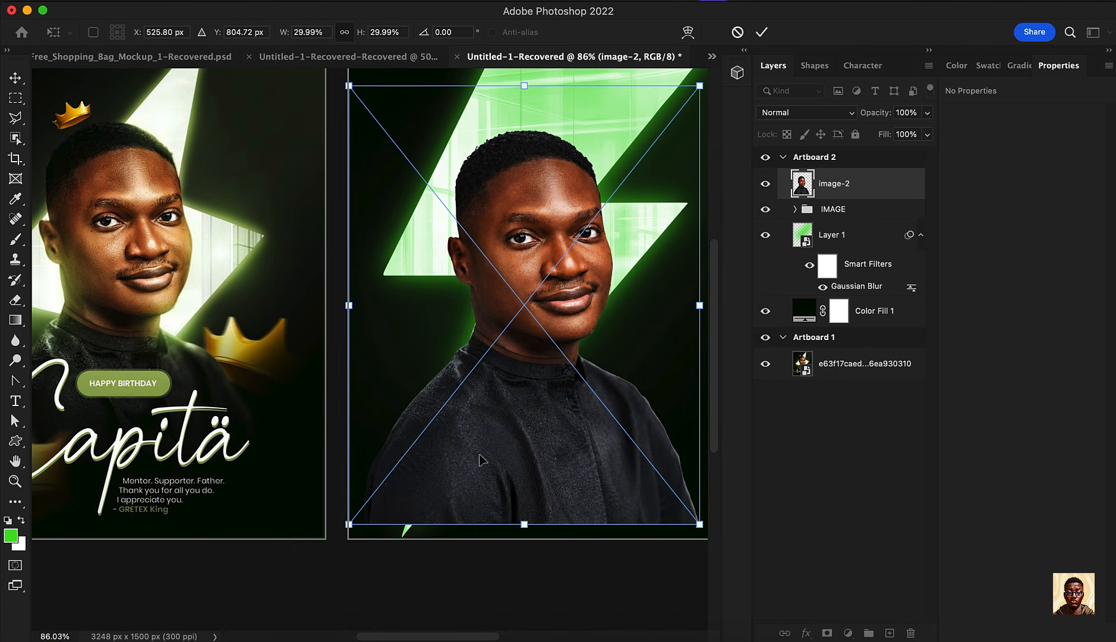
pyautogui.press('Return')
pyautogui.scroll(-3, 484, 448)
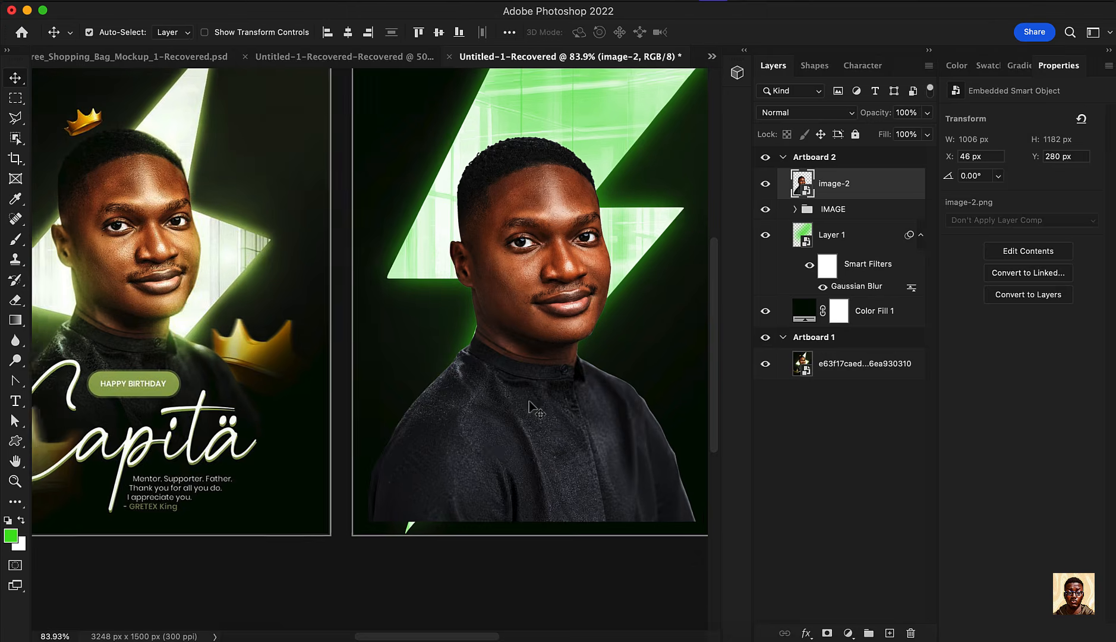
pyautogui.scroll(1, 529, 393)
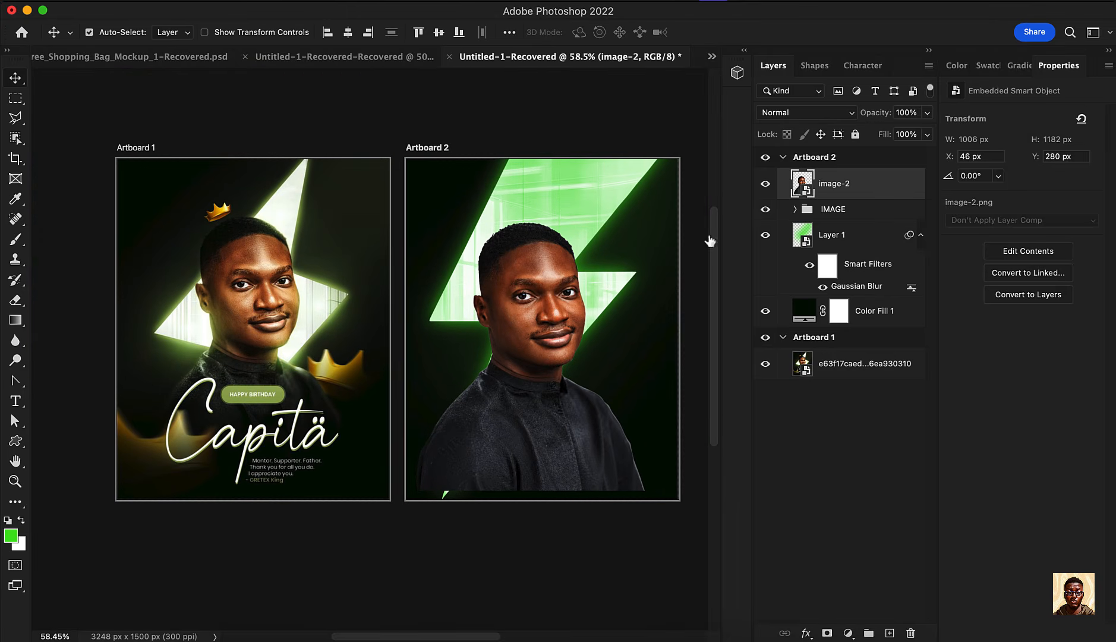
# Add an empty layer above the portrait and set the foreground color to black (000000)
pyautogui.click(889, 633)
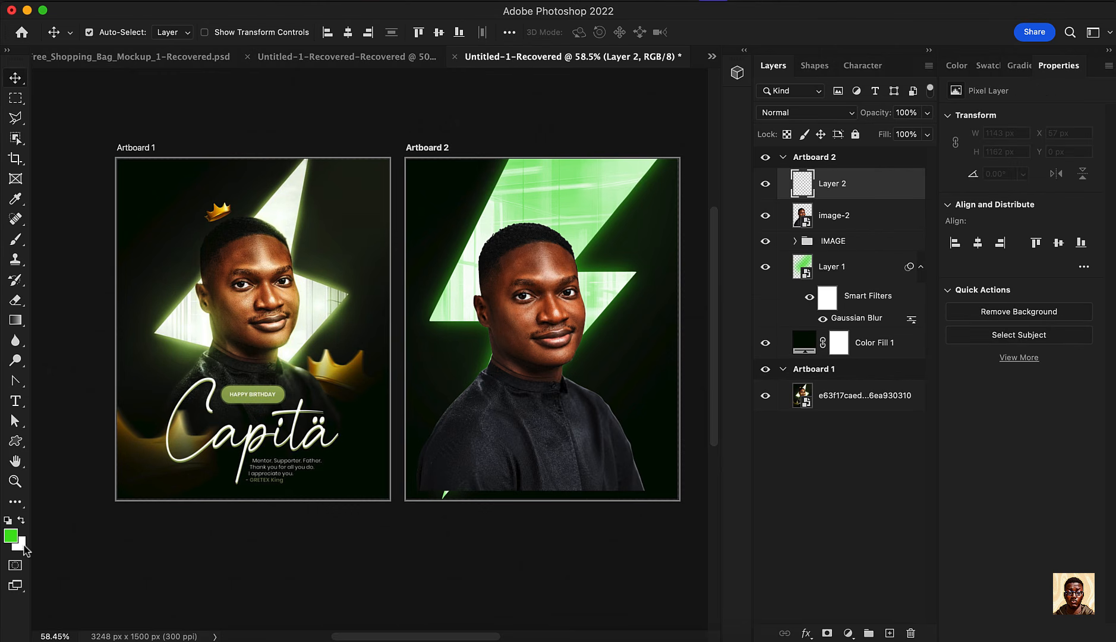
pyautogui.click(21, 519)
pyautogui.click(11, 537)
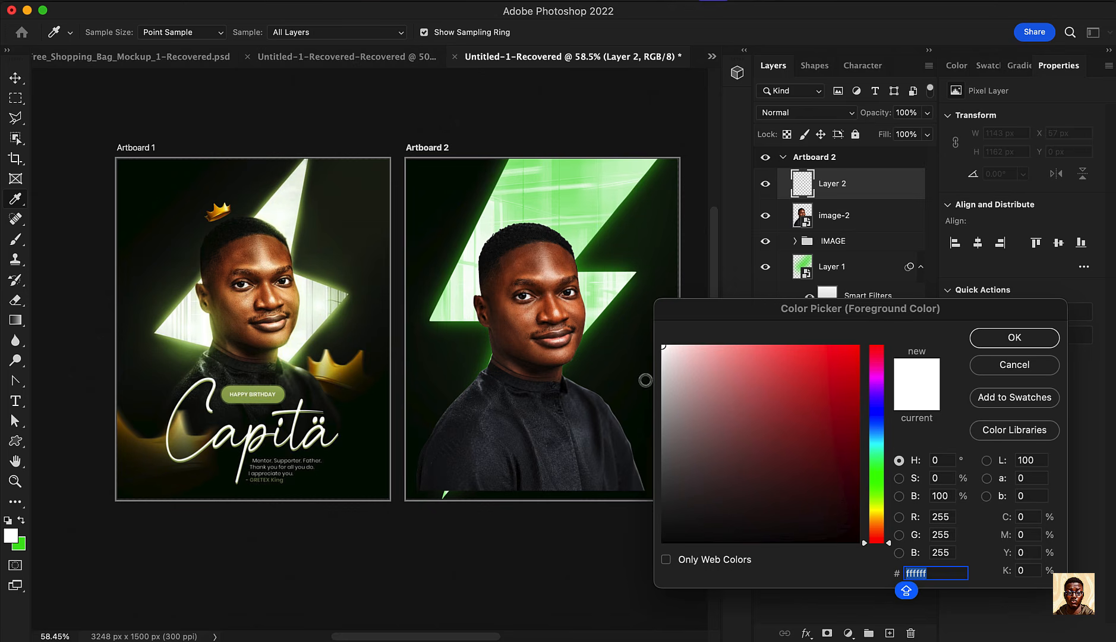
pyautogui.moveTo(688, 487); pyautogui.dragTo(880, 483)
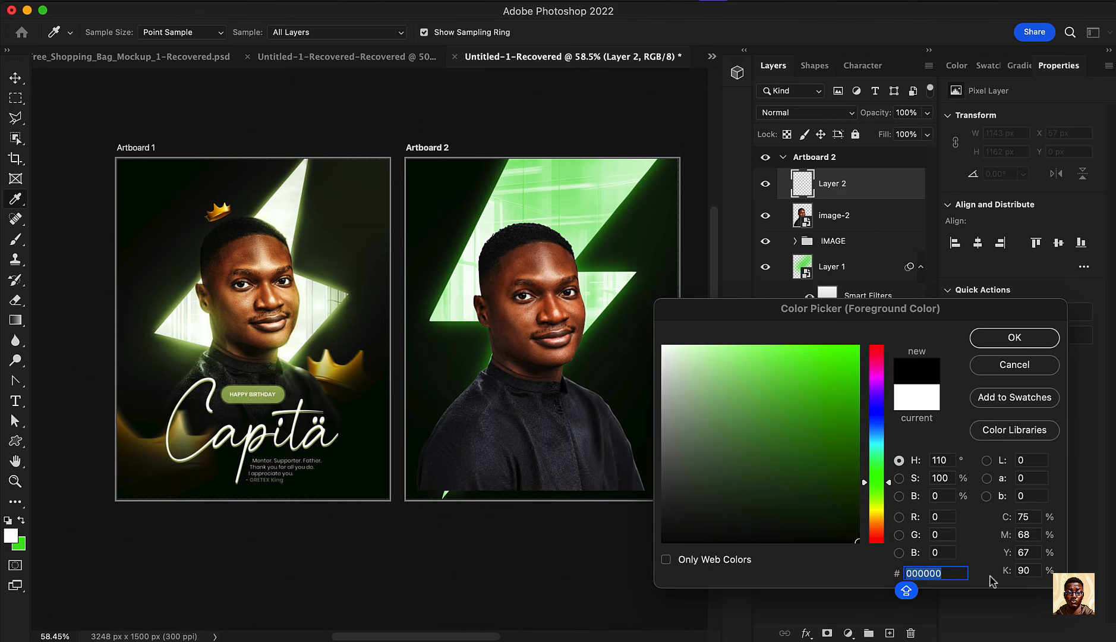
pyautogui.click(1037, 344)
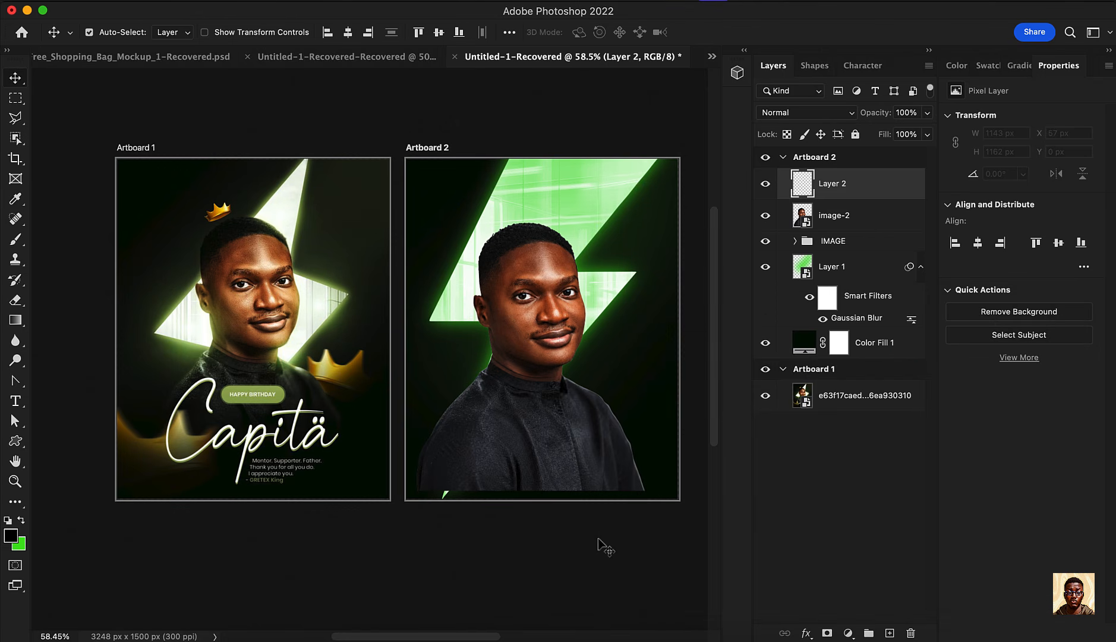
# Choose the Soft Round brush with 0% hardness and enlarge it to 500 px
pyautogui.press('b')
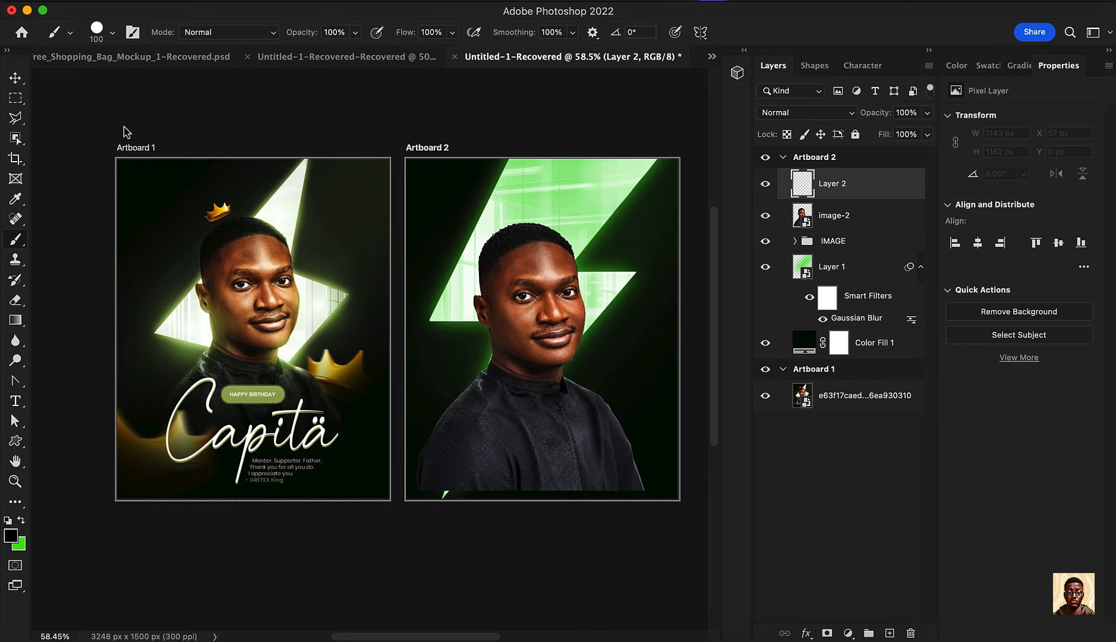
pyautogui.click(113, 33)
pyautogui.click(105, 226)
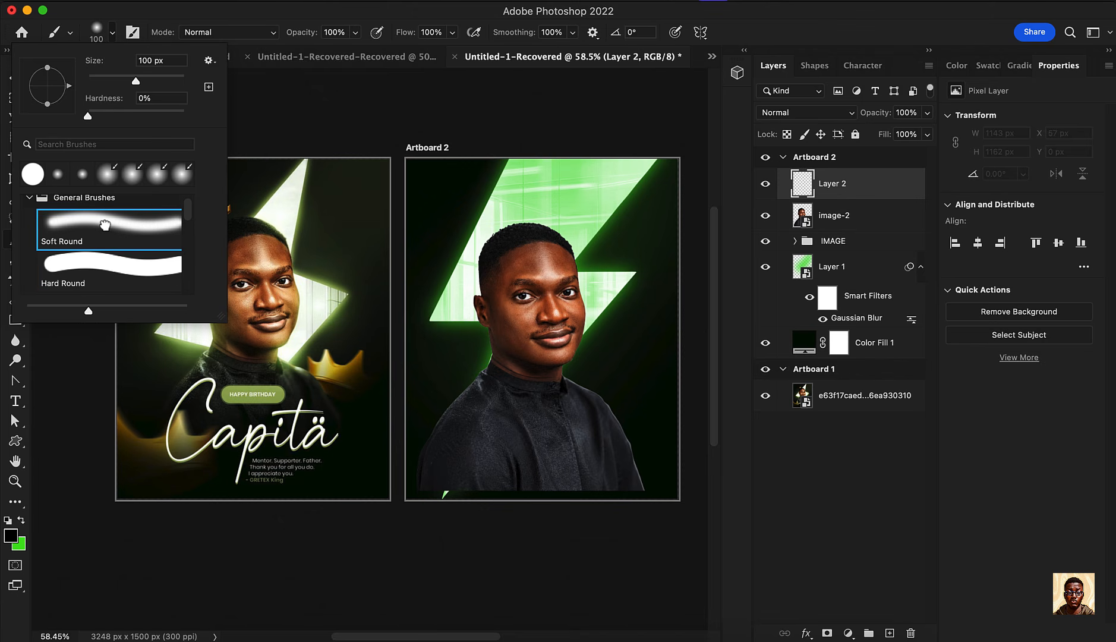
pyautogui.click(896, 183)
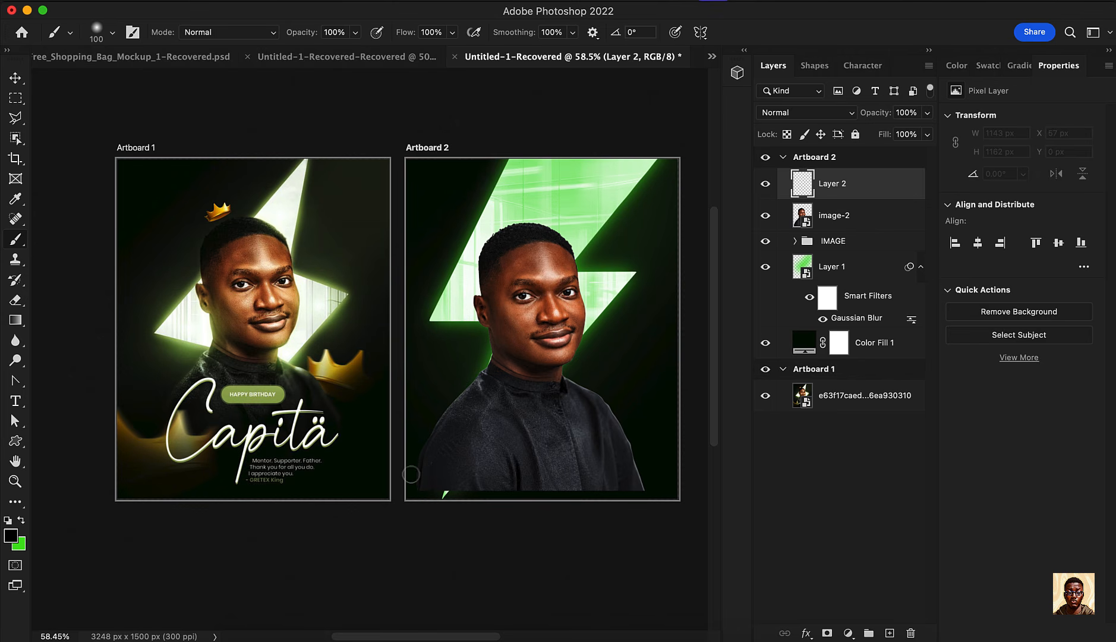
pyautogui.press(']')
pyautogui.press(']')
pyautogui.press(']')
pyautogui.press(']')
pyautogui.press(']')
pyautogui.press(']')
pyautogui.press(']')
pyautogui.press(']')
pyautogui.press(']')
pyautogui.press(']')
pyautogui.press(']')
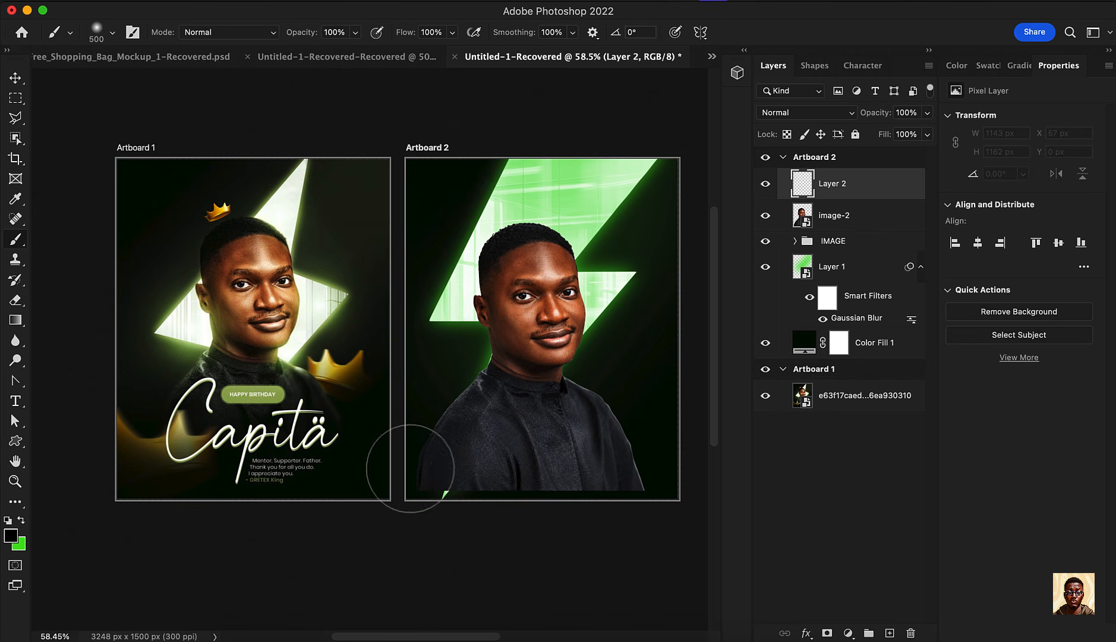
# Paint soft black over the portrait's lower body across the base of Artboard 2, and delete that painted layer
pyautogui.moveTo(406, 475)
pyautogui.mouseDown()
pyautogui.moveTo(692, 530)
pyautogui.moveTo(439, 538)
pyautogui.moveTo(649, 535)
pyautogui.moveTo(706, 496)
pyautogui.moveTo(672, 467)
pyautogui.moveTo(529, 540)
pyautogui.moveTo(430, 545)
pyautogui.moveTo(338, 494)
pyautogui.moveTo(345, 442)
pyautogui.moveTo(358, 465)
pyautogui.moveTo(387, 461)
pyautogui.mouseUp()
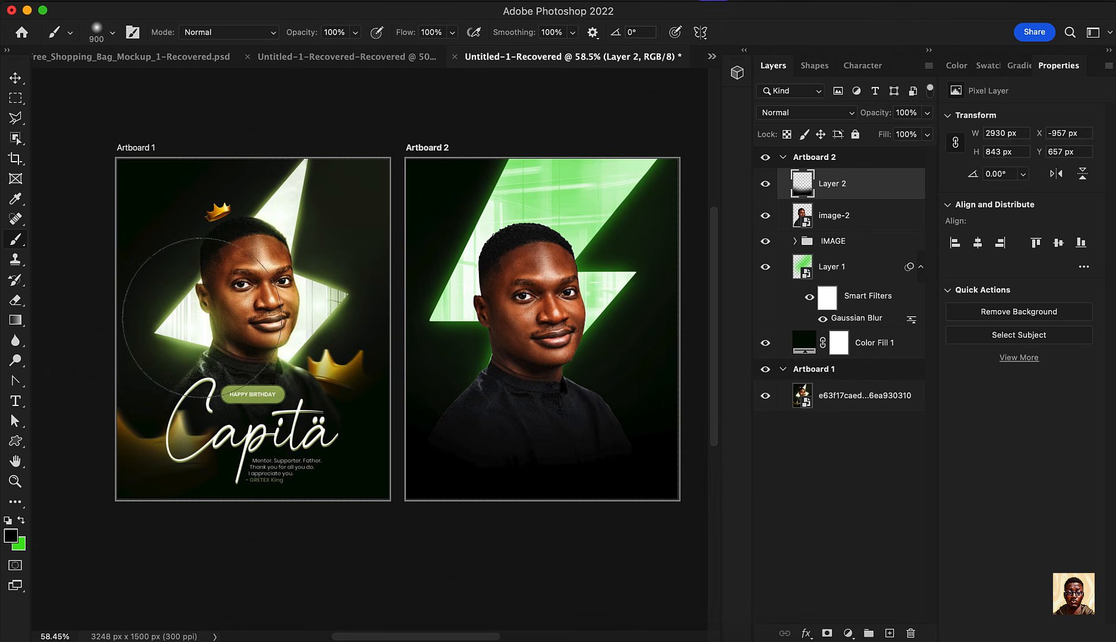
pyautogui.click(17, 79)
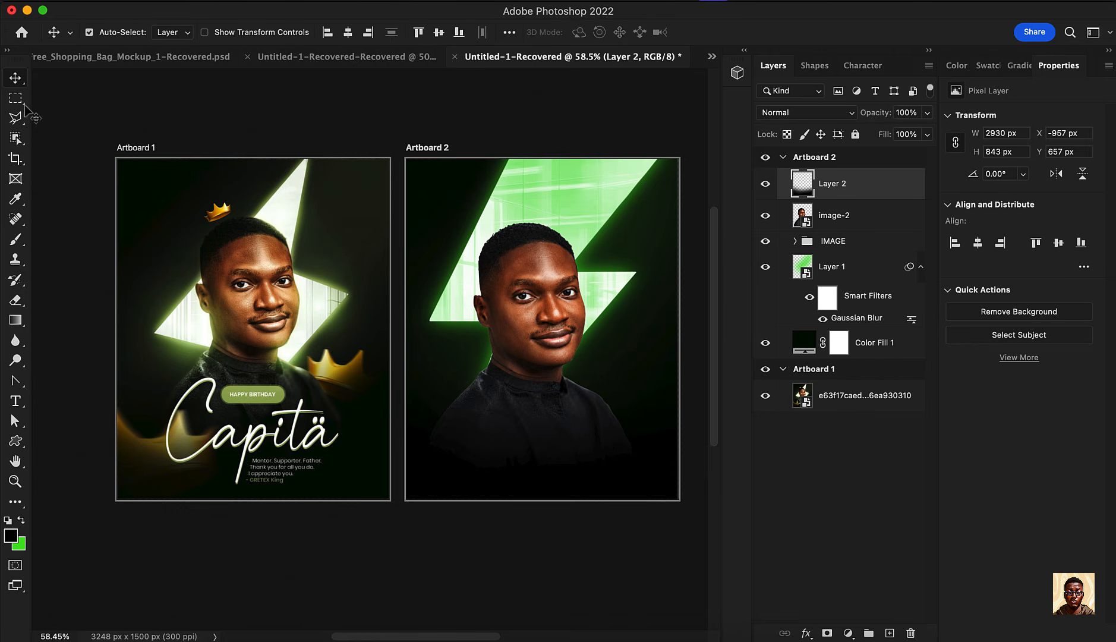
pyautogui.scroll(2, 569, 398)
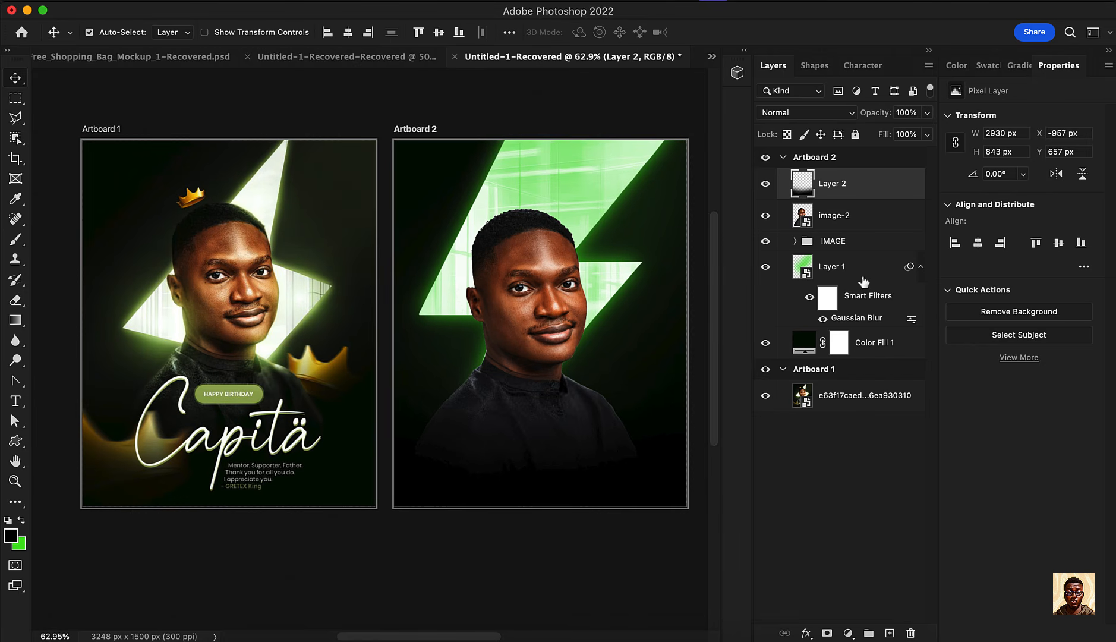
pyautogui.click(911, 633)
# Add a fresh empty layer above the portrait and set the foreground color to a nearly black green
pyautogui.click(890, 633)
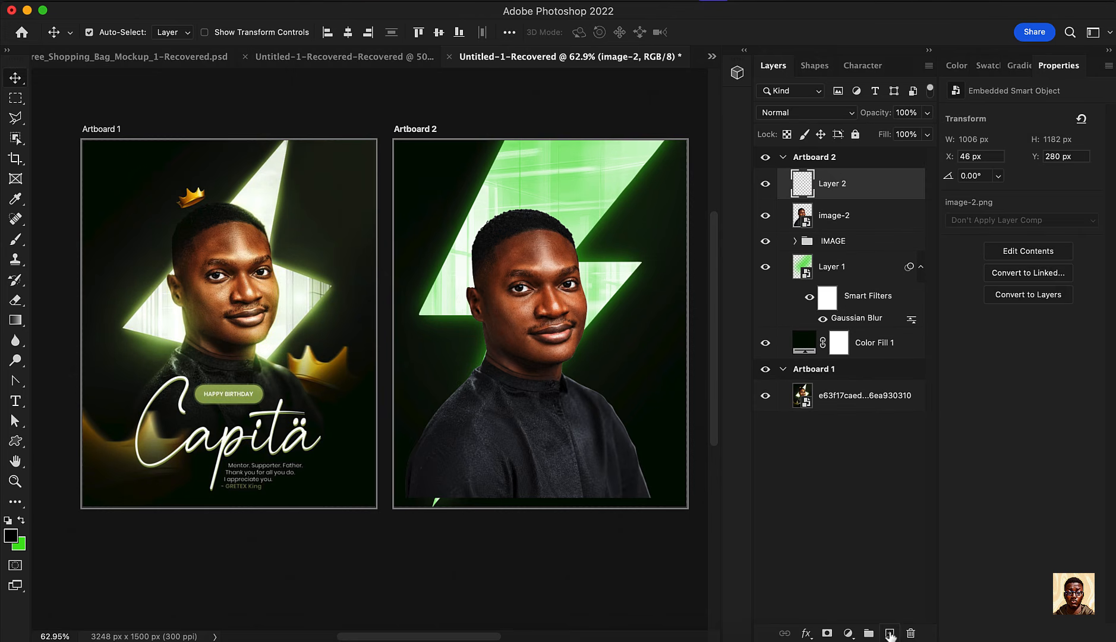
pyautogui.click(10, 537)
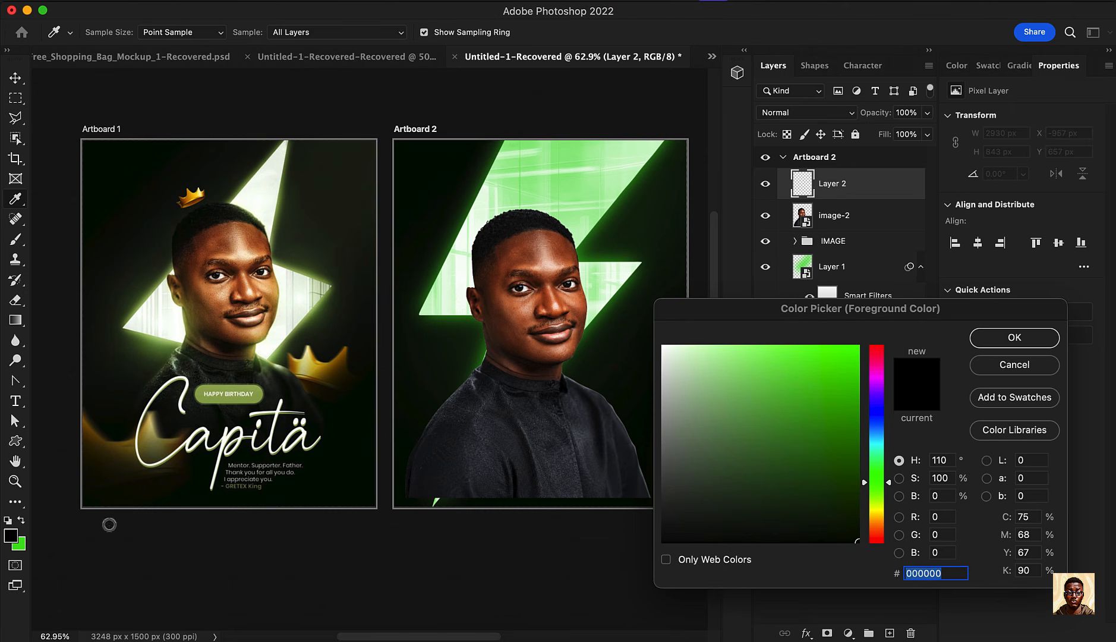
pyautogui.moveTo(860, 539); pyautogui.dragTo(856, 530)
pyautogui.click(1039, 344)
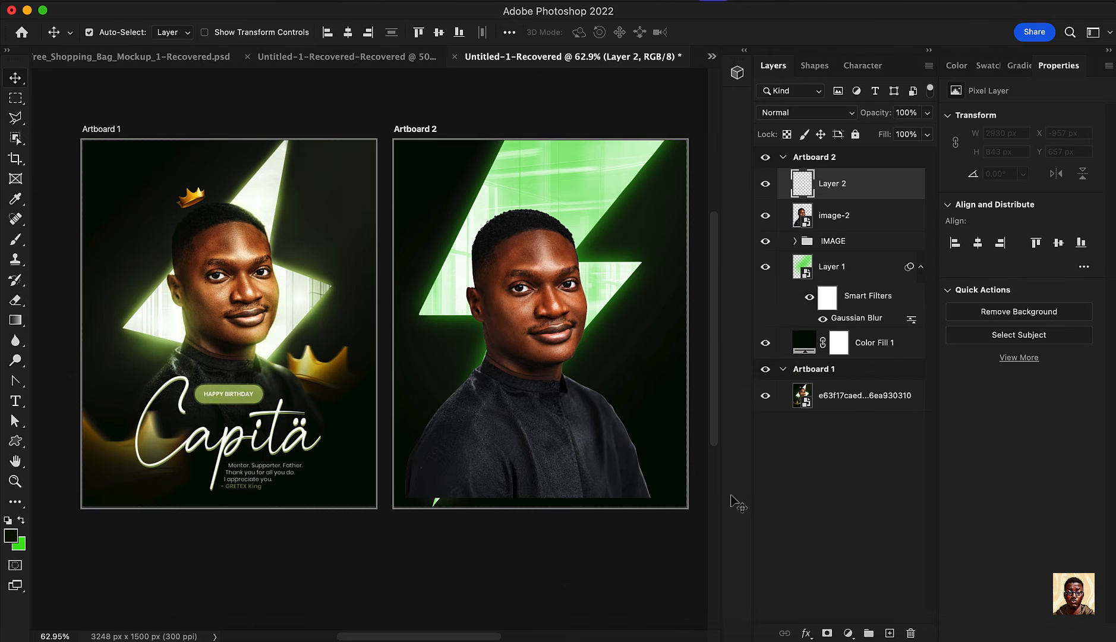
# Paint the dark green over the portrait's lower body with the 900 px soft brush to fade it into the background
pyautogui.press('b')
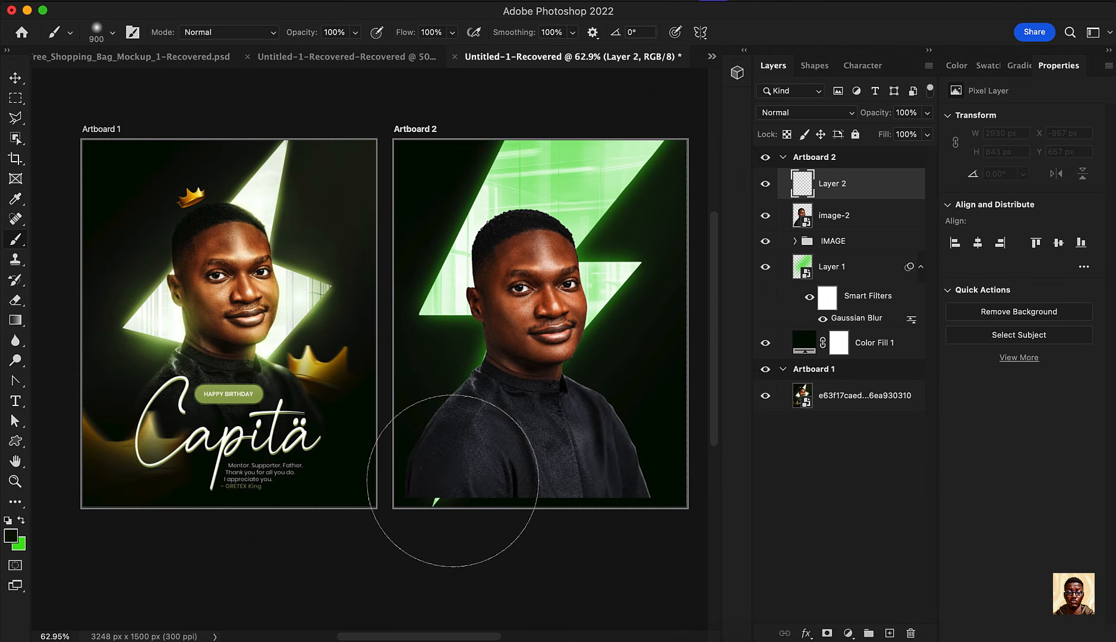
pyautogui.moveTo(429, 473)
pyautogui.mouseDown()
pyautogui.moveTo(648, 536)
pyautogui.moveTo(556, 540)
pyautogui.mouseUp()
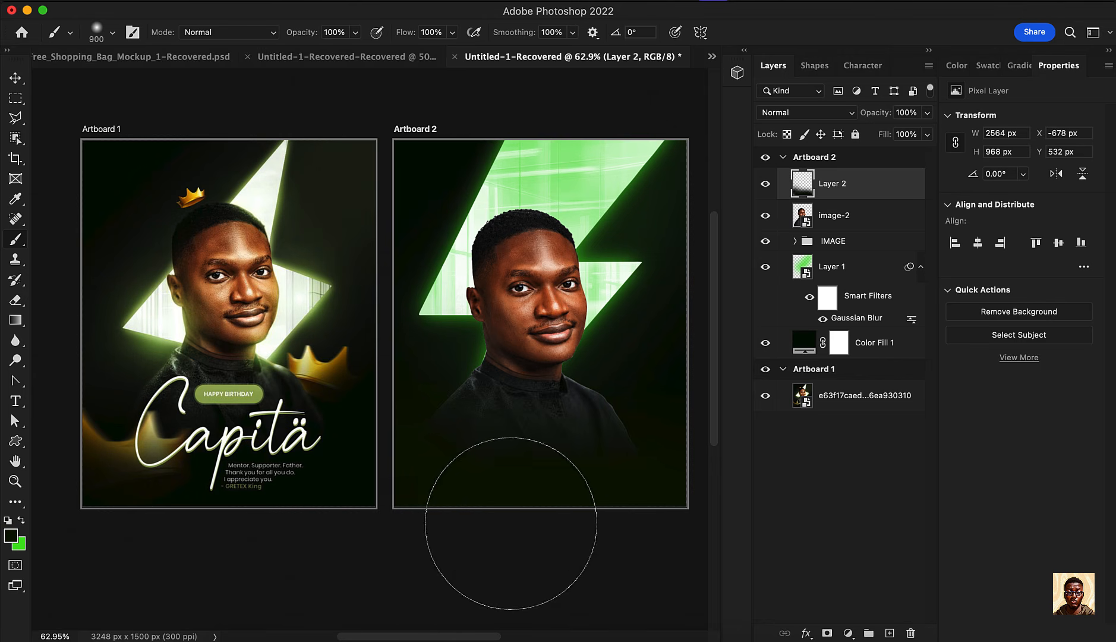
pyautogui.press('v')
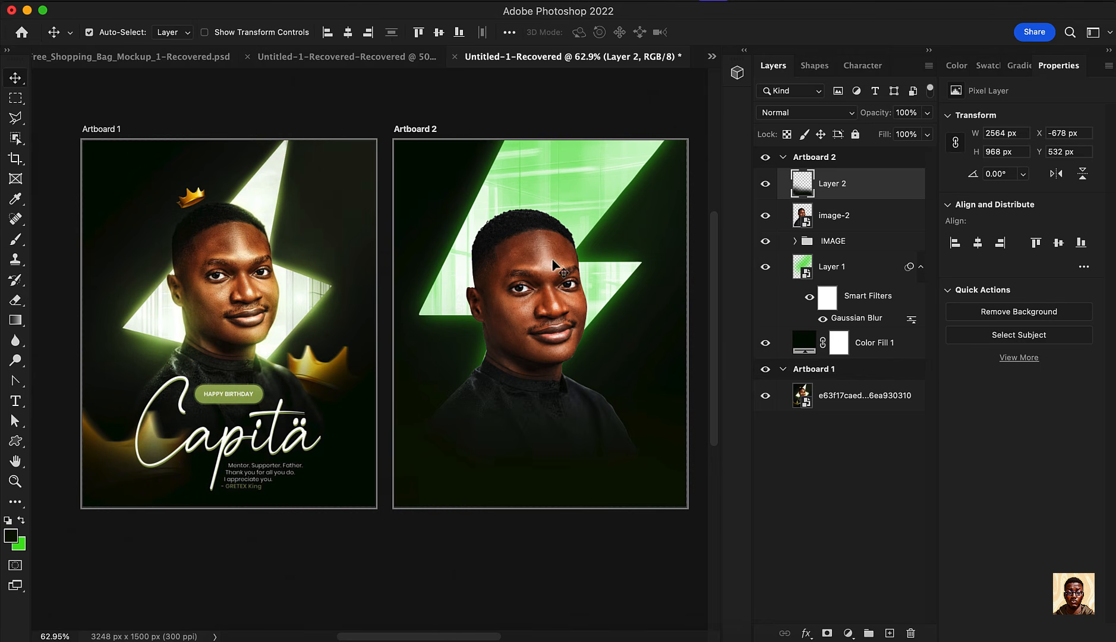
# Add a Brightness/Contrast adjustment directly above the image-2 portrait and clip it to the portrait
pyautogui.scroll(3, 551, 266)
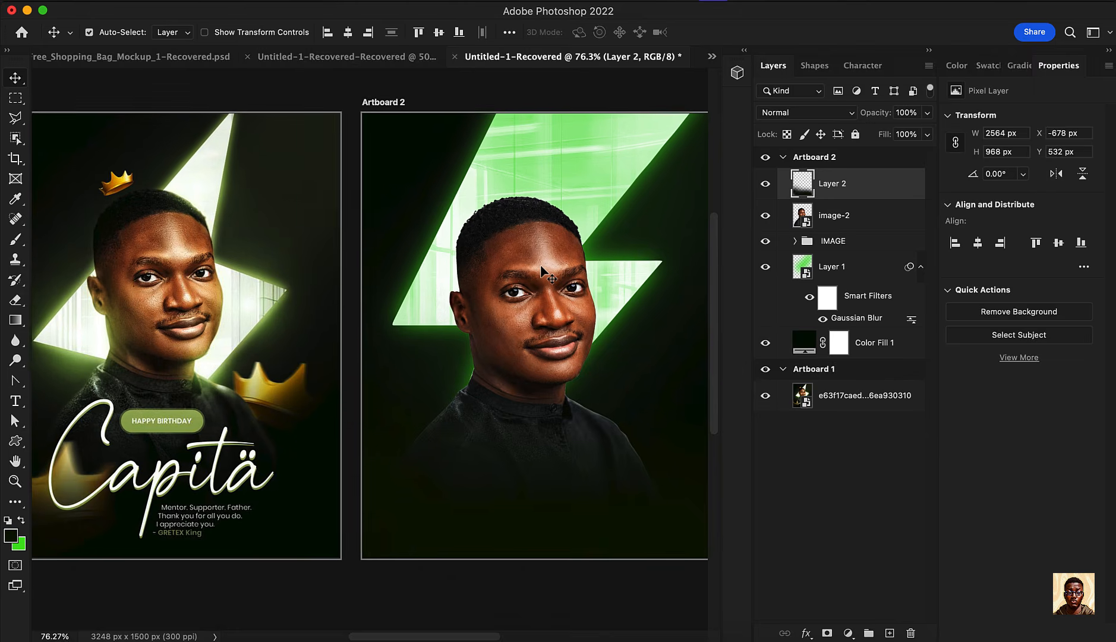
pyautogui.scroll(-3, 542, 273)
pyautogui.scroll(1, 504, 275)
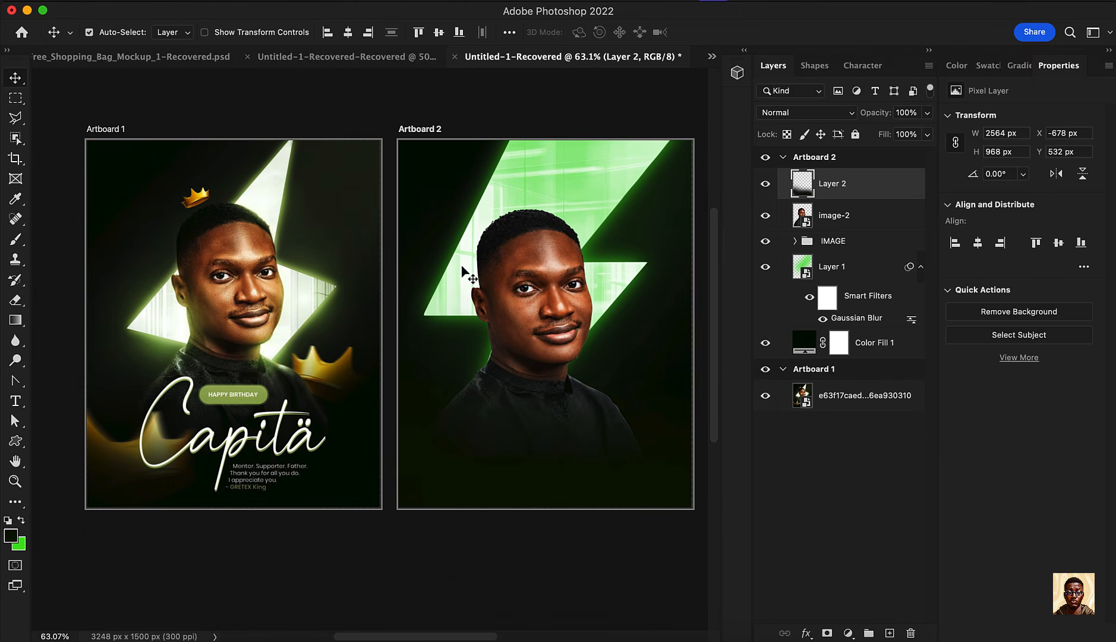
pyautogui.scroll(5, 498, 274)
pyautogui.scroll(-3, 491, 267)
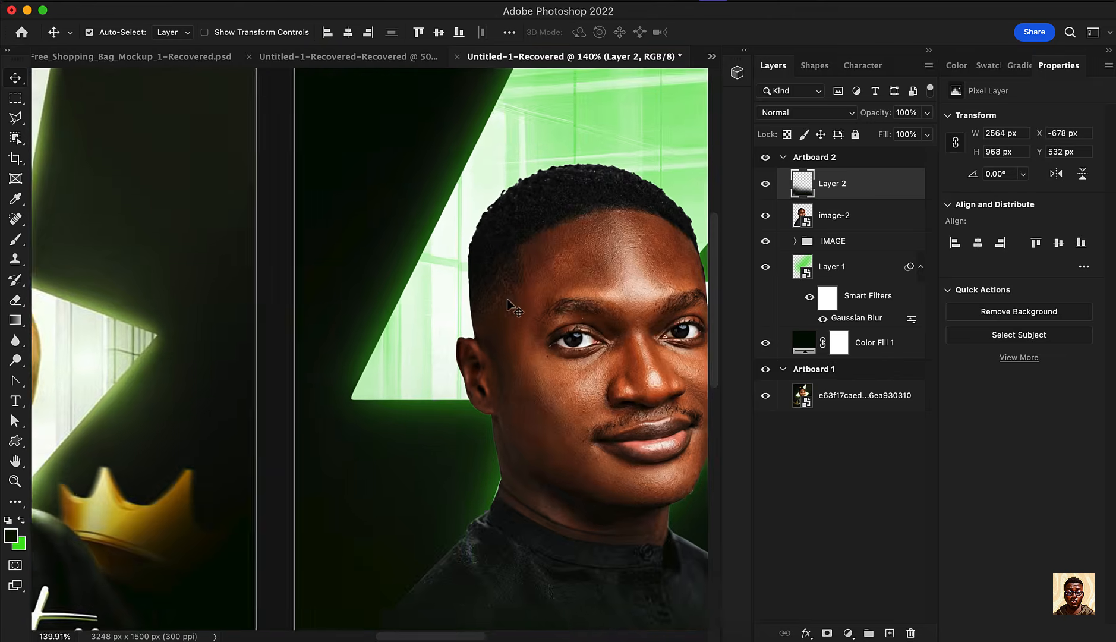
pyautogui.click(846, 217)
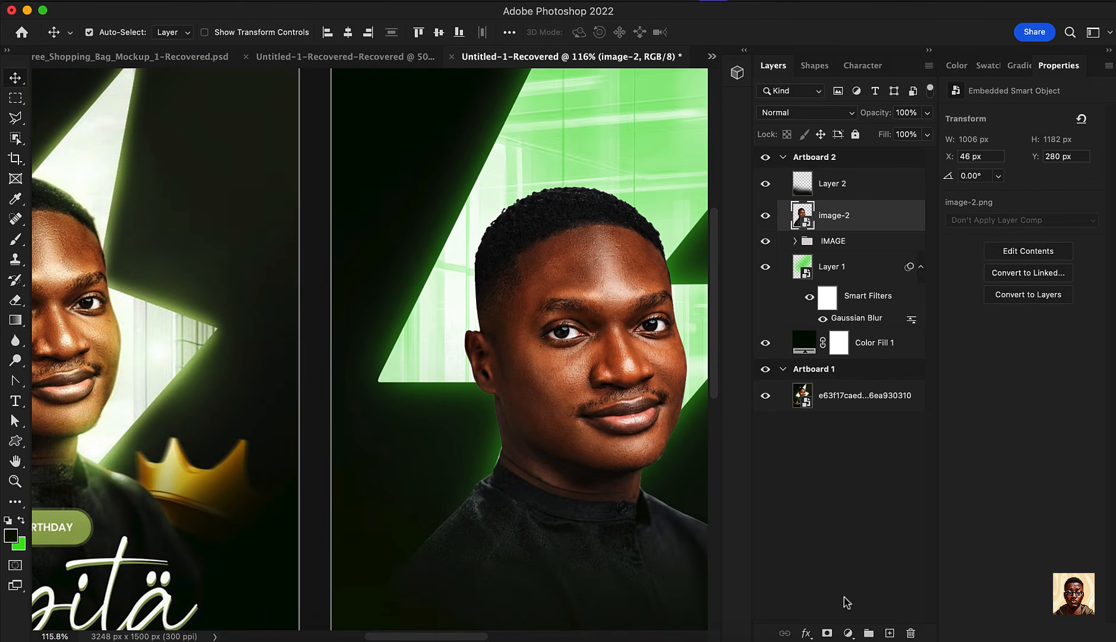
pyautogui.click(848, 634)
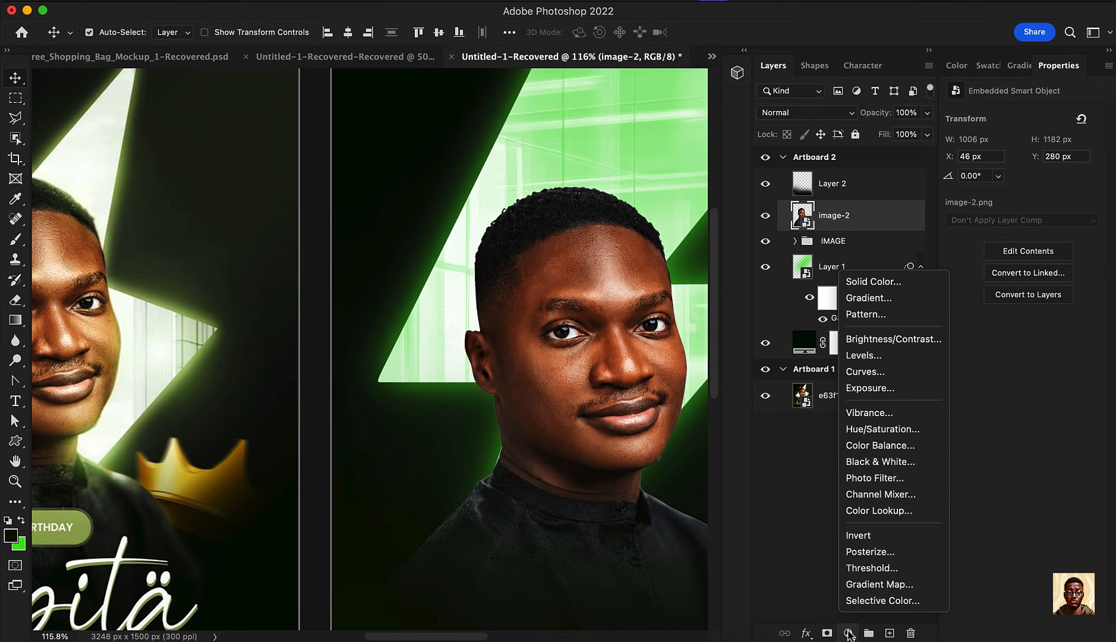
pyautogui.click(883, 340)
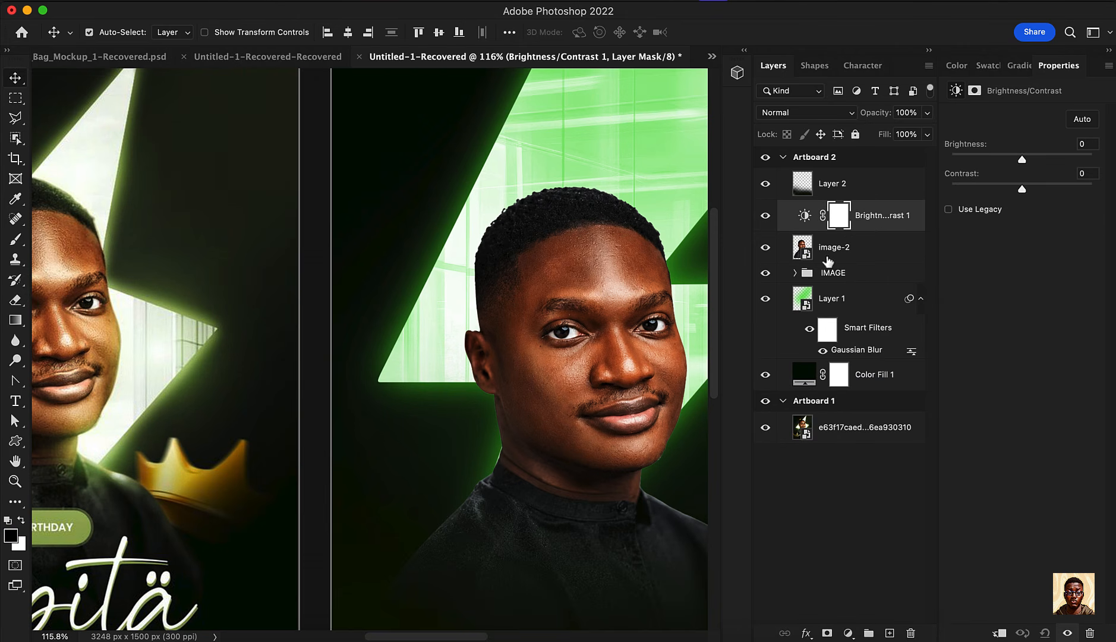
pyautogui.rightClick(871, 229)
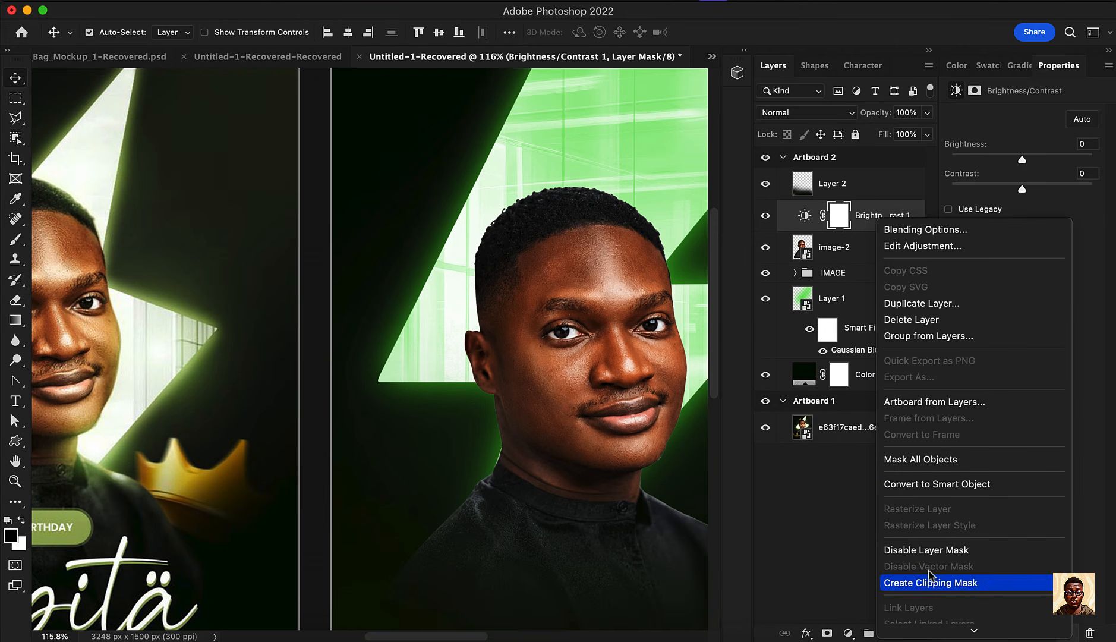
pyautogui.click(931, 586)
# Set the adjustment's brightness to 134 and invert its layer mask to black
pyautogui.scroll(-3, 568, 340)
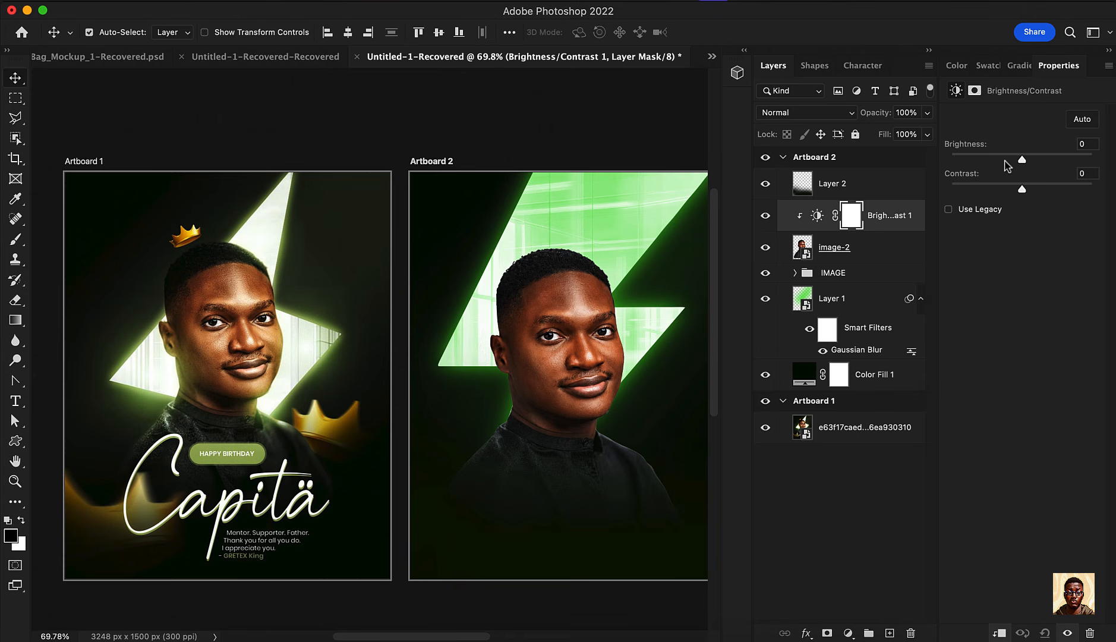
pyautogui.moveTo(1037, 166); pyautogui.dragTo(1086, 173)
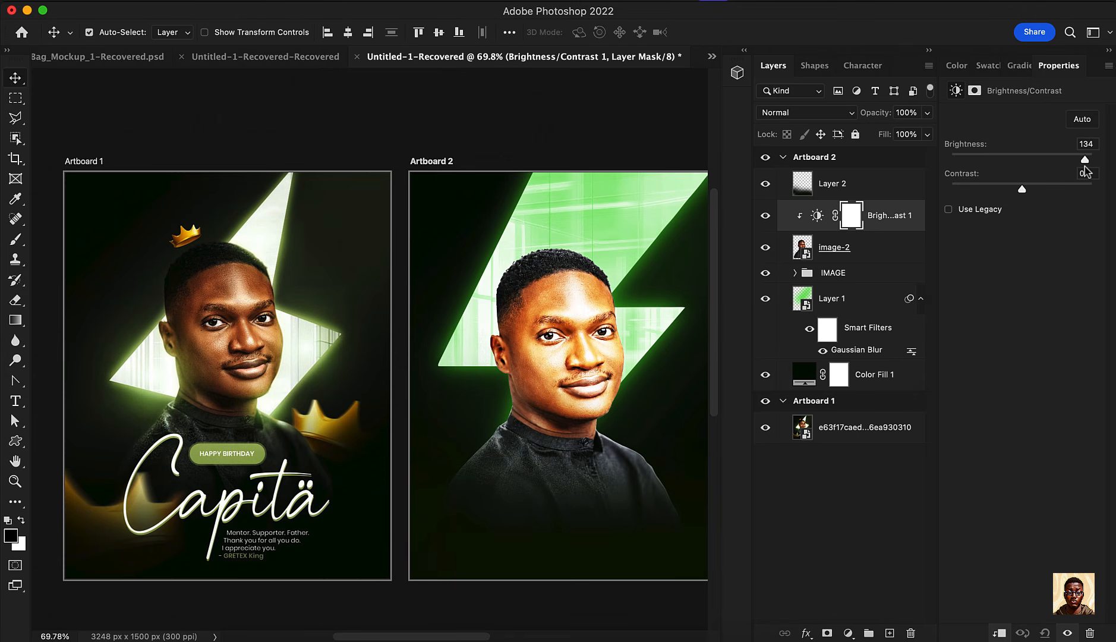
pyautogui.click(853, 223)
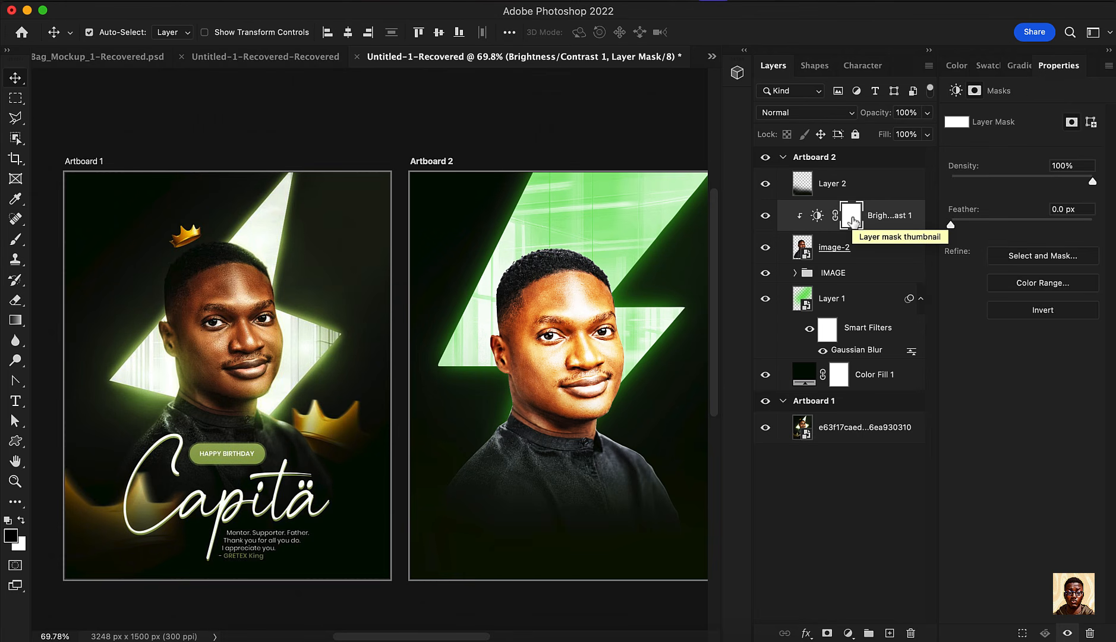
pyautogui.press('super+i')
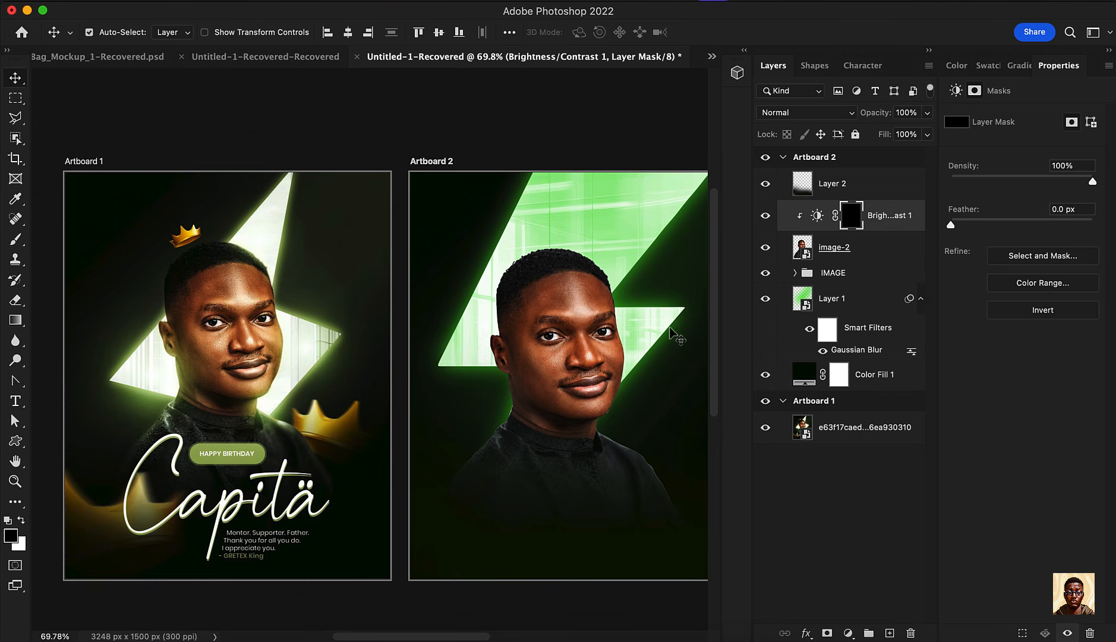
# Paint white on the Brightness/Contrast mask with a 100 px soft brush along the portrait's left edge at the ear, neck and shoulder
pyautogui.scroll(2, 597, 274)
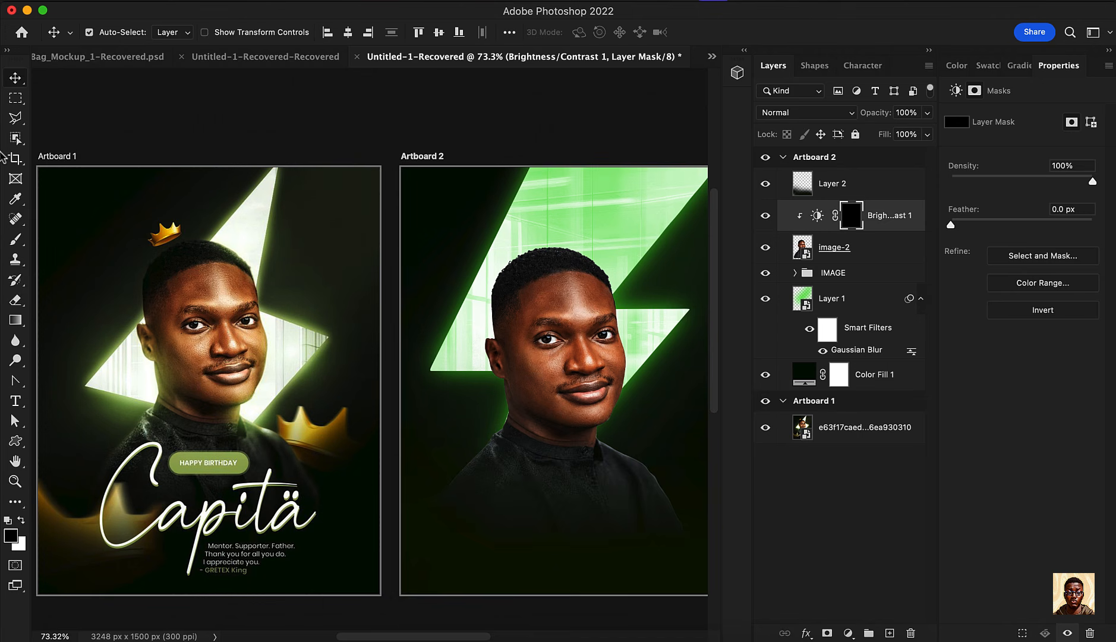
pyautogui.click(15, 239)
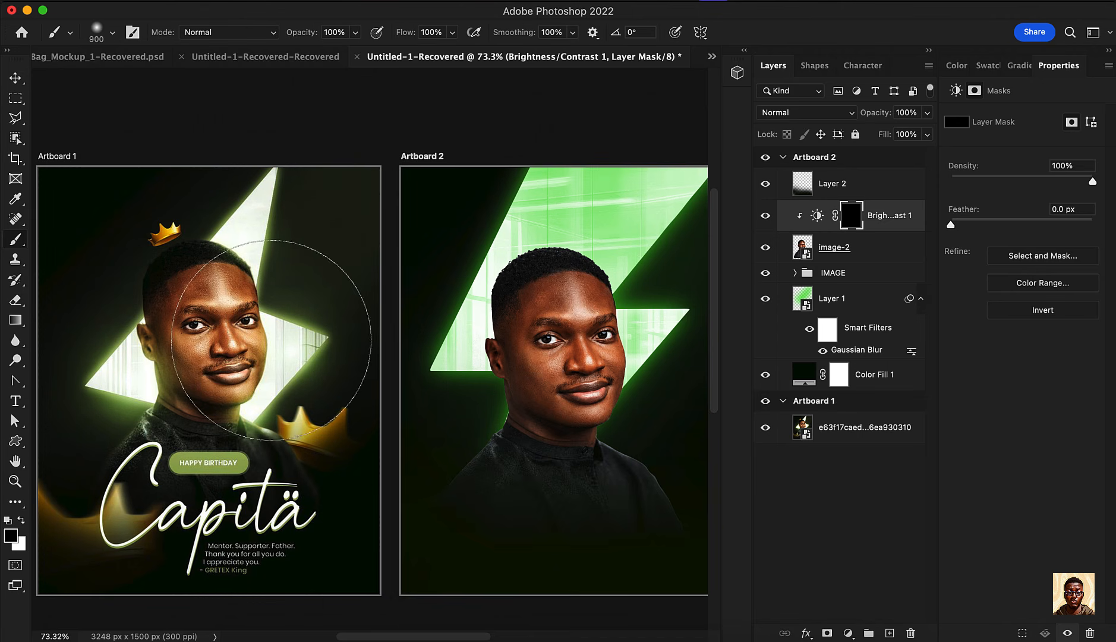
pyautogui.click(22, 522)
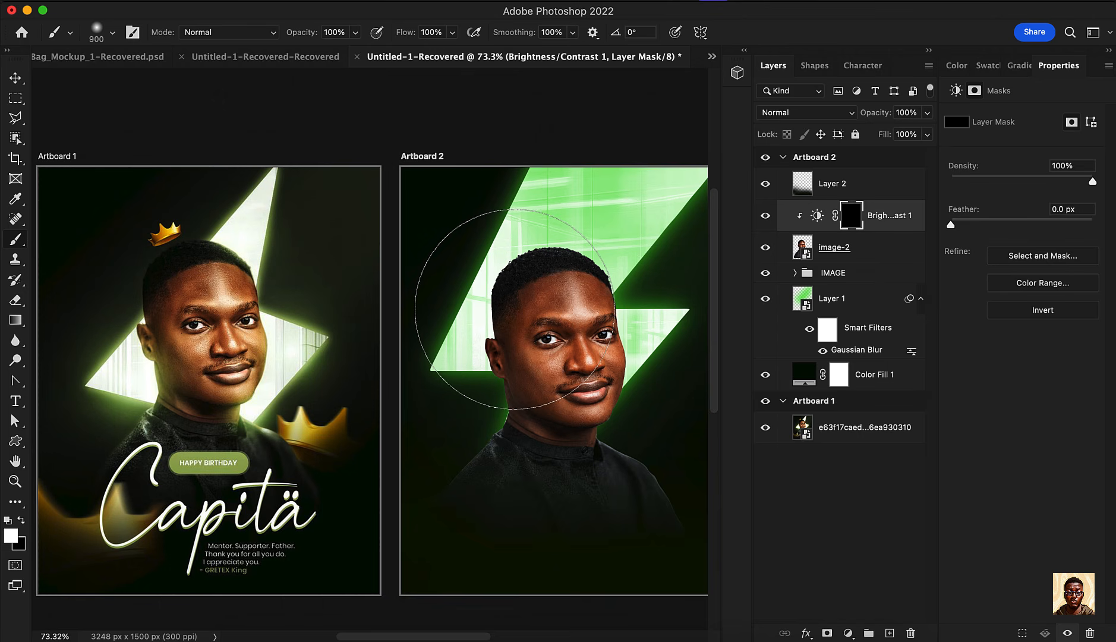
pyautogui.press('[')
pyautogui.press('[')
pyautogui.press('[')
pyautogui.press('[')
pyautogui.press('[')
pyautogui.press('[')
pyautogui.press('[')
pyautogui.press('[')
pyautogui.press('[')
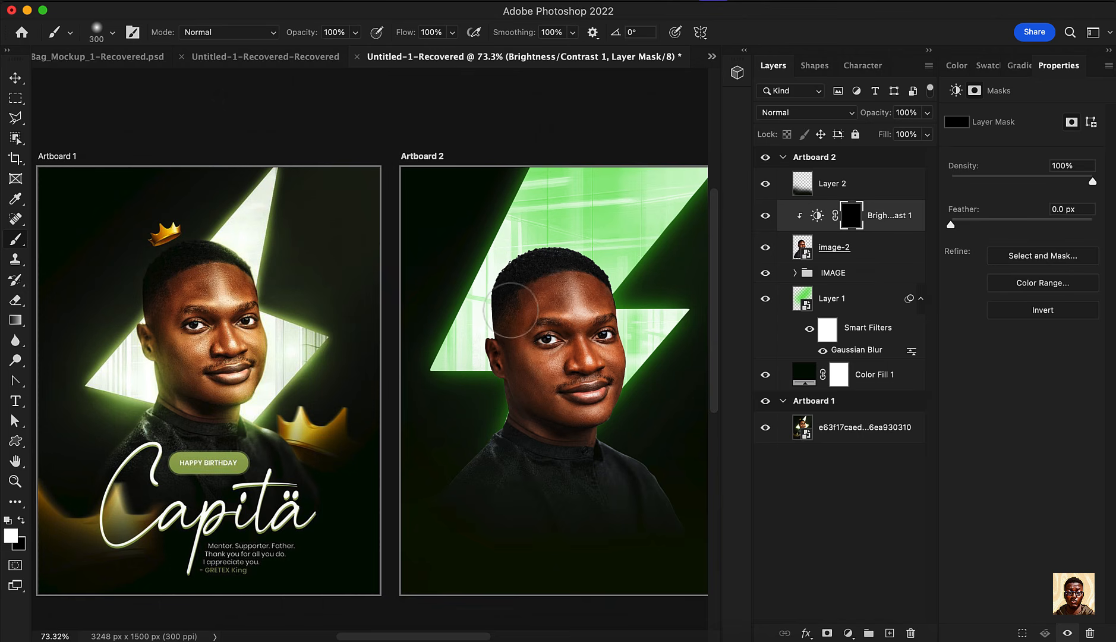
pyautogui.press('[')
pyautogui.press('[')
pyautogui.press('[')
pyautogui.scroll(1, 496, 287)
pyautogui.scroll(1, 496, 288)
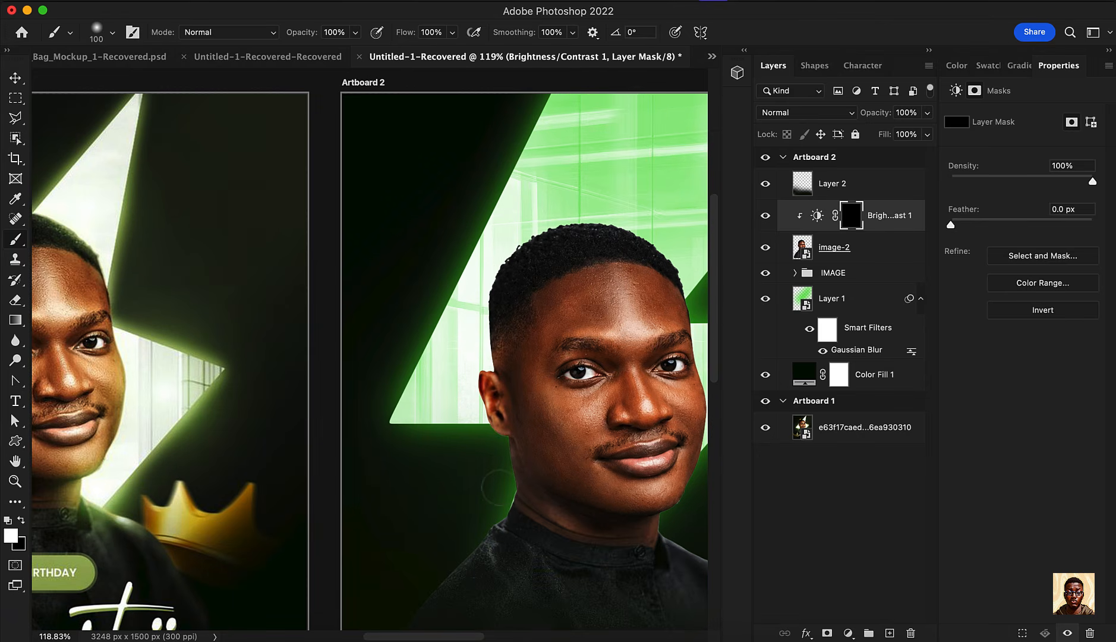
pyautogui.moveTo(496, 504); pyautogui.dragTo(495, 527)
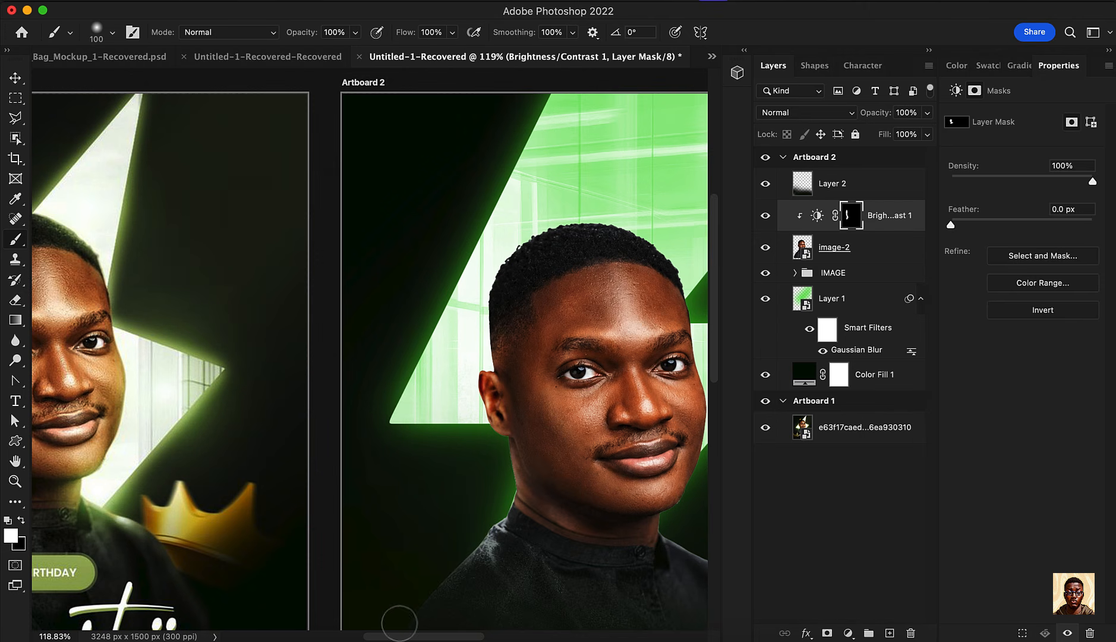
pyautogui.scroll(-2, 446, 484)
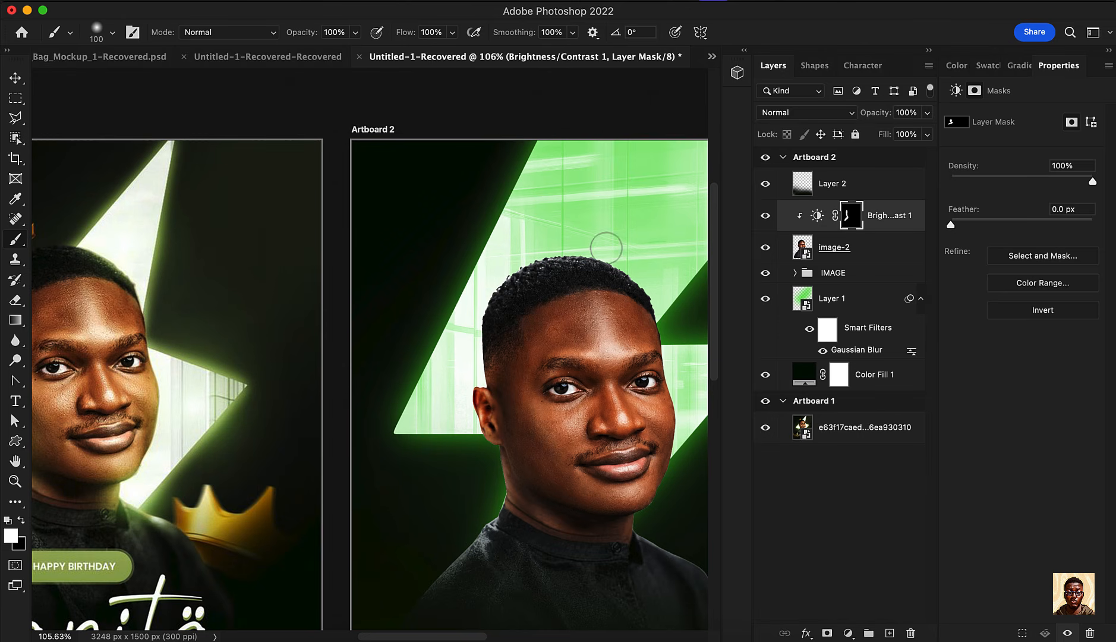
# Continue painting white on the Brightness/Contrast mask along the top of the hair and down the portrait's right edge
pyautogui.scroll(-8, 414, 199)
pyautogui.scroll(20, 431, 214)
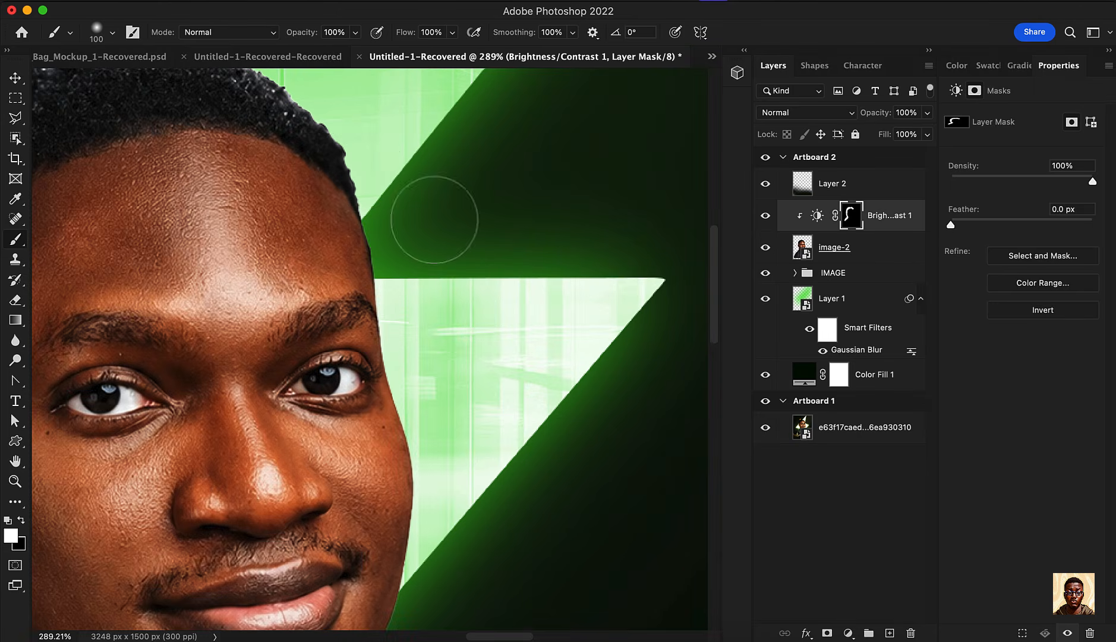
pyautogui.scroll(-5, 450, 281)
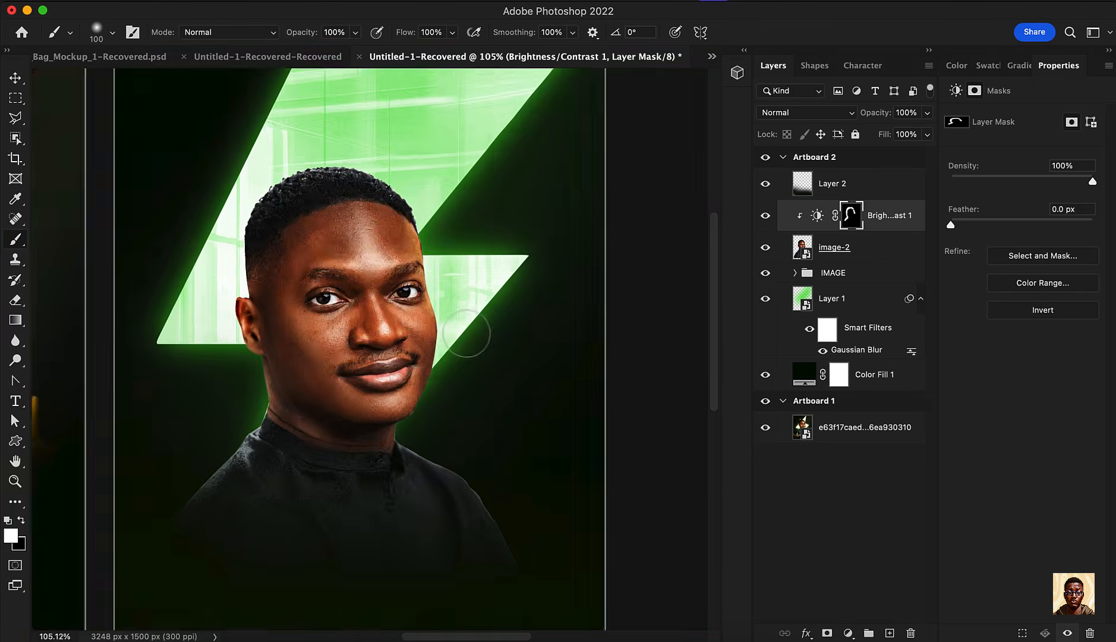
pyautogui.scroll(4, 433, 315)
pyautogui.scroll(-6, 433, 315)
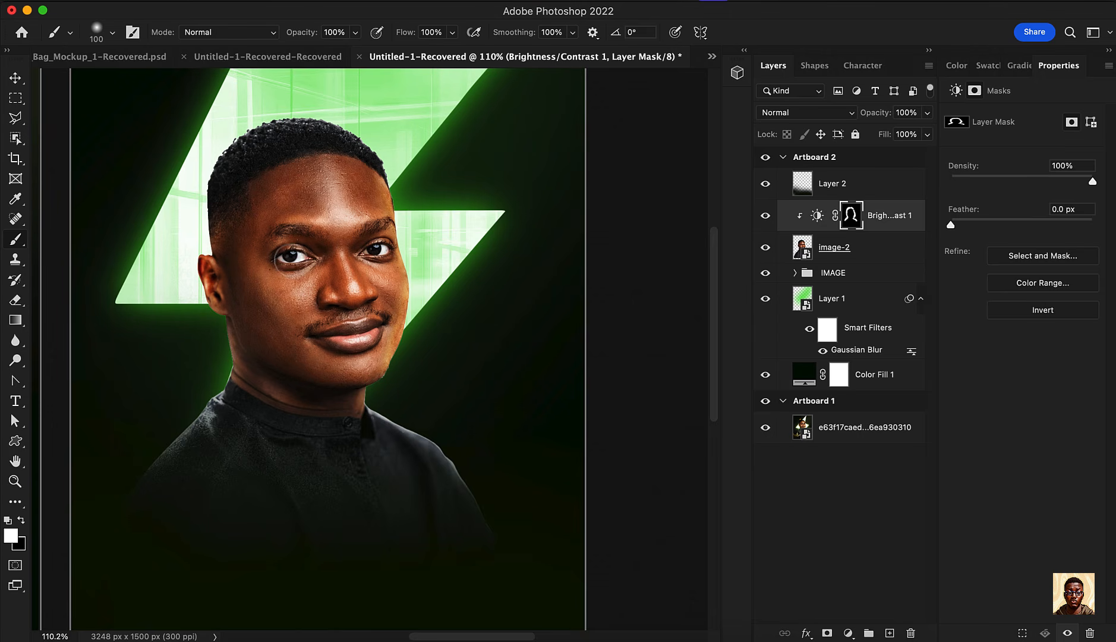
# Reduce the brush flow to 13% for softer painting on the Brightness/Contrast mask
pyautogui.click(290, 259)
pyautogui.moveTo(454, 39); pyautogui.dragTo(391, 64)
pyautogui.click(299, 255)
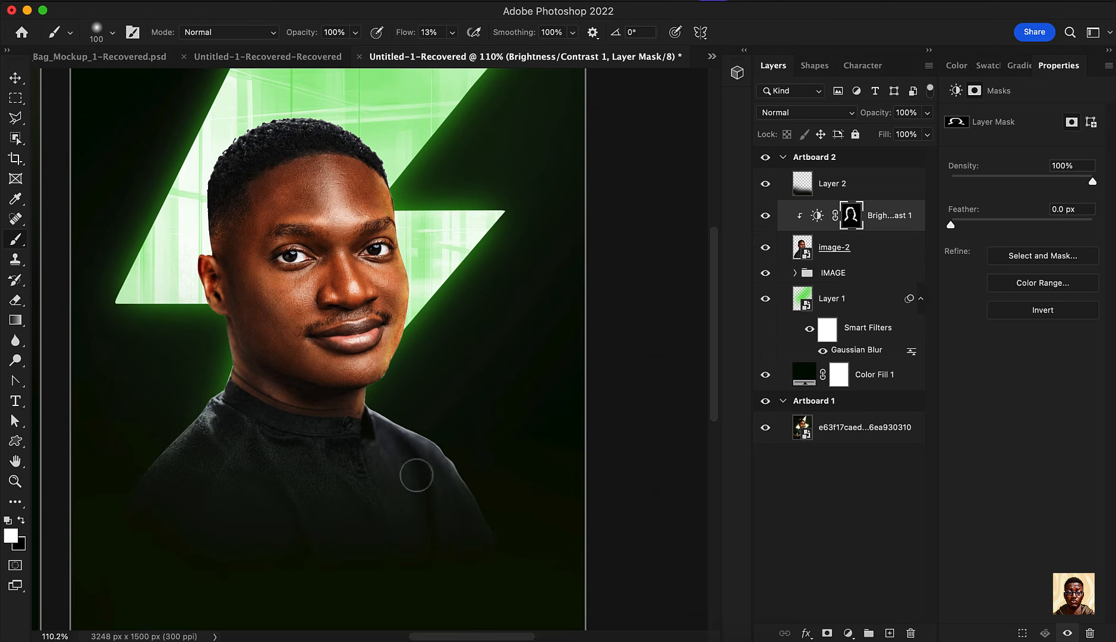
# Compare the portrait with and without the Brightness/Contrast adjustment by hiding and showing it, and check it against Artboard 1
pyautogui.scroll(-3, 571, 303)
pyautogui.scroll(-4, 445, 281)
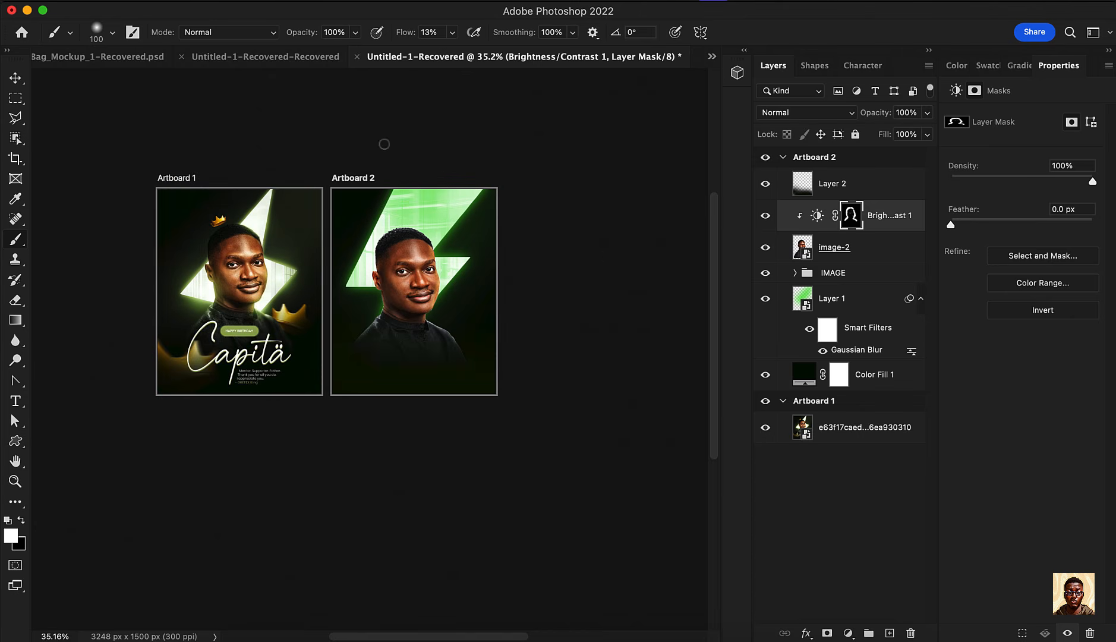
pyautogui.scroll(5, 316, 307)
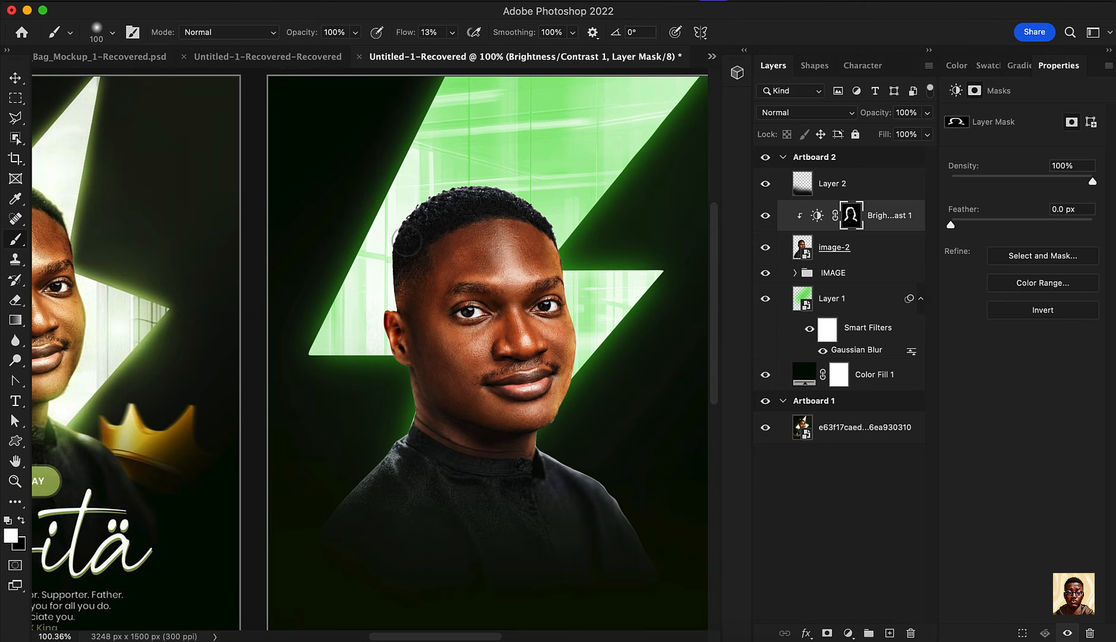
pyautogui.click(766, 216)
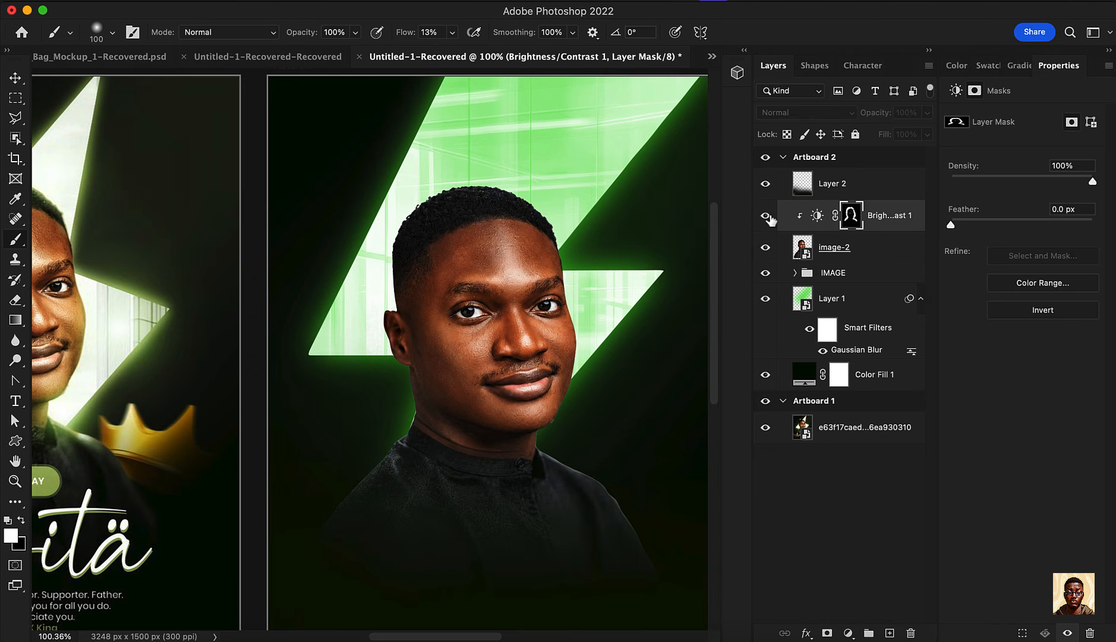
pyautogui.click(767, 215)
pyautogui.scroll(-2, 313, 268)
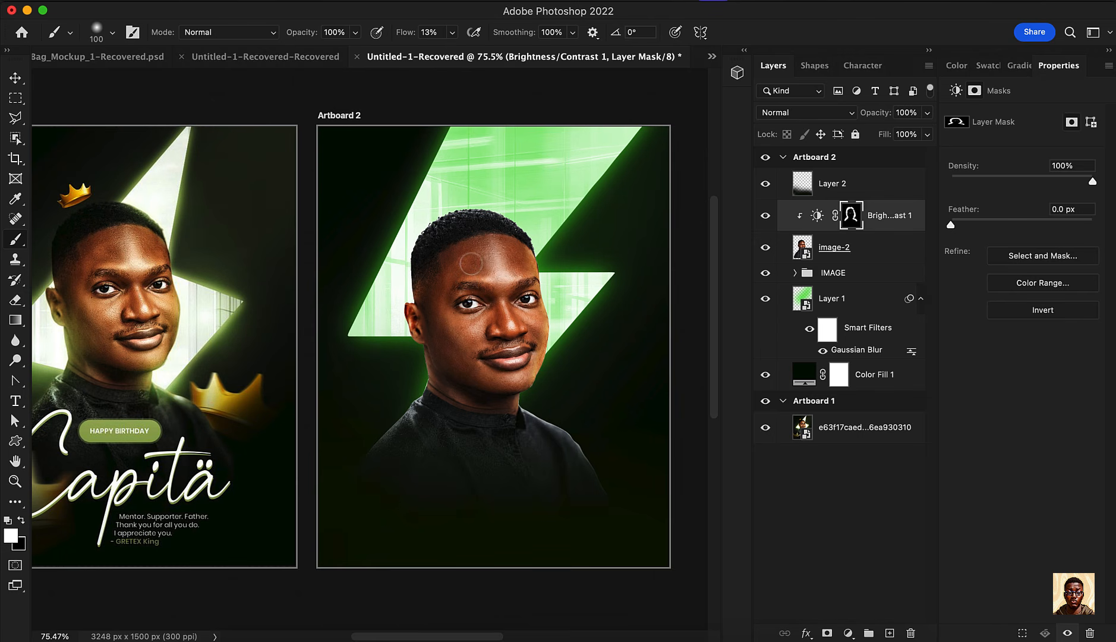
pyautogui.scroll(1, 485, 242)
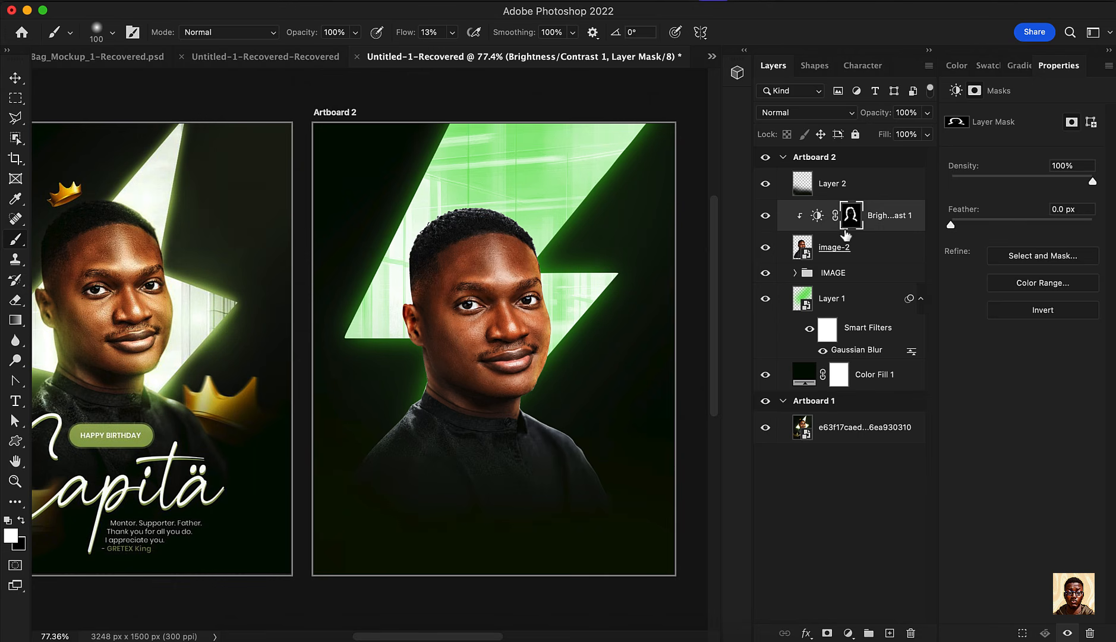
pyautogui.scroll(-1, 507, 275)
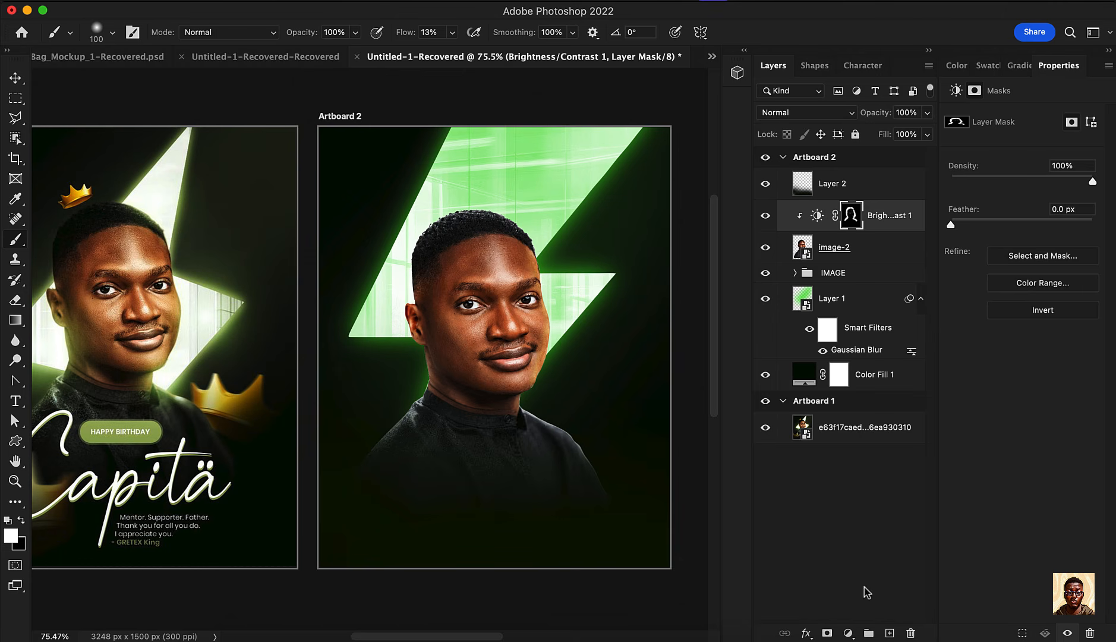
# Add a Solid Color fill in bright green #36e43a above the Brightness/Contrast adjustment and clip it to the portrait
pyautogui.click(848, 633)
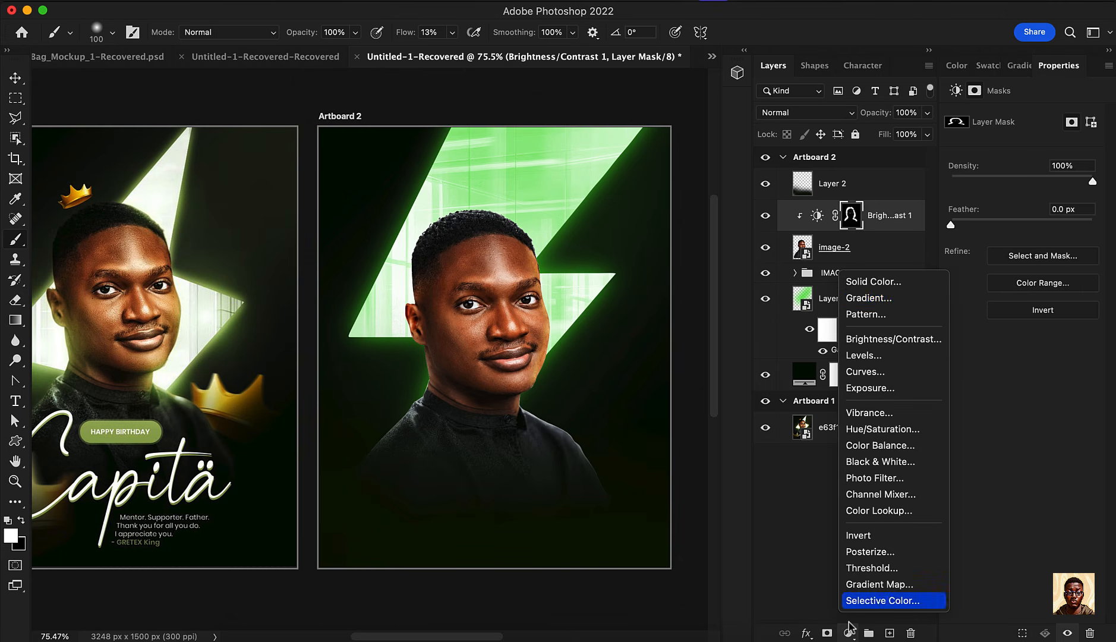
pyautogui.click(887, 282)
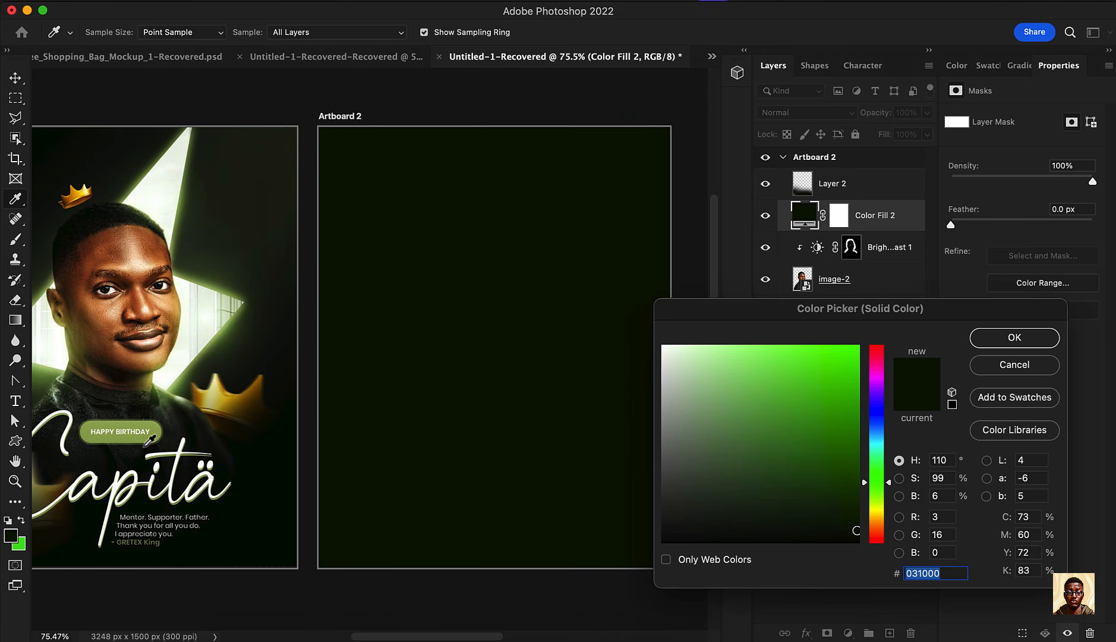
pyautogui.click(23, 544)
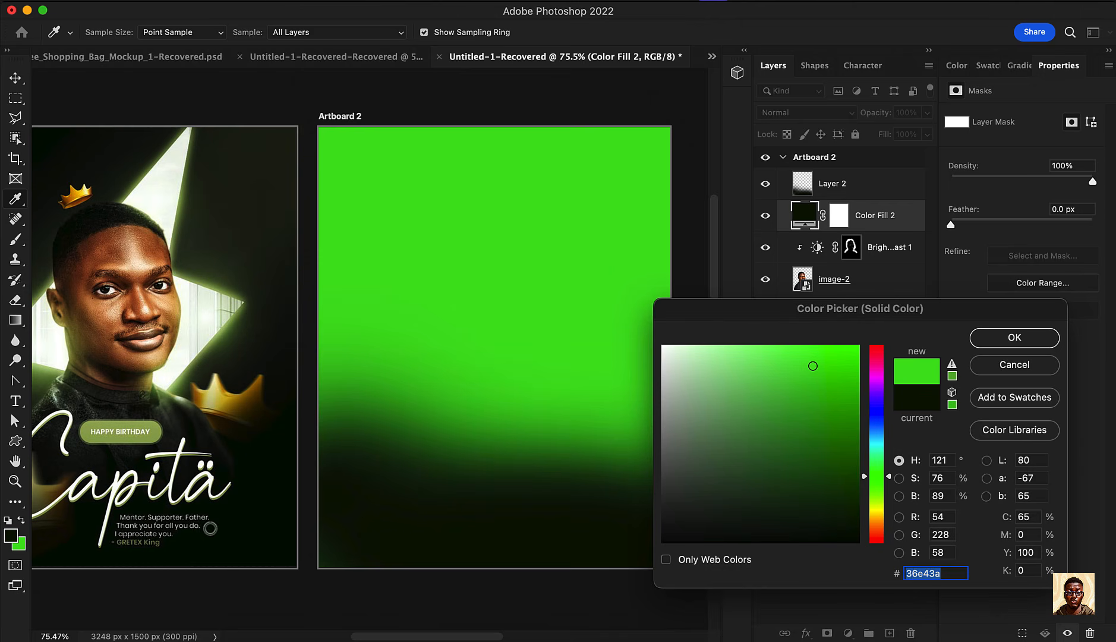
pyautogui.click(1055, 337)
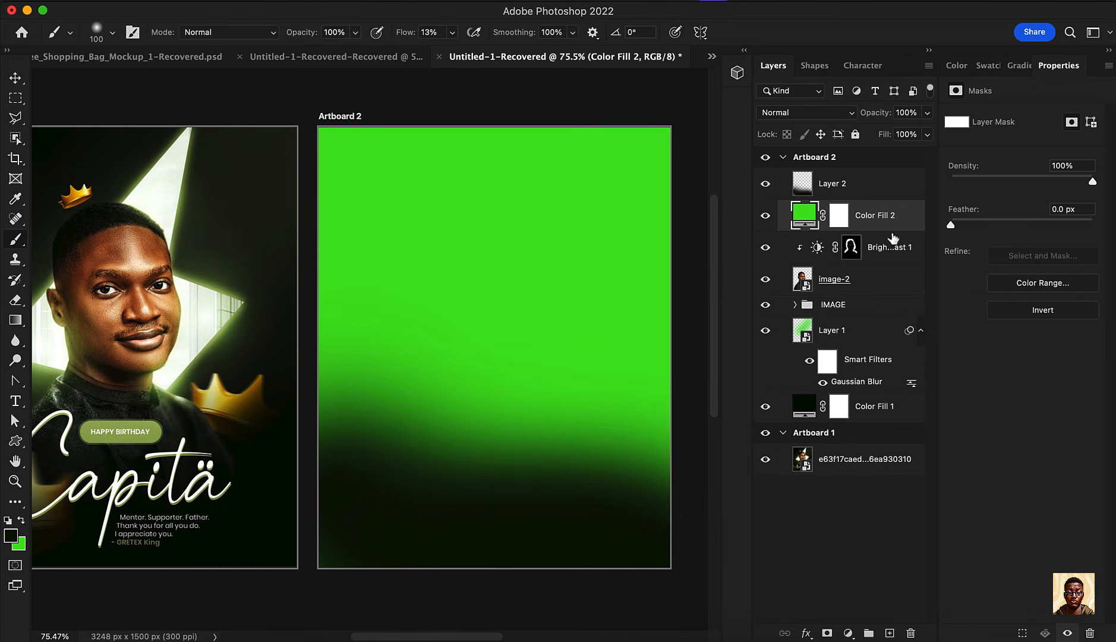
pyautogui.rightClick(898, 229)
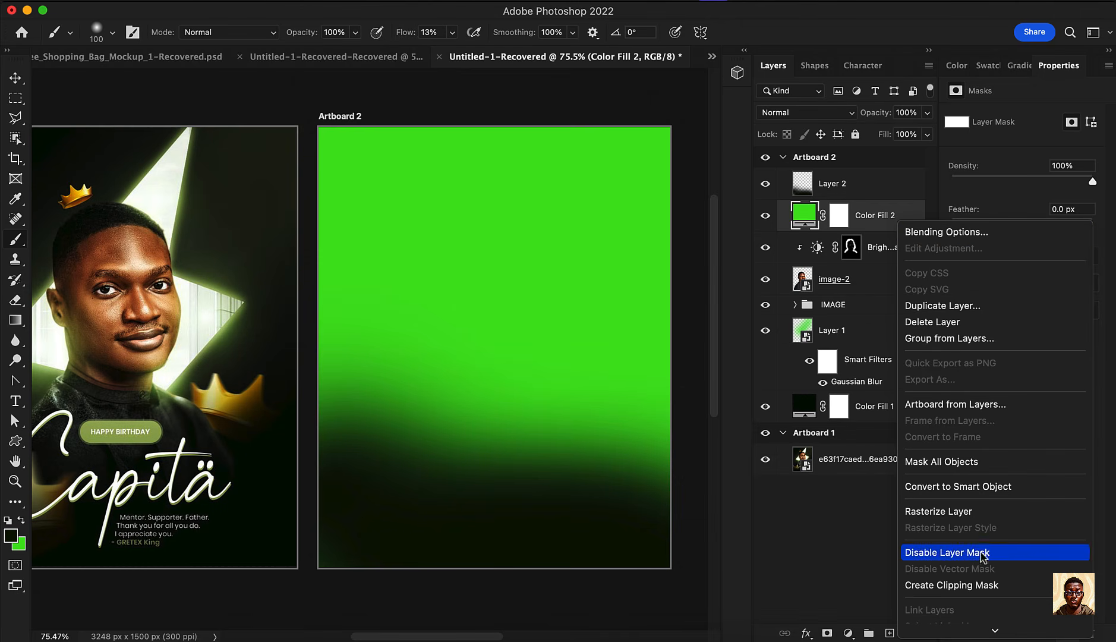
pyautogui.click(973, 589)
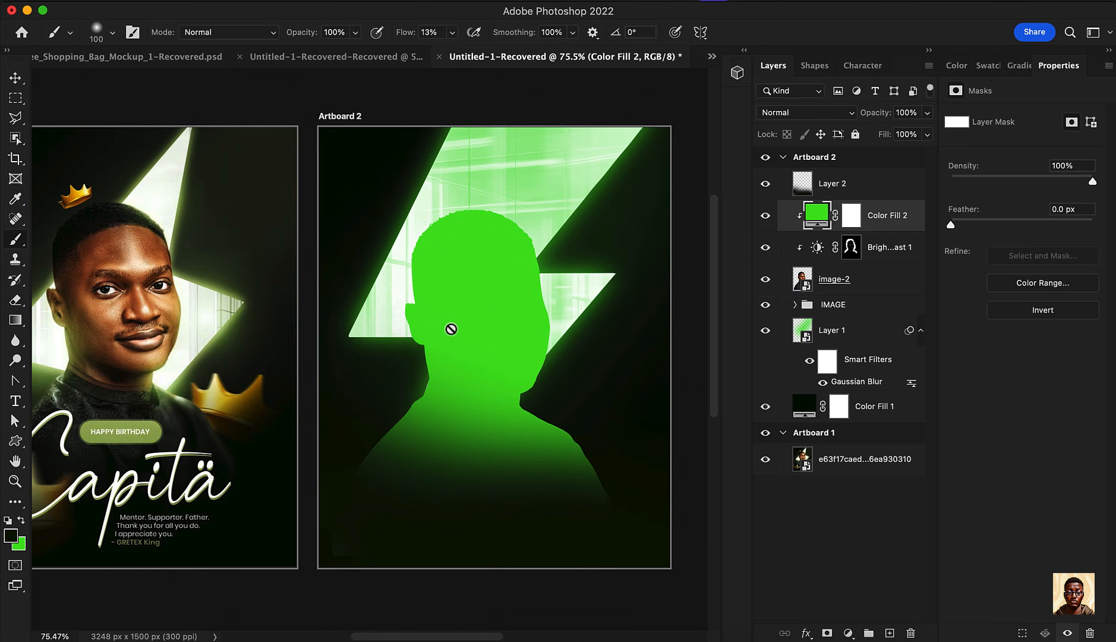
# Set the green fill's blend mode to Screen and invert its layer mask to black
pyautogui.click(790, 116)
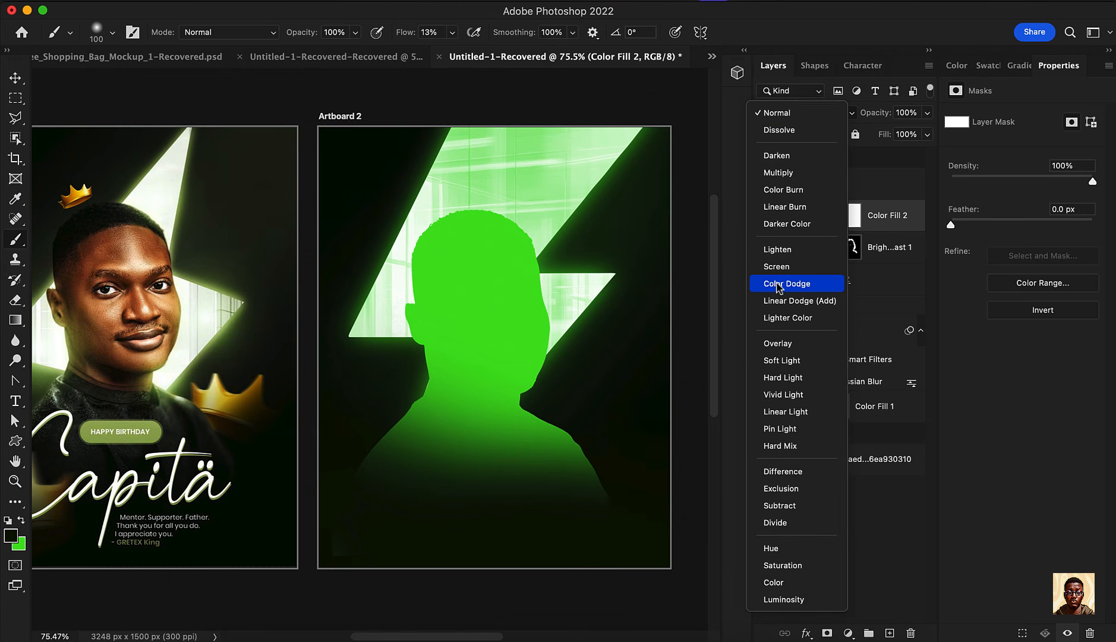
pyautogui.click(780, 267)
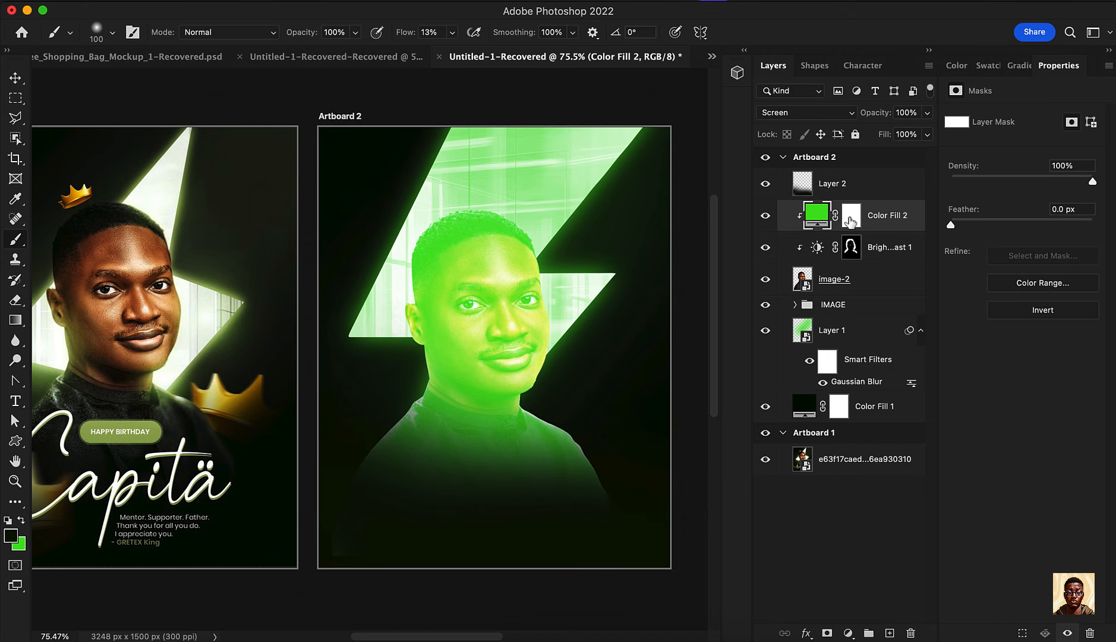
pyautogui.click(851, 217)
pyautogui.press('super+i')
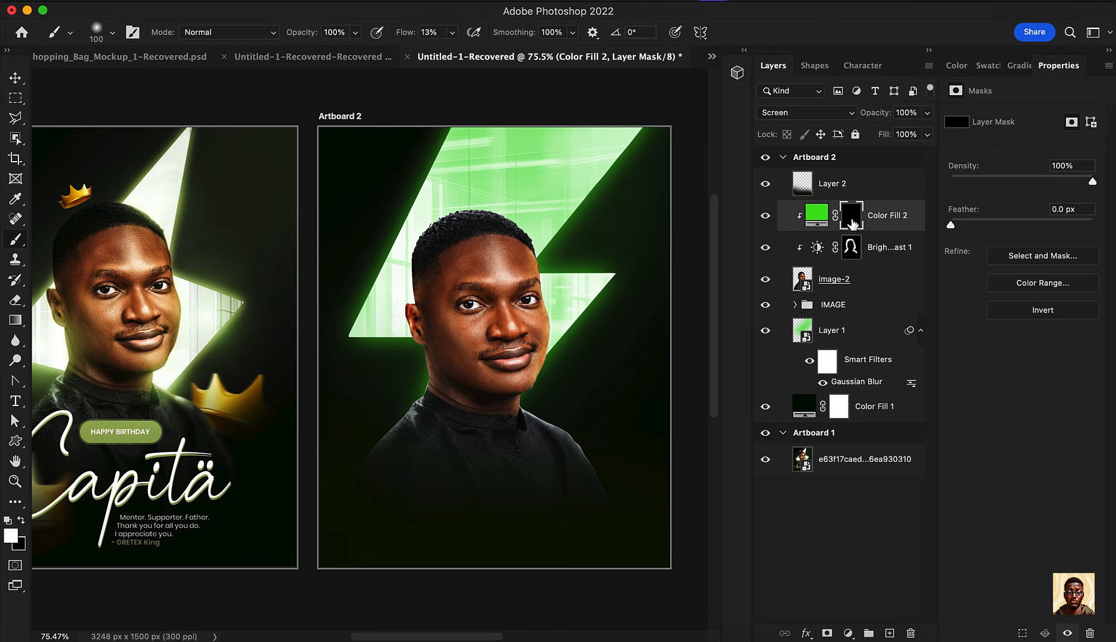
# Paint white on the green fill's mask with a 150 px soft brush along the portrait's left ear, neck, shoulder and hair
pyautogui.scroll(2, 405, 267)
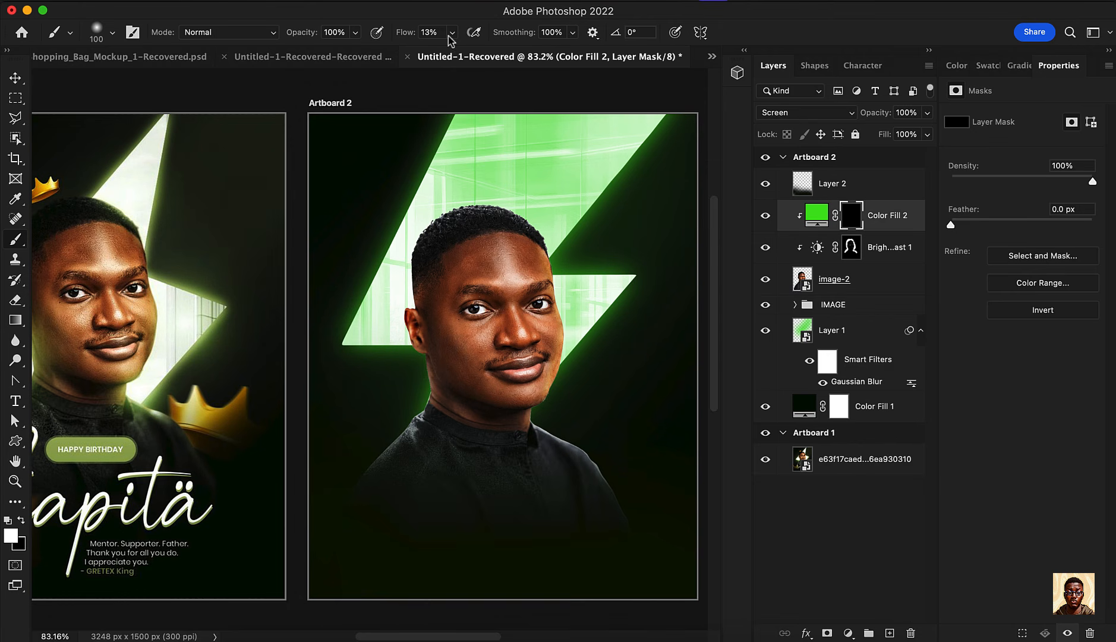
pyautogui.scroll(5, 386, 274)
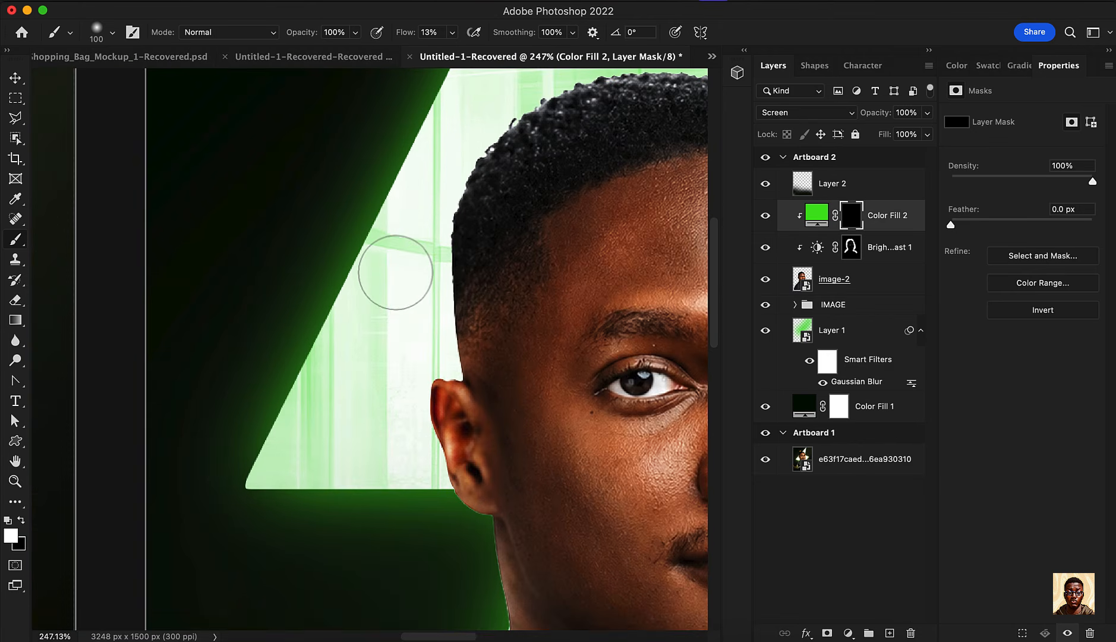
pyautogui.press(']')
pyautogui.press(']')
pyautogui.scroll(-5, 426, 232)
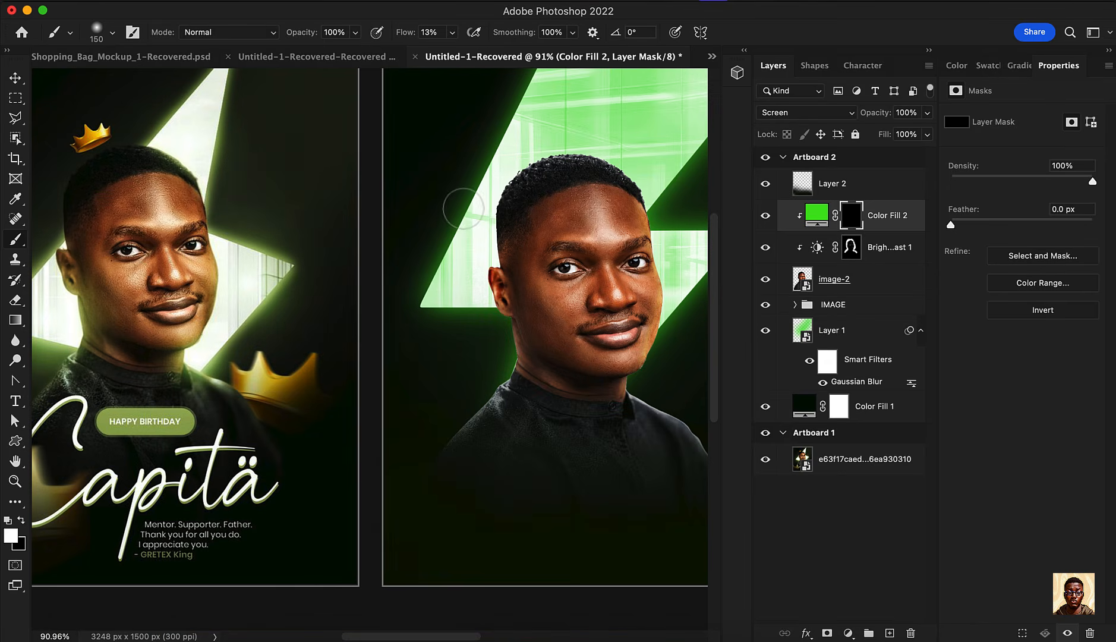
pyautogui.moveTo(497, 268); pyautogui.dragTo(495, 376)
pyautogui.moveTo(504, 359)
pyautogui.mouseDown()
pyautogui.moveTo(485, 215)
pyautogui.moveTo(499, 390)
pyautogui.moveTo(492, 374)
pyautogui.moveTo(417, 458)
pyautogui.mouseUp()
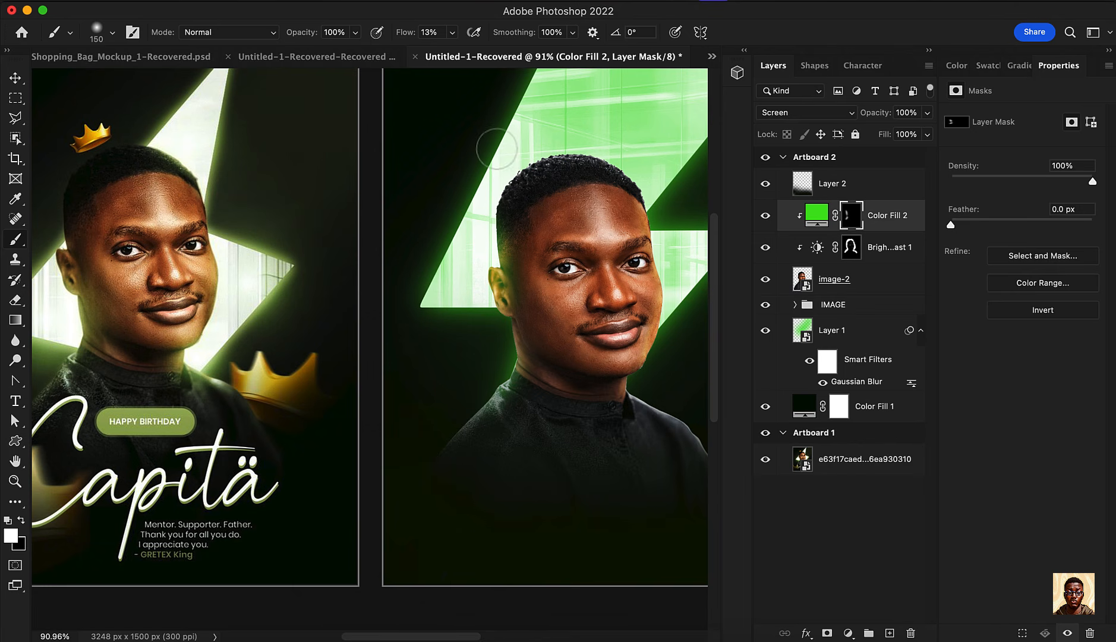
pyautogui.moveTo(505, 187); pyautogui.dragTo(523, 179)
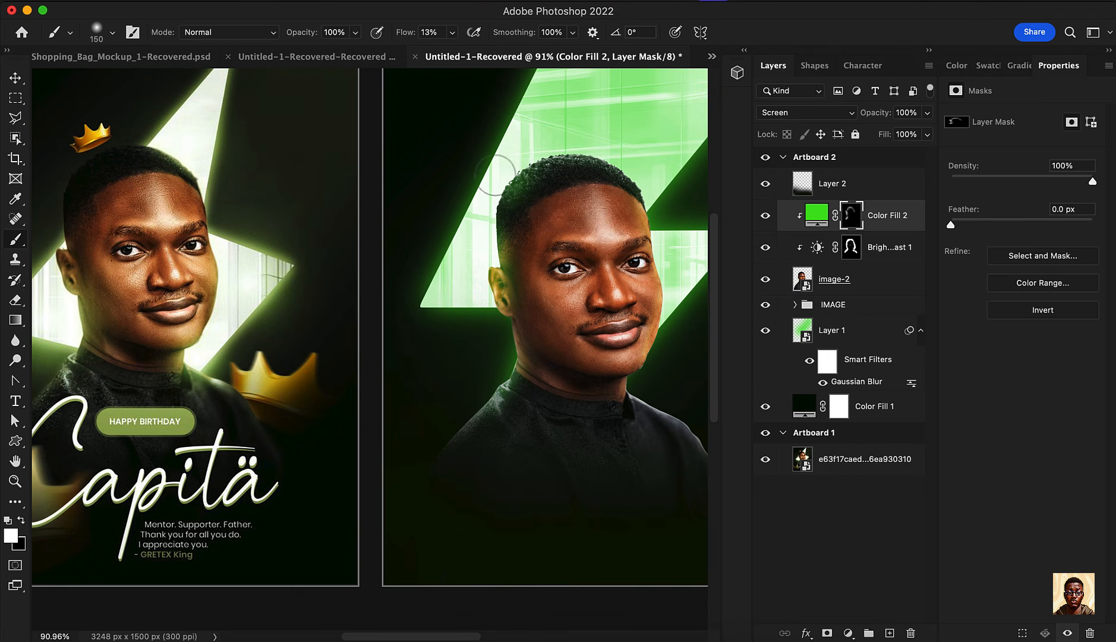
# Extend the green rim light on the fill's mask to the portrait's right edge and across the shirt
pyautogui.scroll(-2, 367, 293)
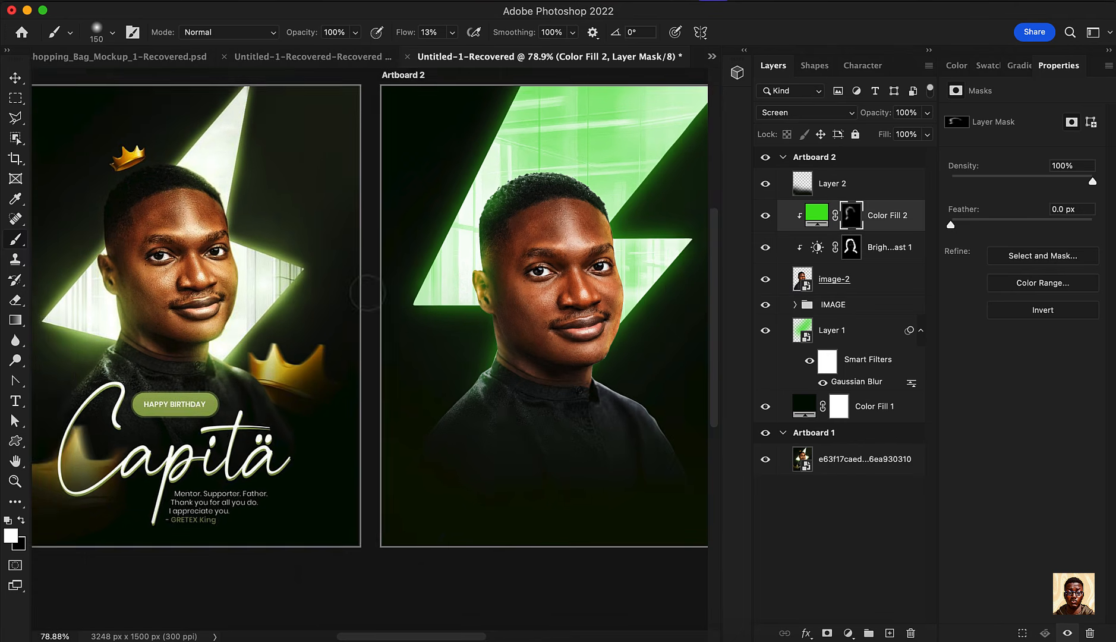
pyautogui.scroll(1, 628, 325)
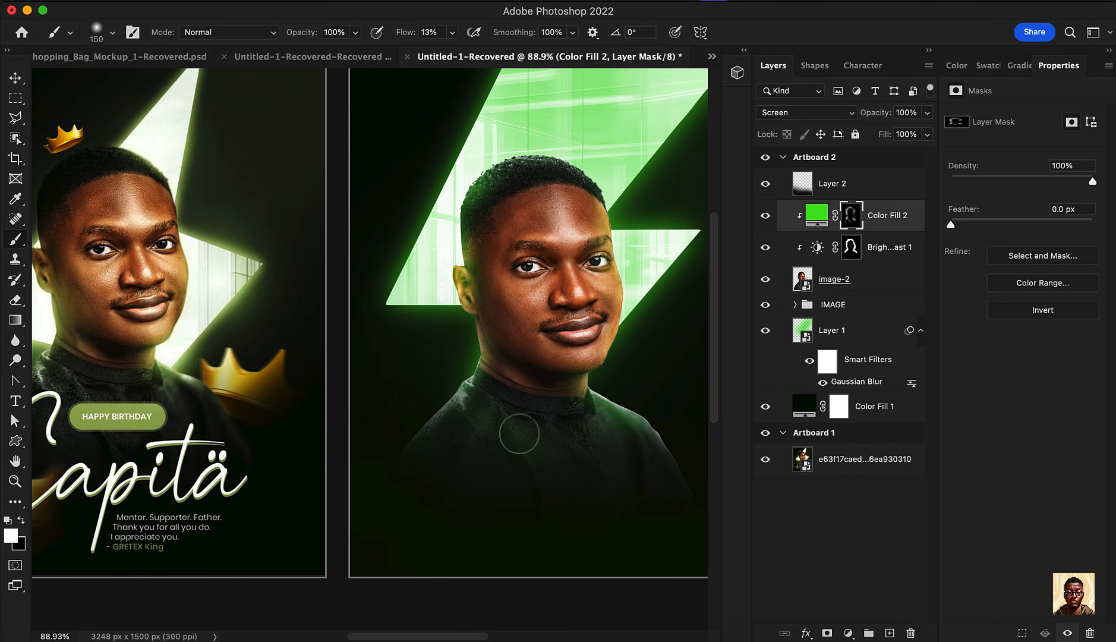
pyautogui.scroll(-2, 436, 309)
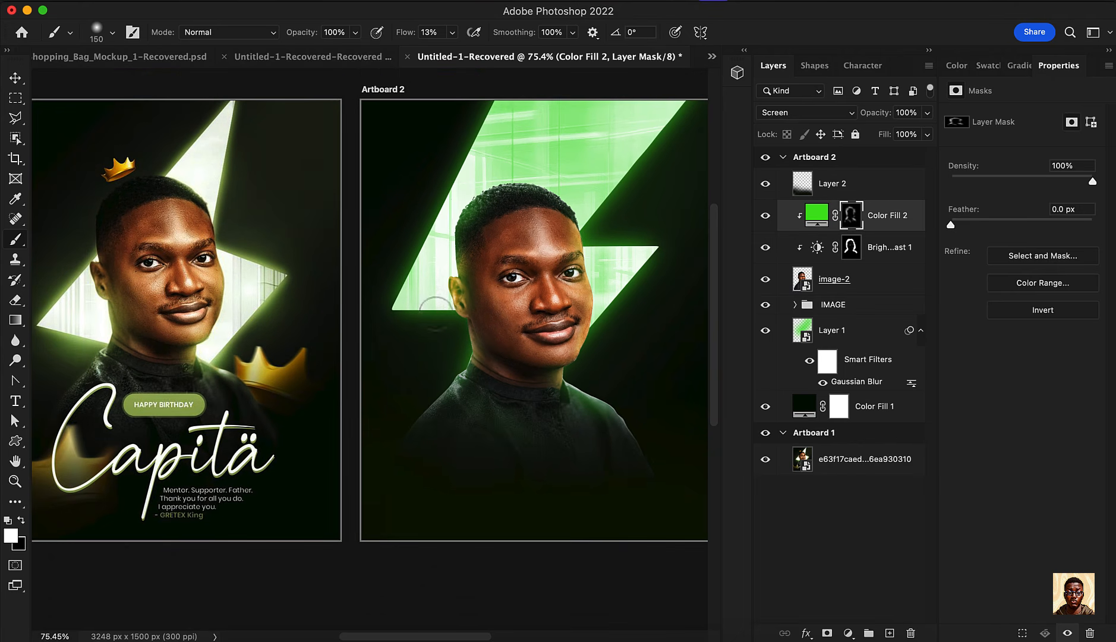
# Switch the brush to black and soften the green tint on the left side of the portrait's hair
pyautogui.scroll(4, 462, 210)
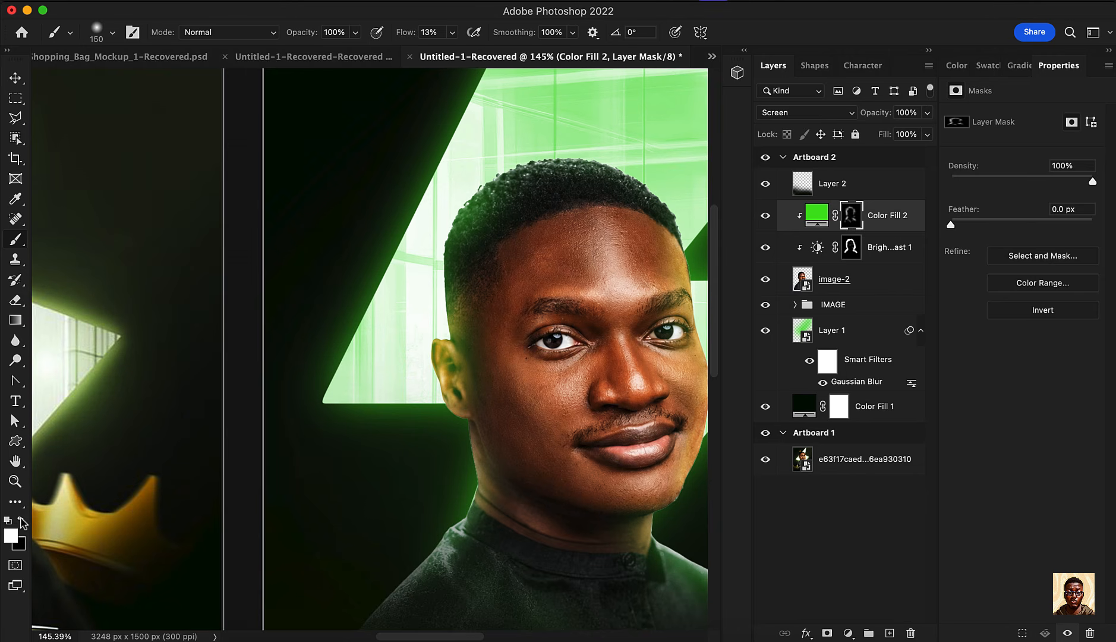
pyautogui.click(22, 522)
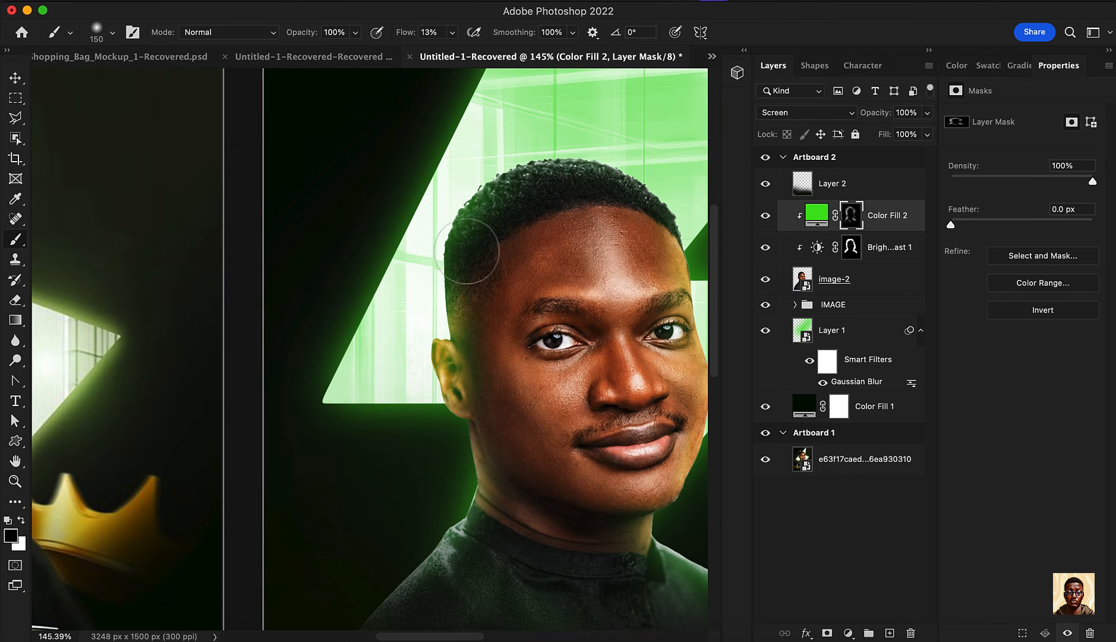
pyautogui.scroll(-1, 308, 327)
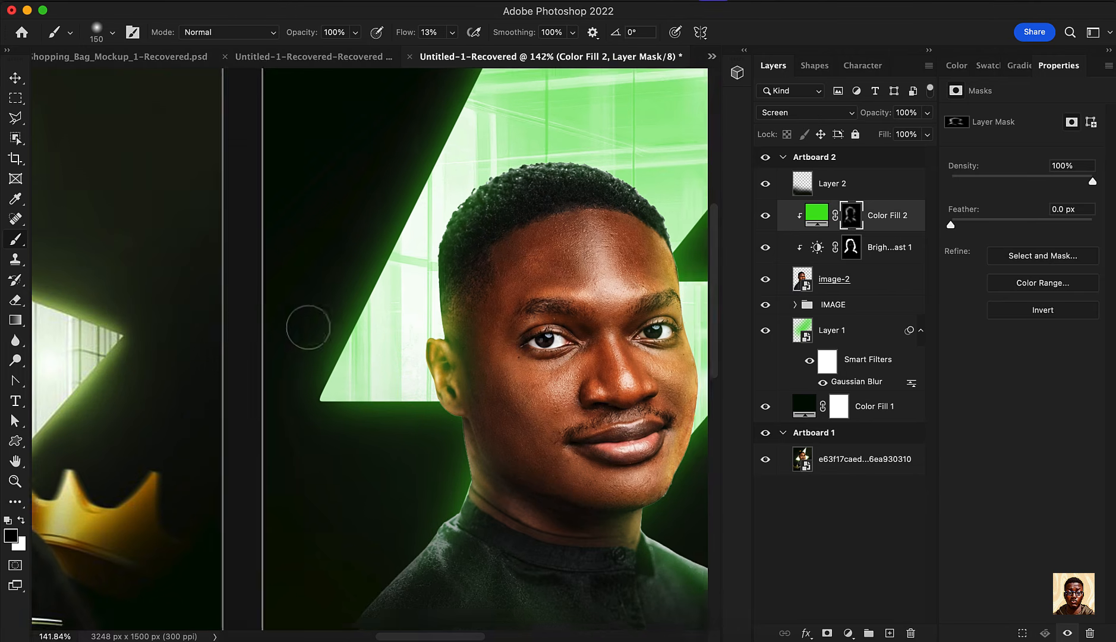
pyautogui.scroll(-5, 308, 327)
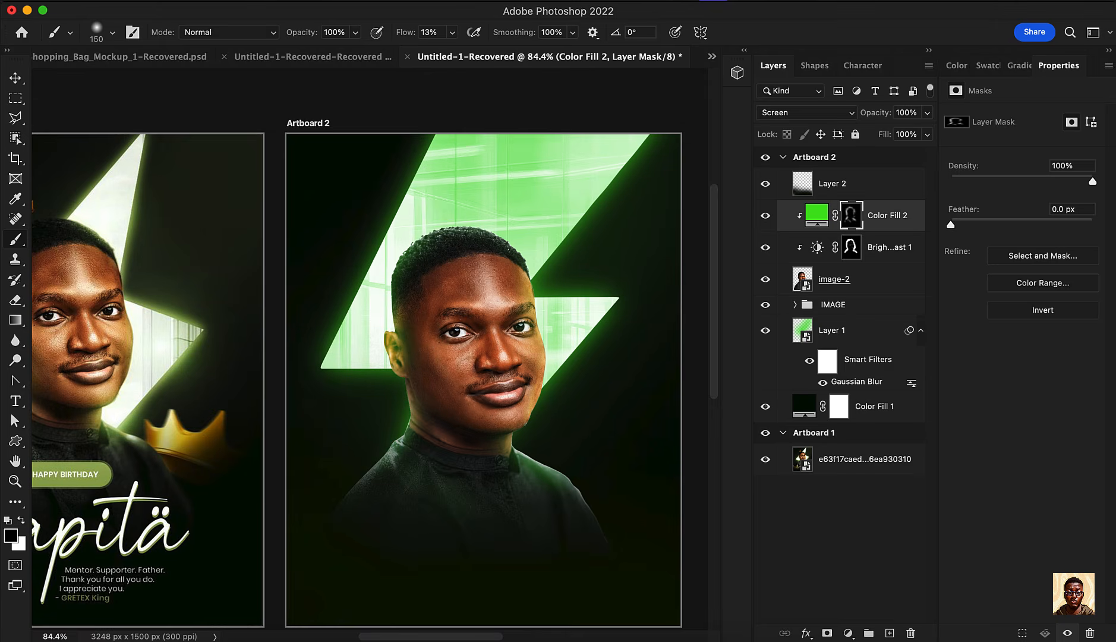
pyautogui.scroll(-3, 525, 344)
pyautogui.scroll(4, 525, 343)
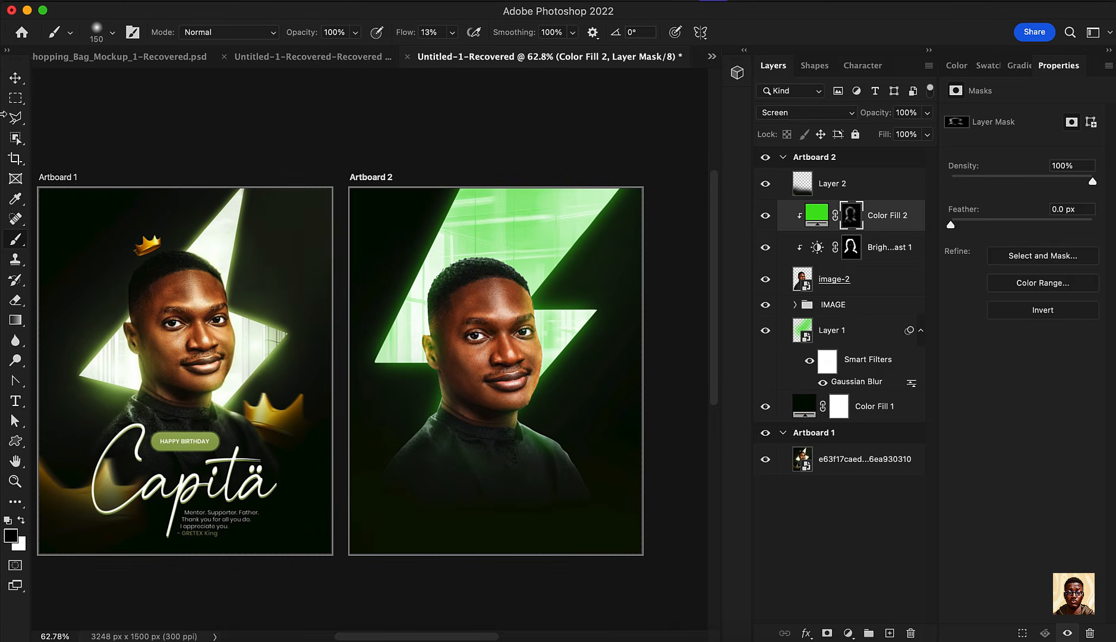
# Add a Photo Filter adjustment directly above the image-2 portrait, clipped to it
pyautogui.click(17, 82)
pyautogui.click(863, 278)
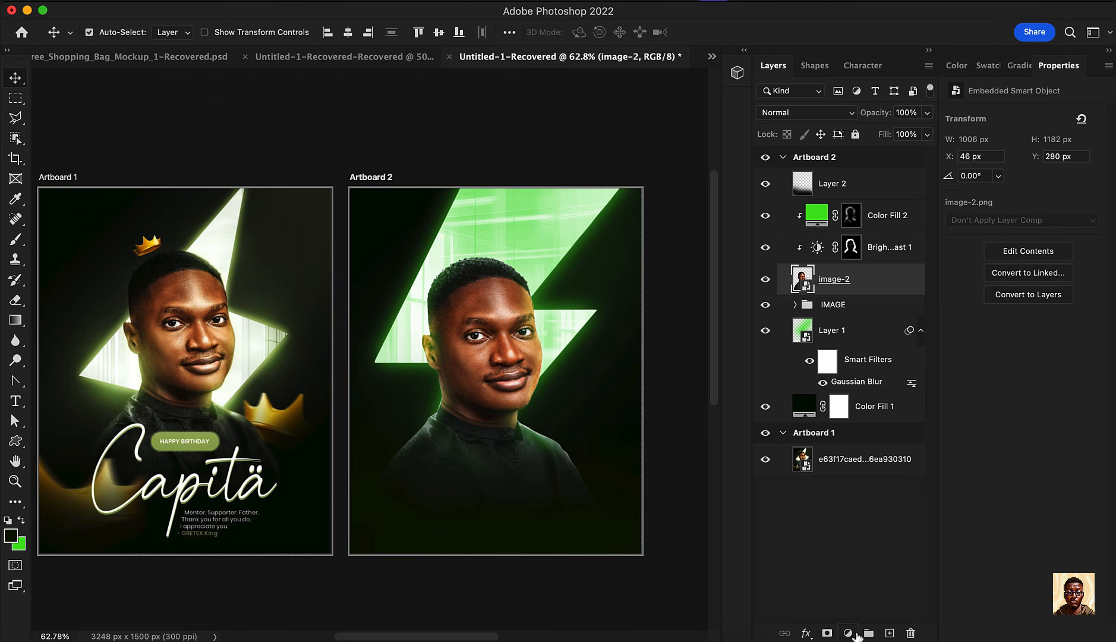
pyautogui.click(850, 634)
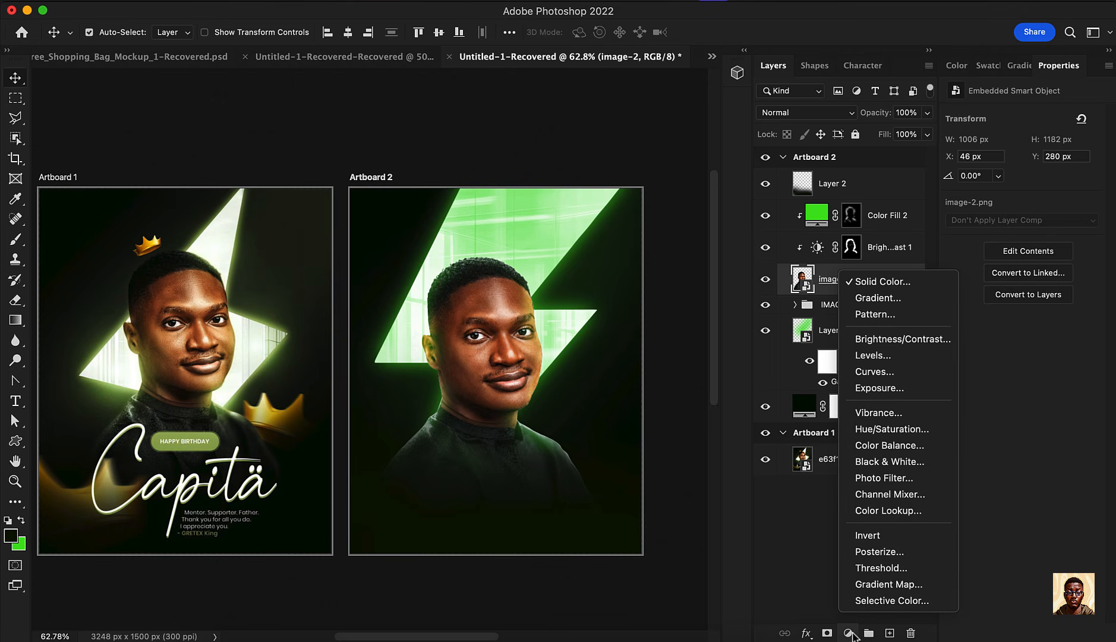
pyautogui.click(894, 479)
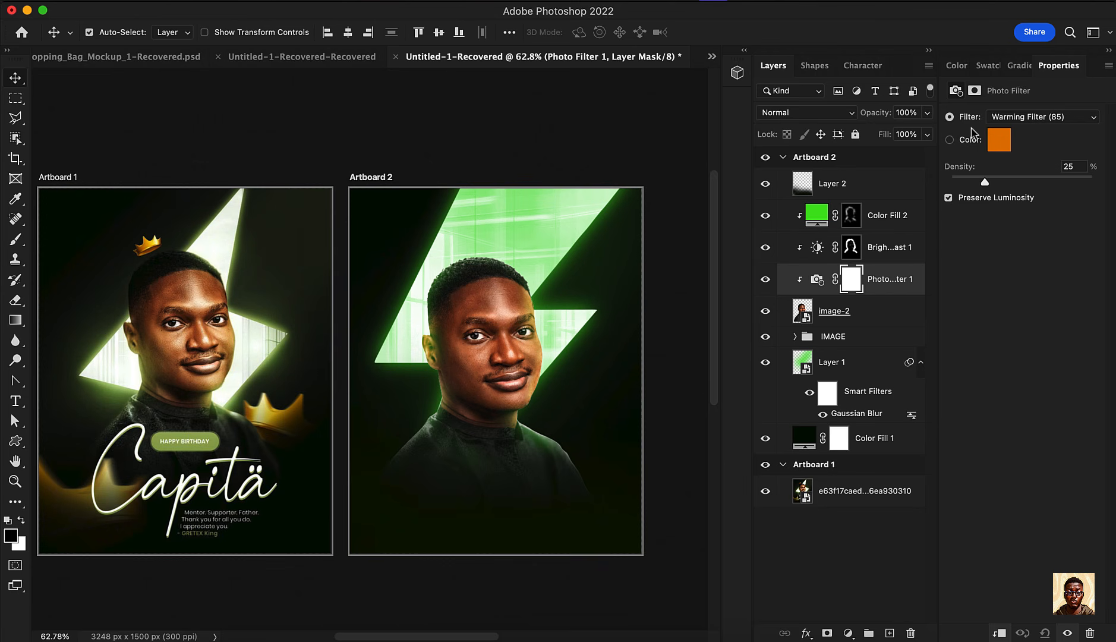
# Change the Photo Filter's colour from the warming preset to bright green #6aff29
pyautogui.click(999, 141)
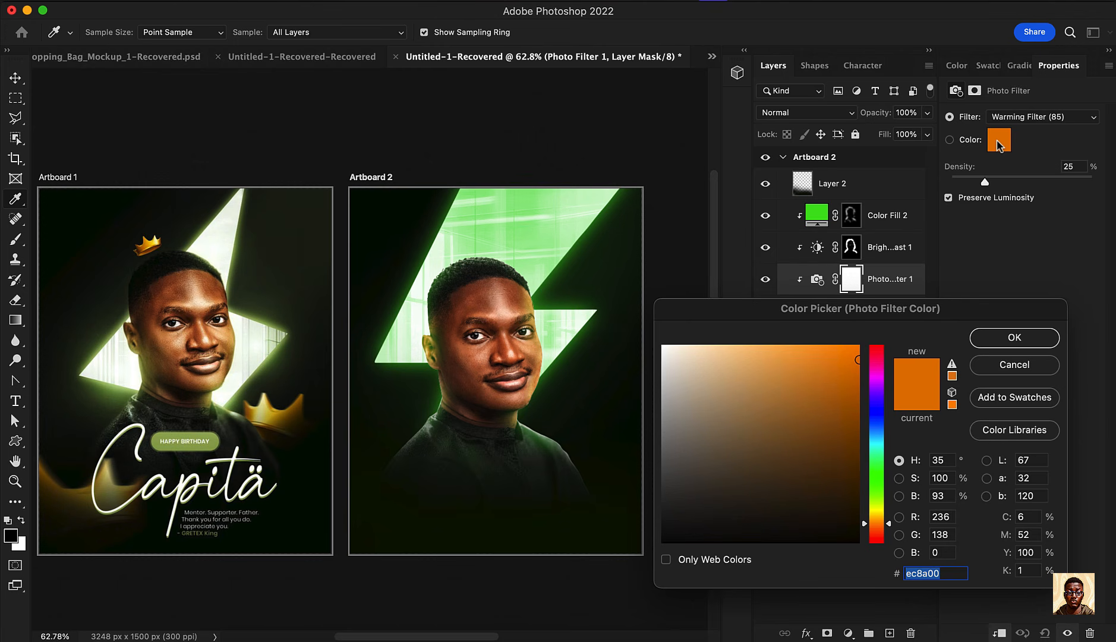
pyautogui.click(877, 487)
pyautogui.moveTo(833, 353); pyautogui.dragTo(828, 332)
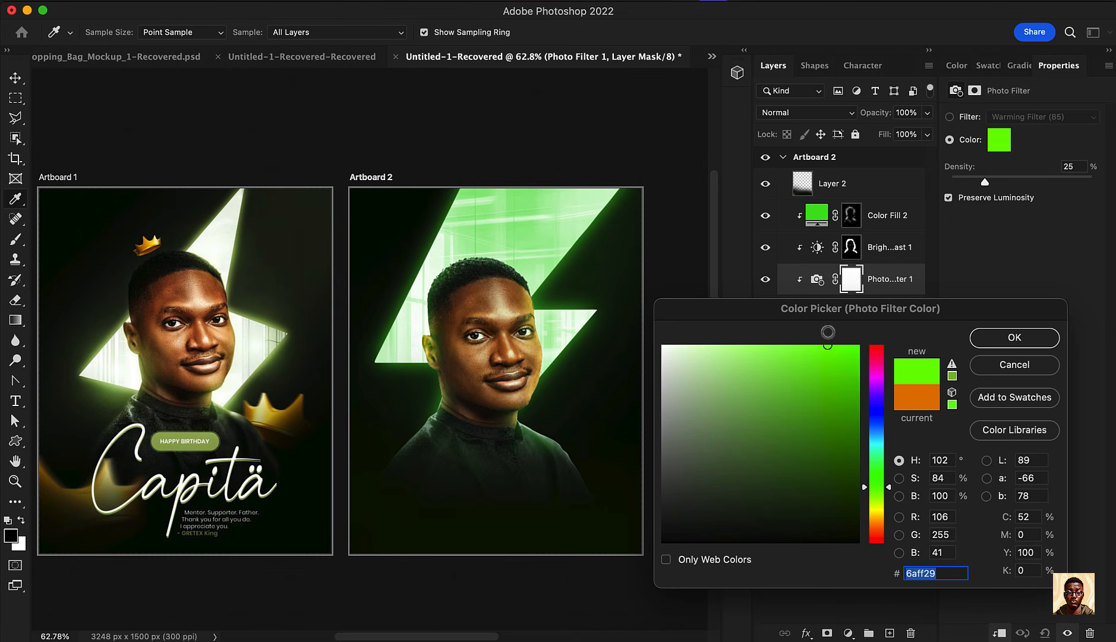
pyautogui.click(1006, 340)
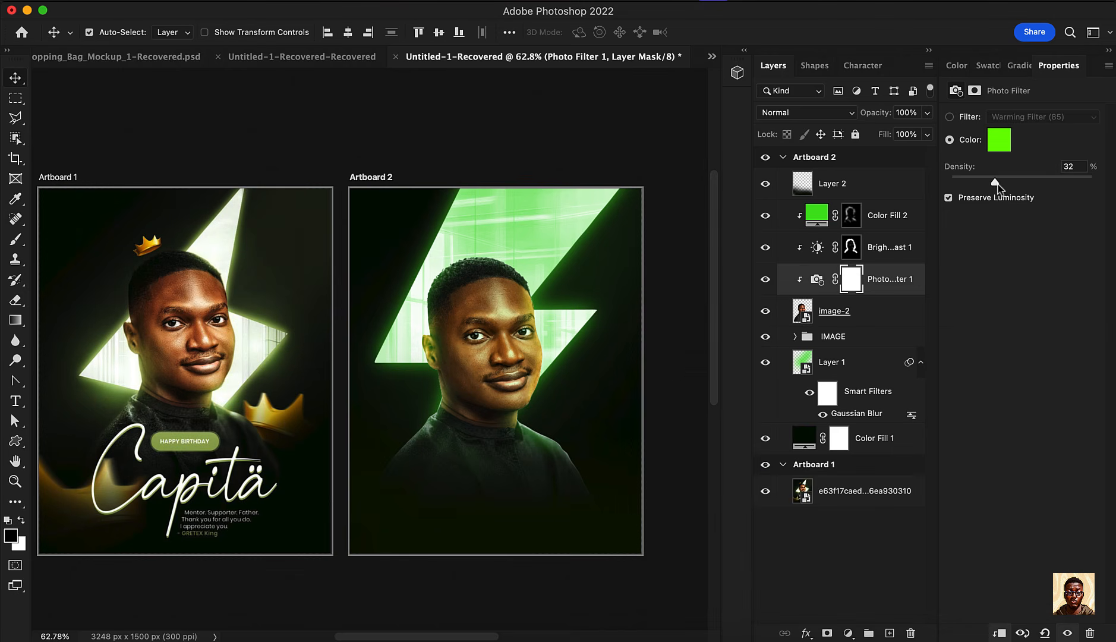
# Set the green photo filter's density to 32%, after trying 52% on the portrait
pyautogui.moveTo(997, 183); pyautogui.dragTo(1013, 184)
pyautogui.scroll(-2, 618, 326)
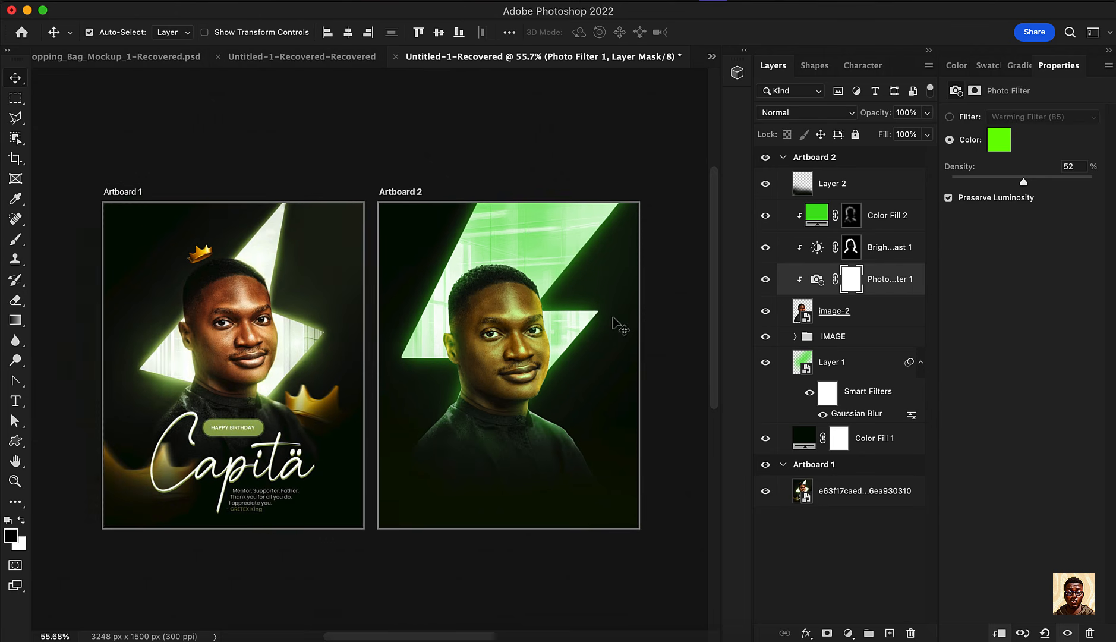
pyautogui.scroll(5, 545, 329)
pyautogui.scroll(-3, 550, 344)
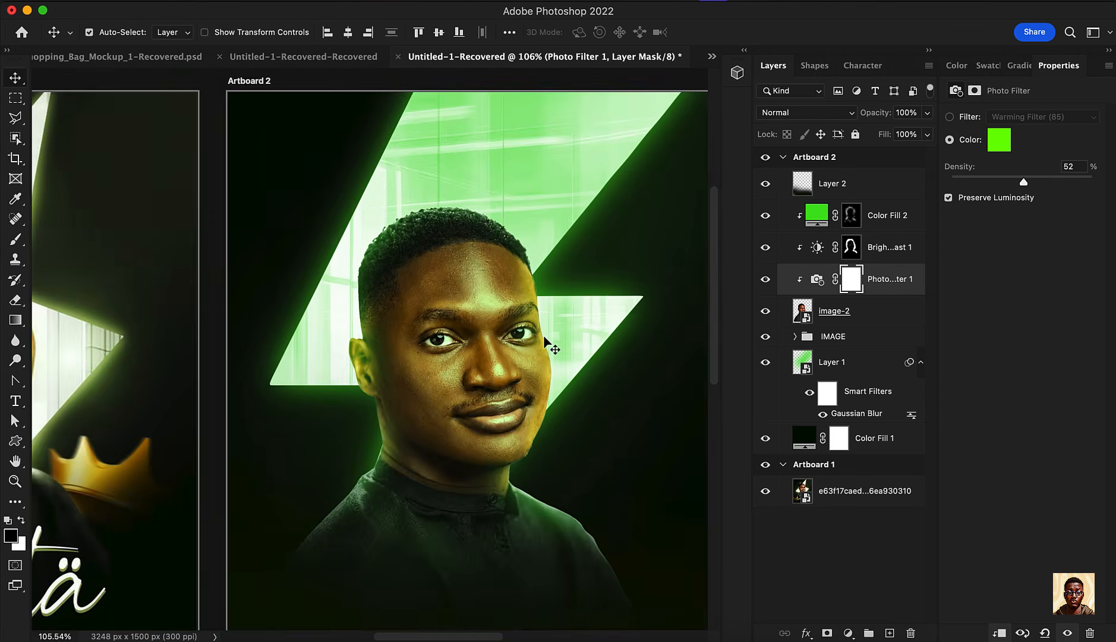
pyautogui.scroll(-1, 546, 341)
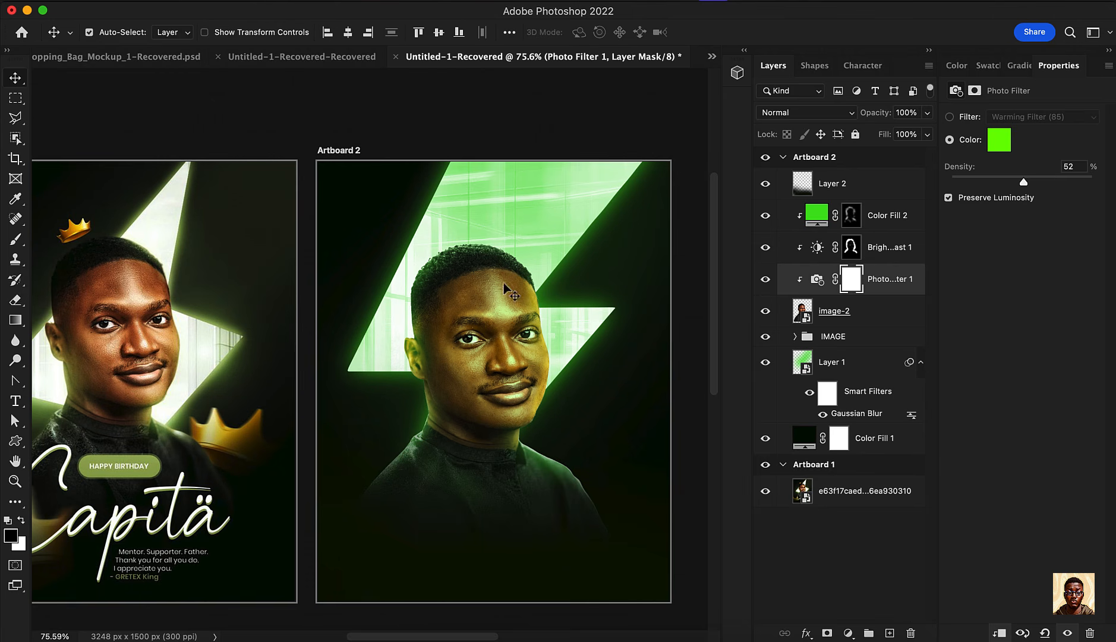
pyautogui.scroll(-1, 619, 308)
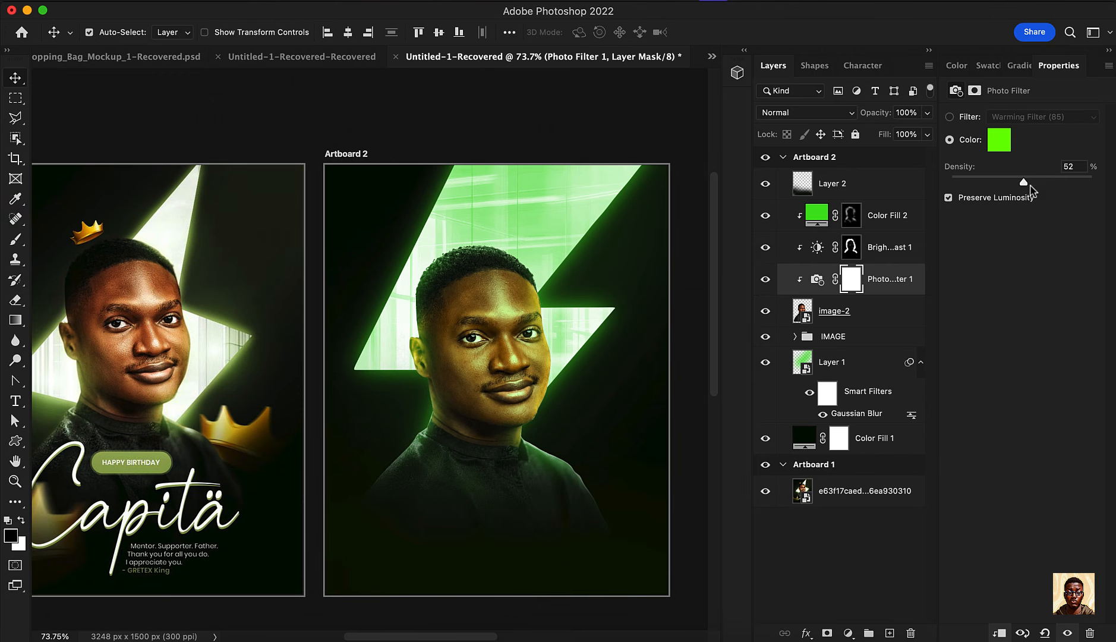
pyautogui.moveTo(1024, 183)
pyautogui.mouseDown()
pyautogui.moveTo(993, 185)
pyautogui.moveTo(1011, 194)
pyautogui.mouseUp()
pyautogui.scroll(-3, 611, 309)
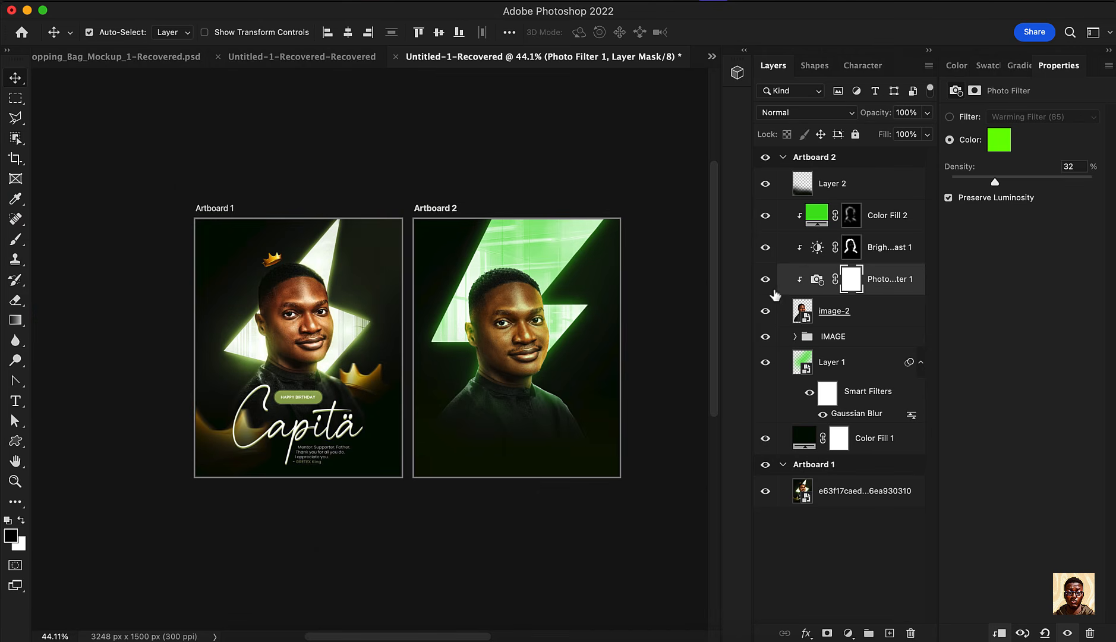
# Hide the green fill, brightness and photo filter layers clipped to the portrait and show them again to compare before and after
pyautogui.moveTo(766, 282); pyautogui.dragTo(765, 228)
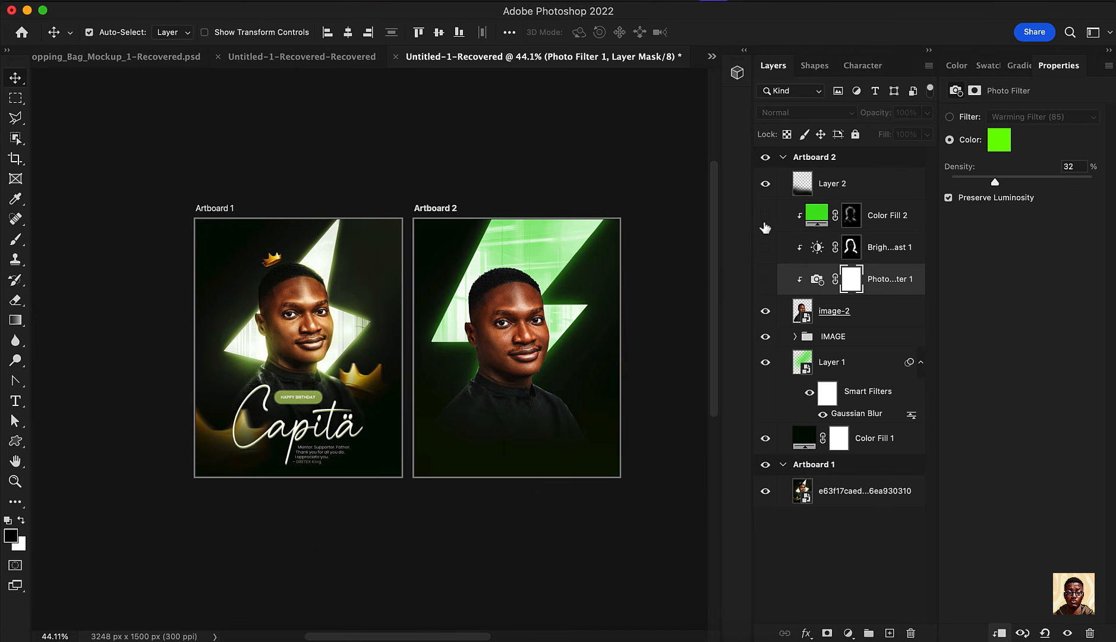
pyautogui.click(765, 247)
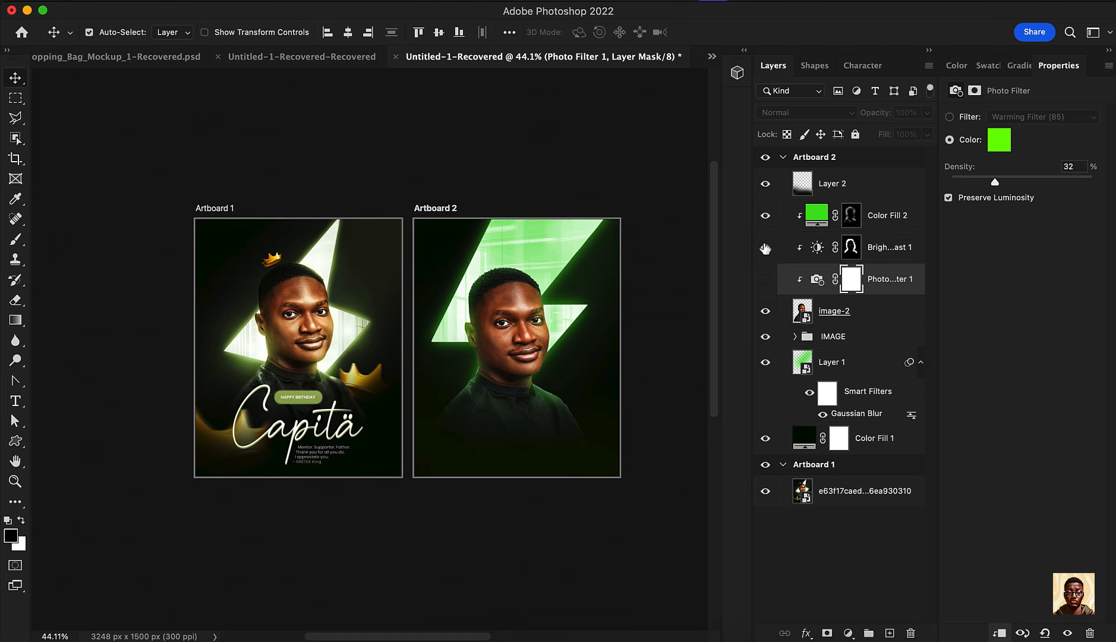
pyautogui.click(767, 281)
# Examine the graded portrait on Artboard 2 closely and compare its skin tone and rim light with the reference on Artboard 1
pyautogui.scroll(3, 507, 351)
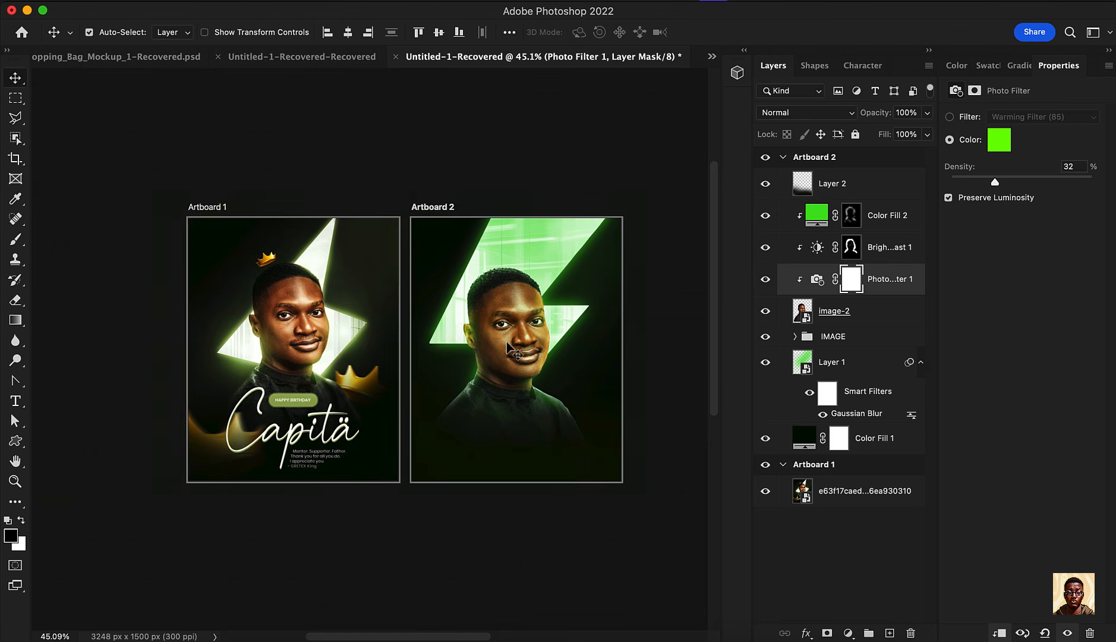
pyautogui.scroll(-3, 523, 351)
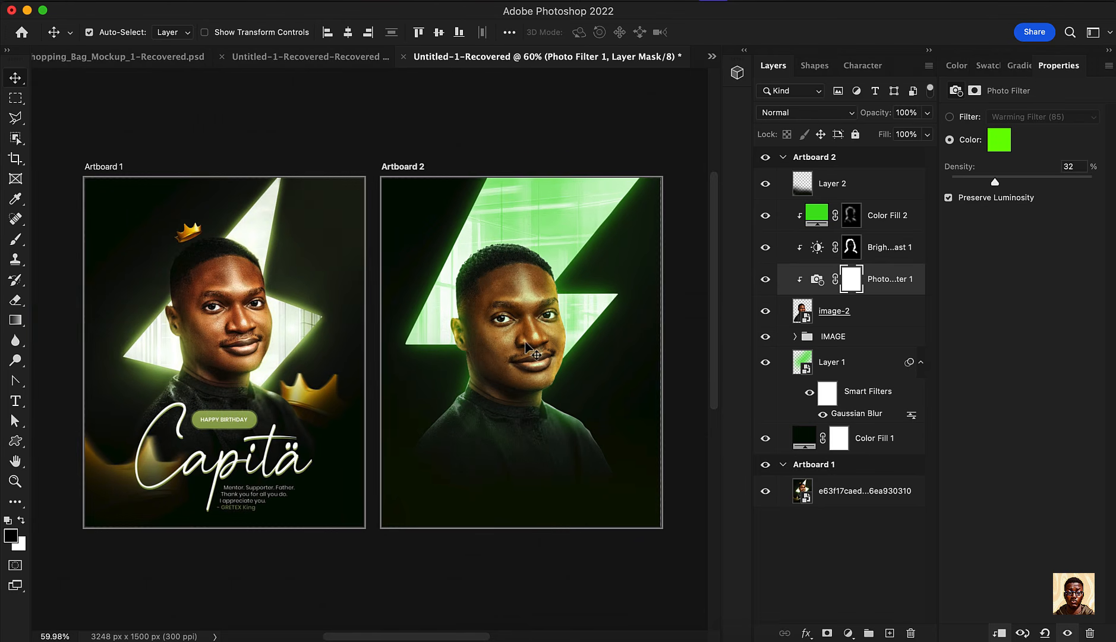
pyautogui.scroll(2, 526, 353)
pyautogui.scroll(-4, 527, 356)
pyautogui.scroll(2, 529, 357)
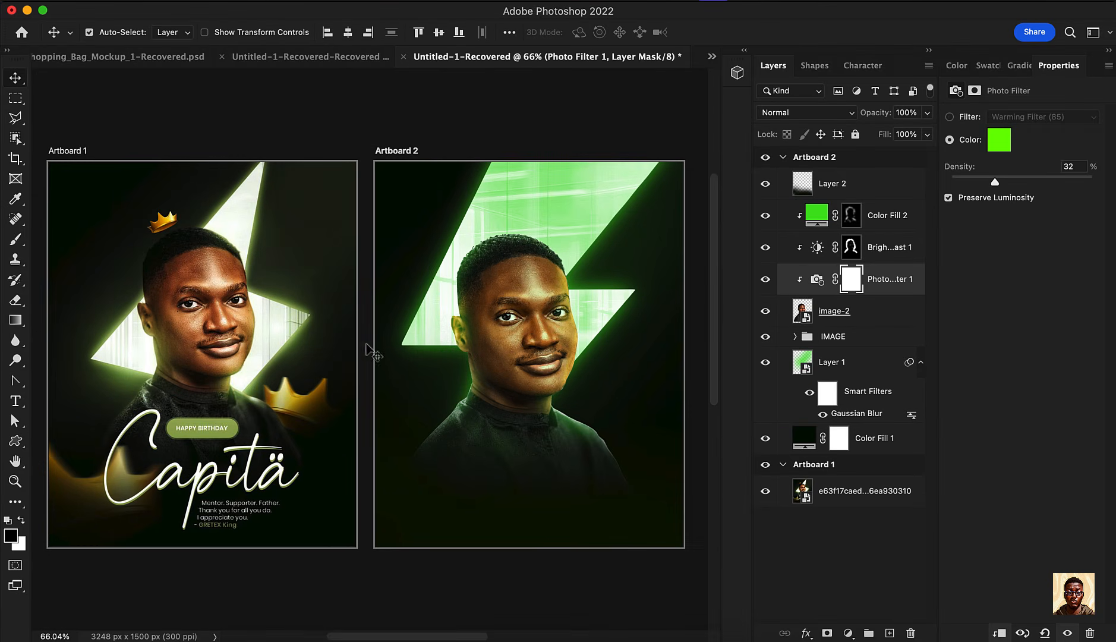
pyautogui.scroll(1, 491, 323)
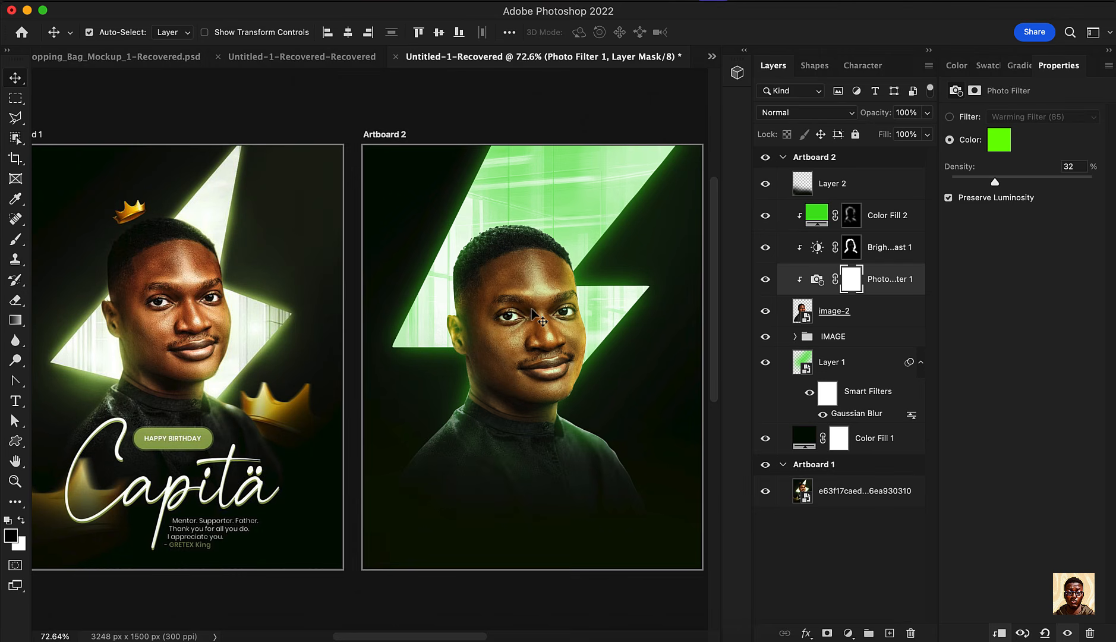
pyautogui.scroll(-1, 533, 313)
pyautogui.scroll(1, 533, 312)
pyautogui.scroll(1, 533, 313)
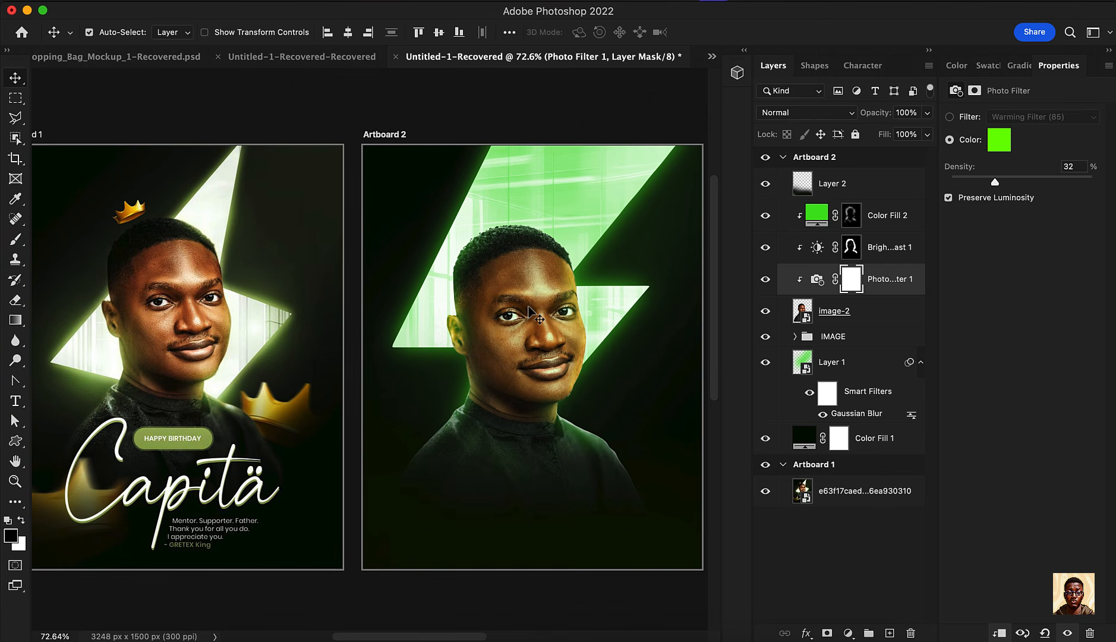